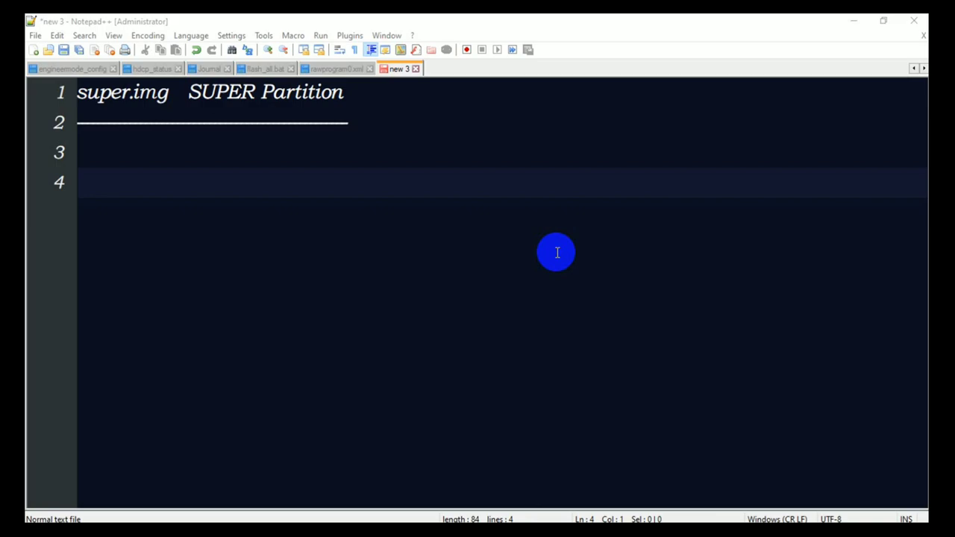
key("super+d")
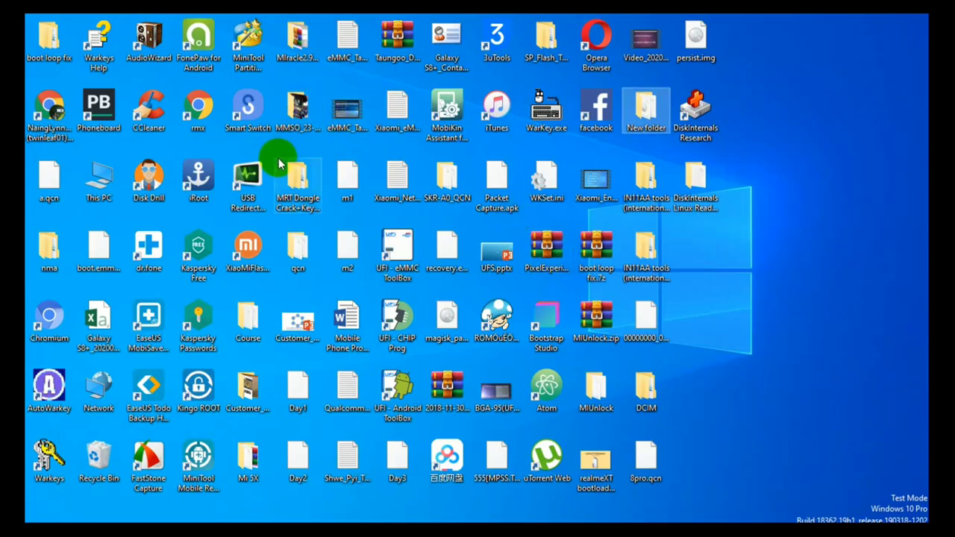
left_click(95, 186)
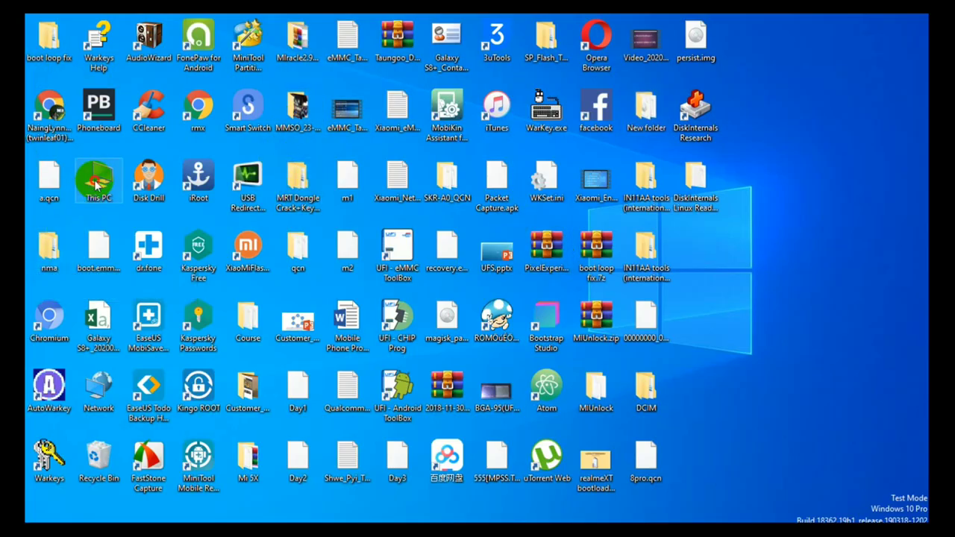
double_click(96, 187)
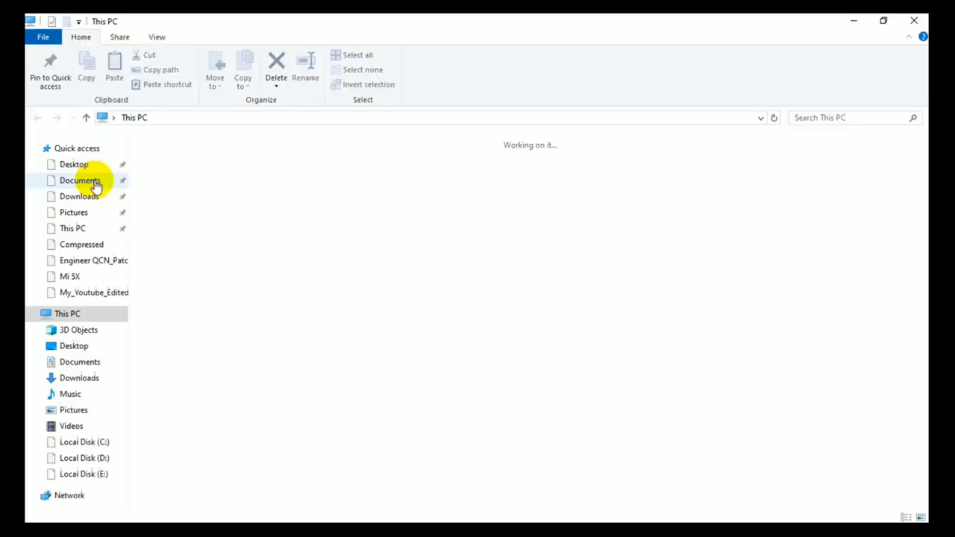
left_click(82, 246)
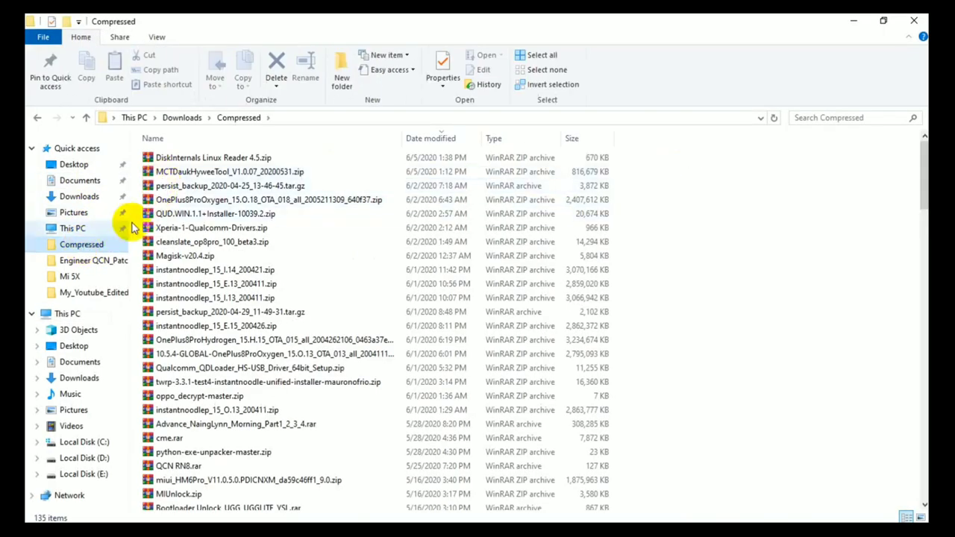
key("alt+F4")
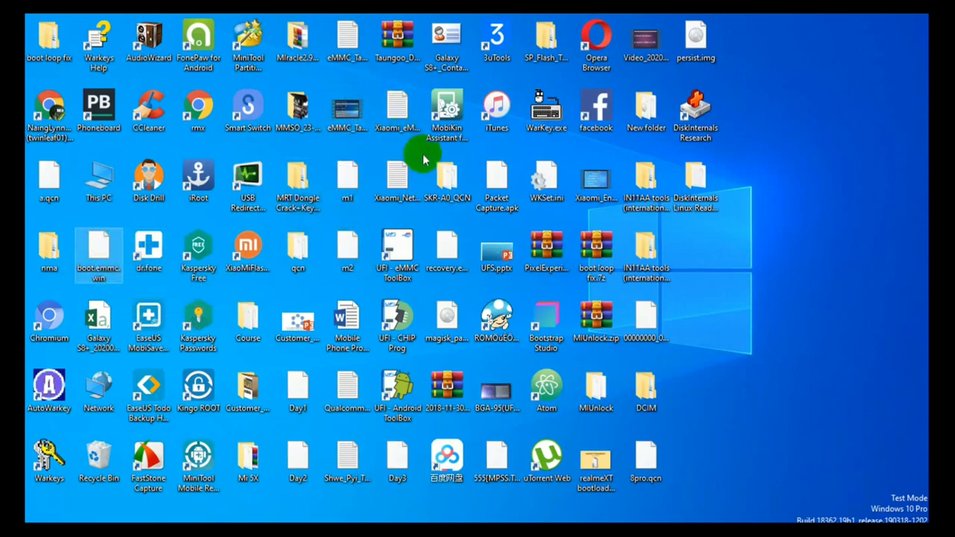
Open the images folder of the phoenix_images_V11.0.15.0.QGHCNXM firmware stored in the desktop's Mi 5X folder.
left_click(258, 381)
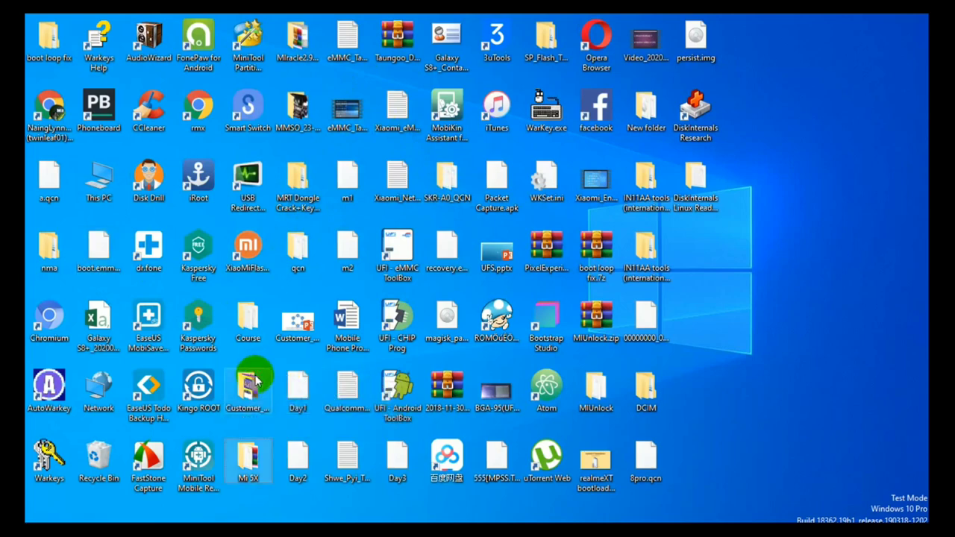
double_click(258, 380)
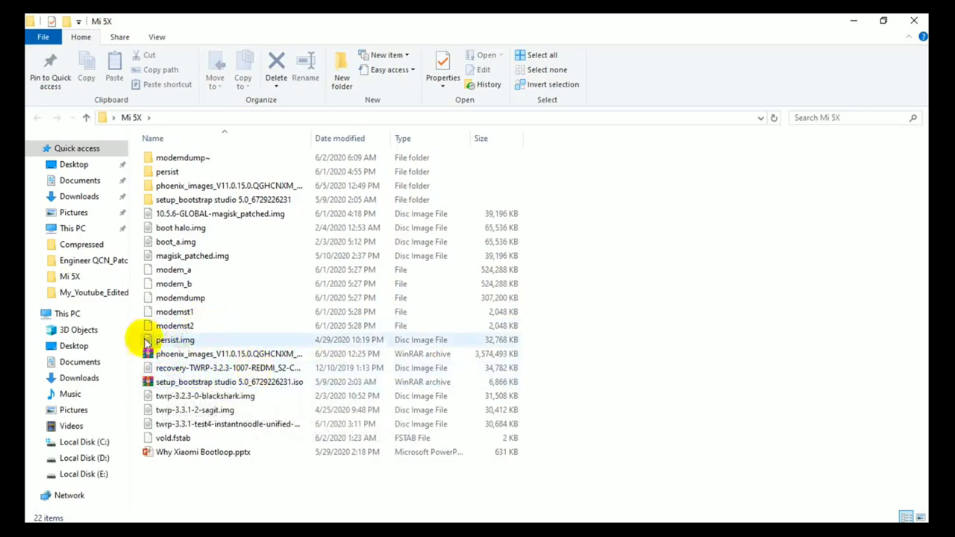
left_click(179, 356)
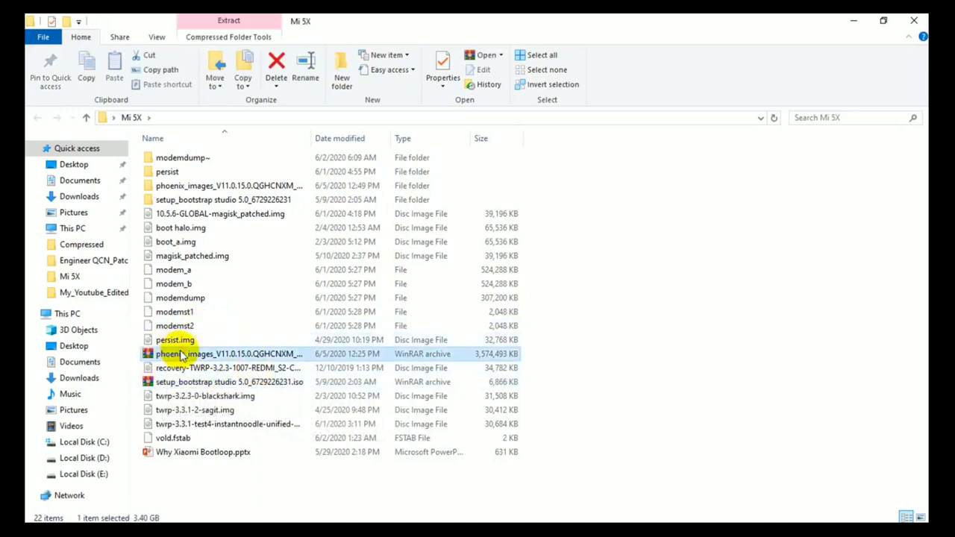
double_click(213, 186)
double_click(177, 157)
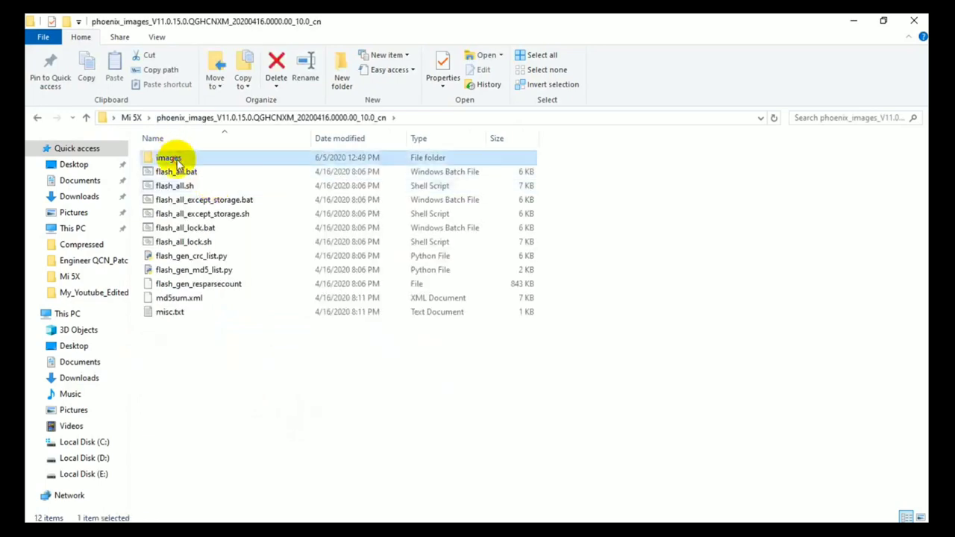
left_click(884, 21)
left_click(490, 23)
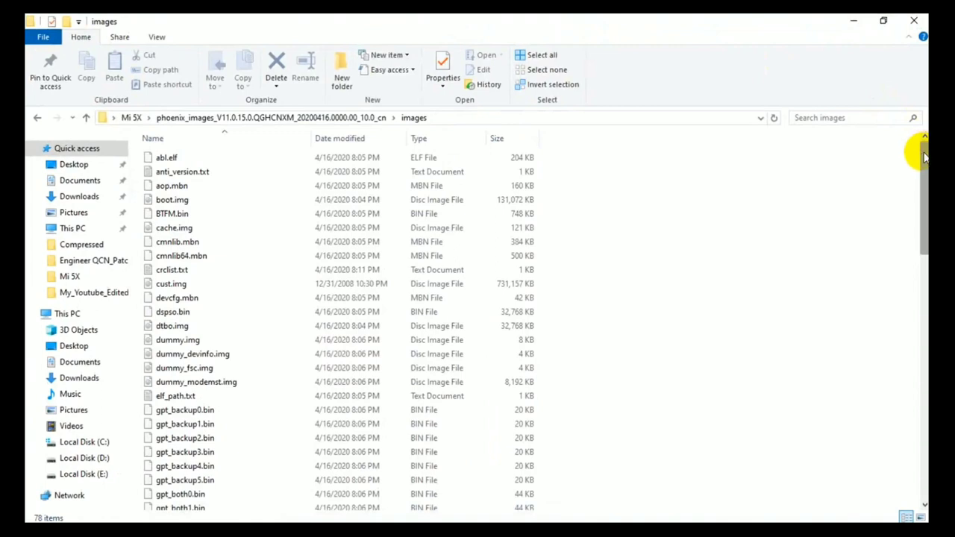
Locate and select super.img among the firmware image files.
left_click_drag(924, 156, 916, 373)
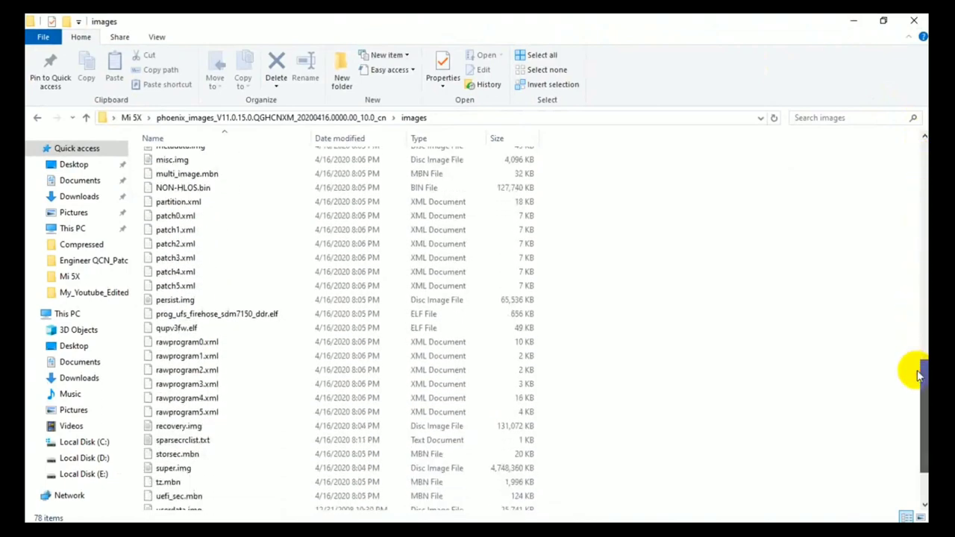
left_click(158, 468)
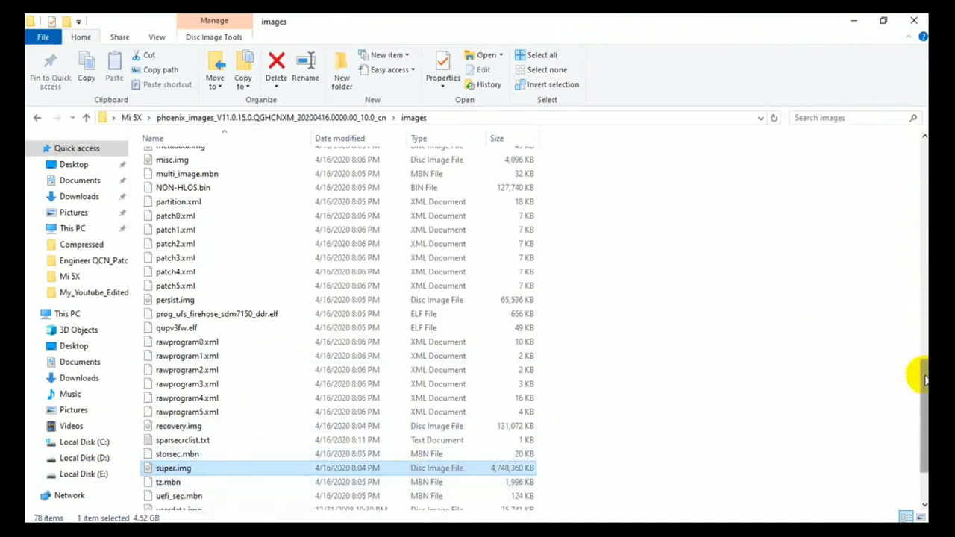
scroll(921, 402, "down", 2)
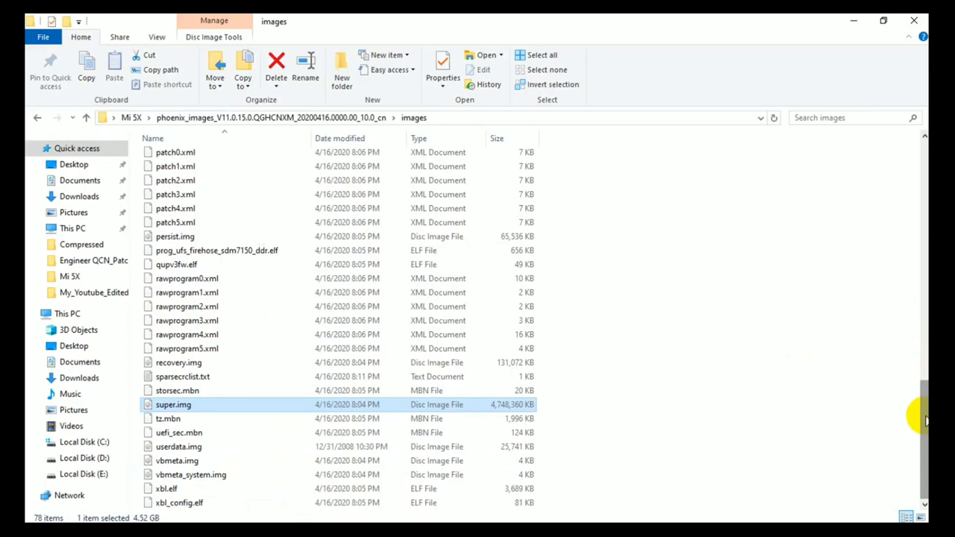
Switch back to Notepad++ and add the line "it consists of 4 partitions" under the SUPER Partition heading.
key("alt+Tab")
key("alt+Tab")
key("alt+Tab")
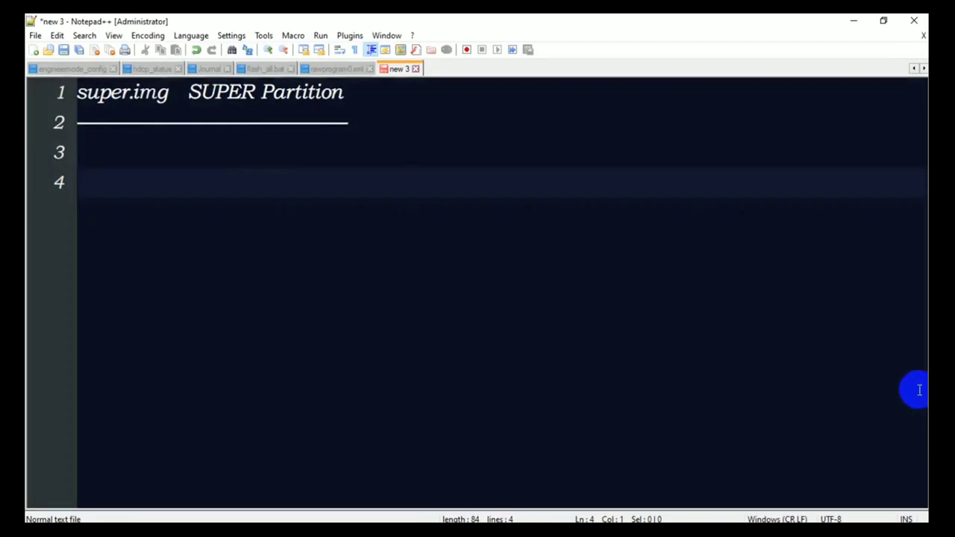
type("it consists ")
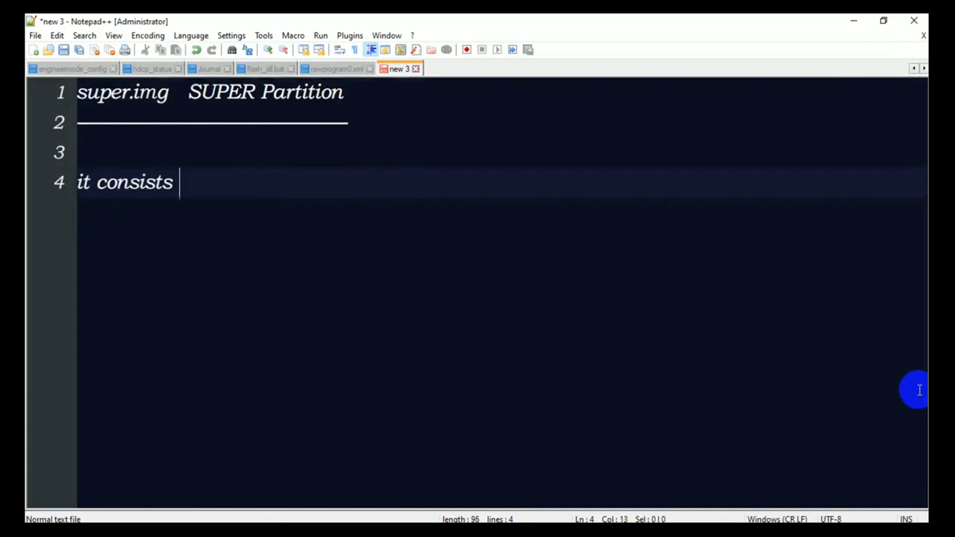
type("of 4 partitions")
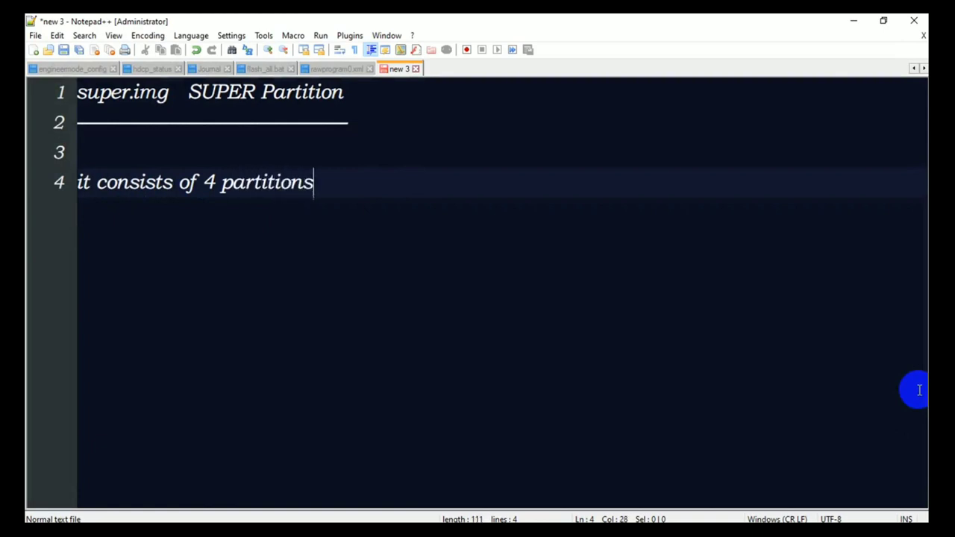
key("Return")
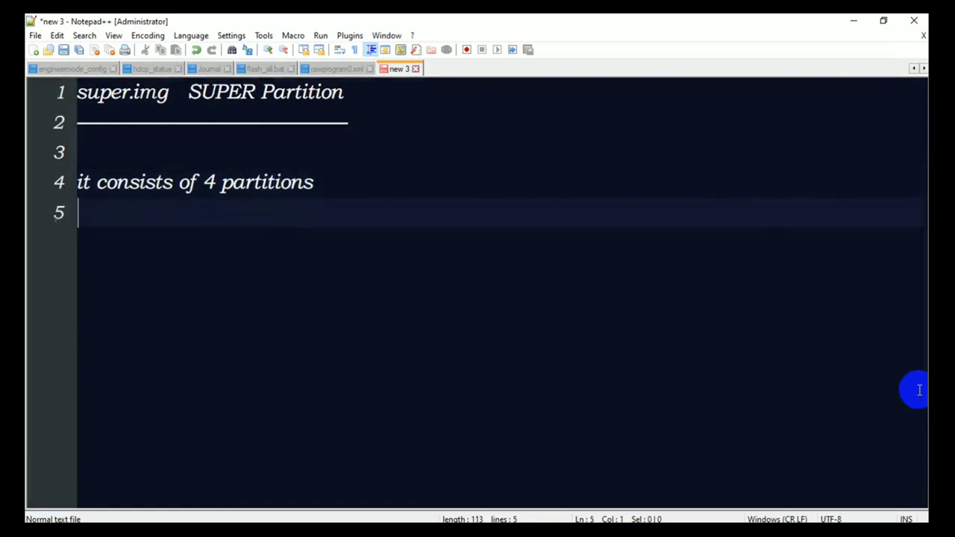
List "- system.img" and "- vendor.img" on separate lines below the partitions sentence.
type("- system")
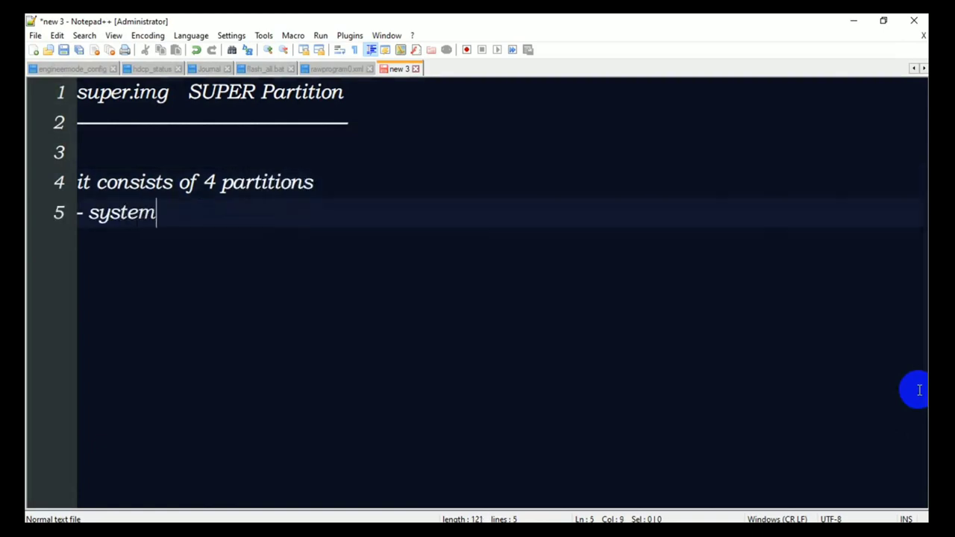
type(".img")
key("Escape")
key("Return")
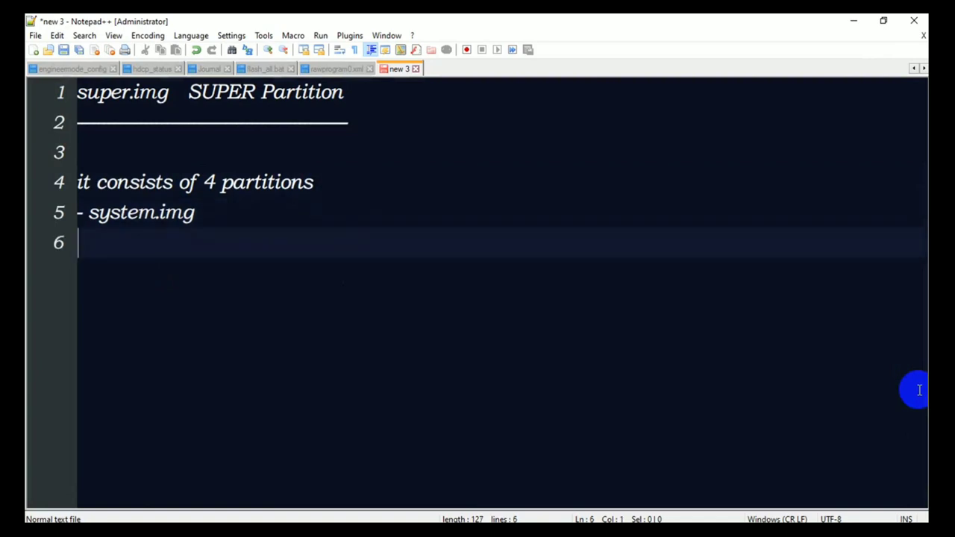
type("- ven")
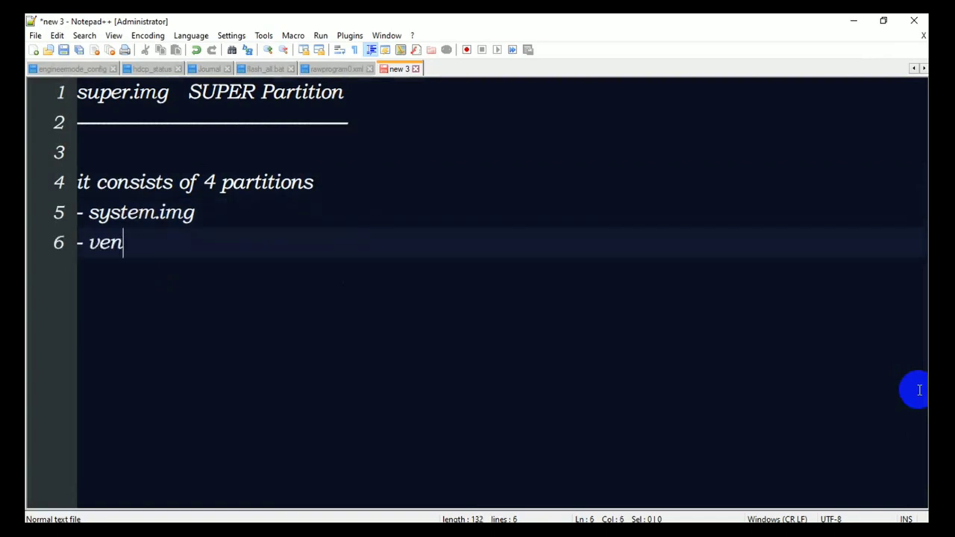
type("dor.img")
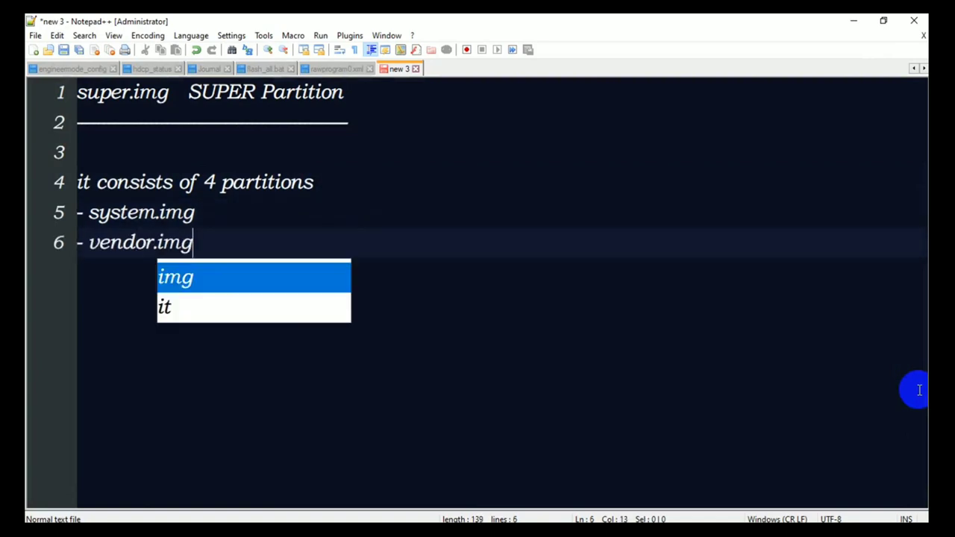
key("Escape")
key("Return")
Complete the partition list with "- product.img" and "- odm.img", keeping a space after each dash.
type("-  ")
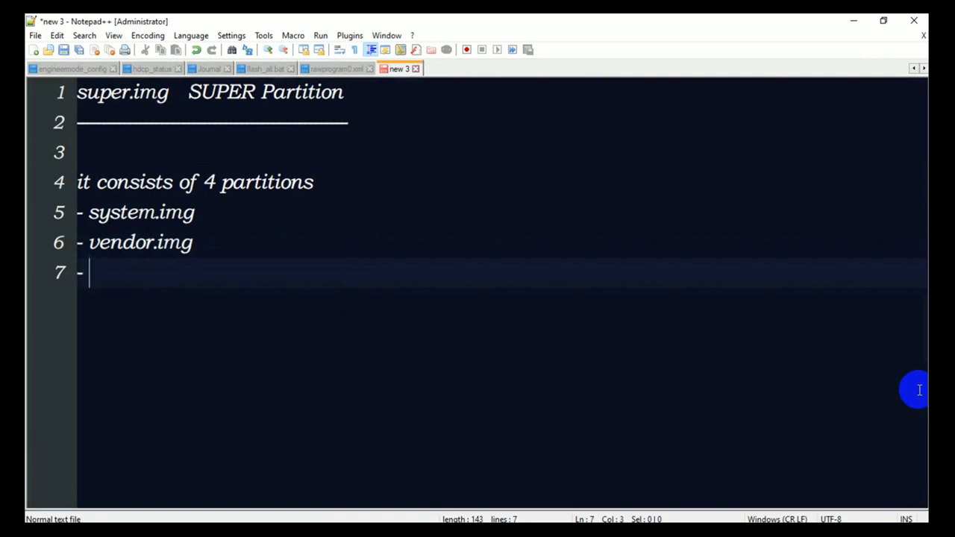
type("product.")
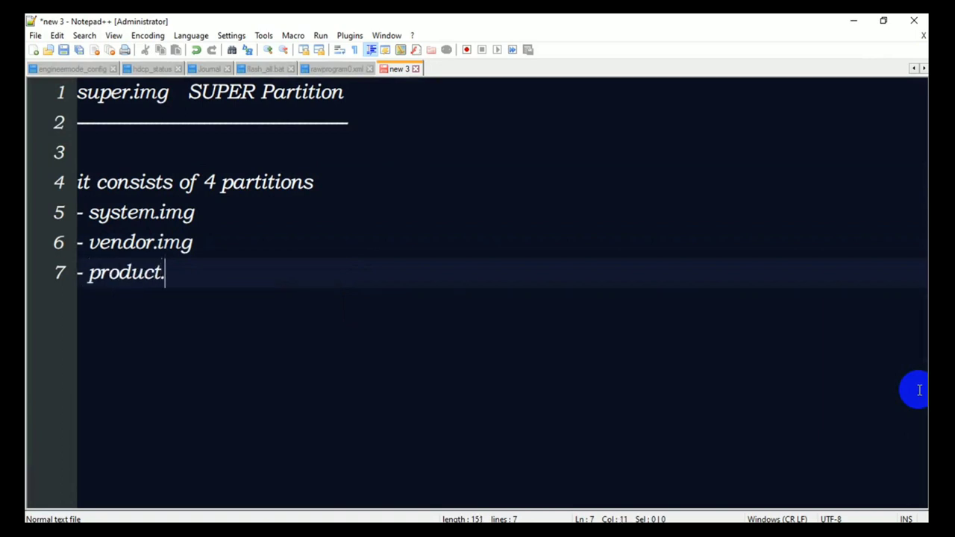
type("img")
key("Return")
type("-")
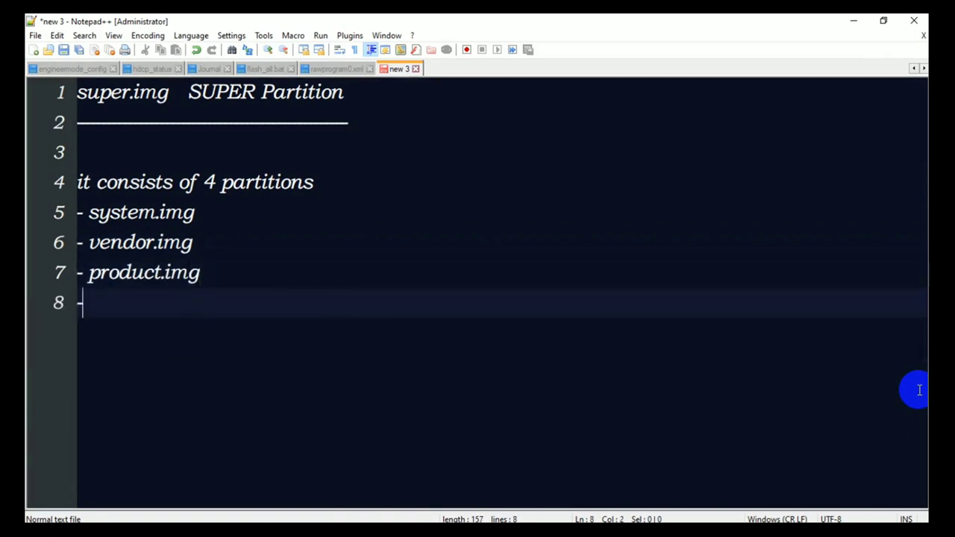
type(" odm.img")
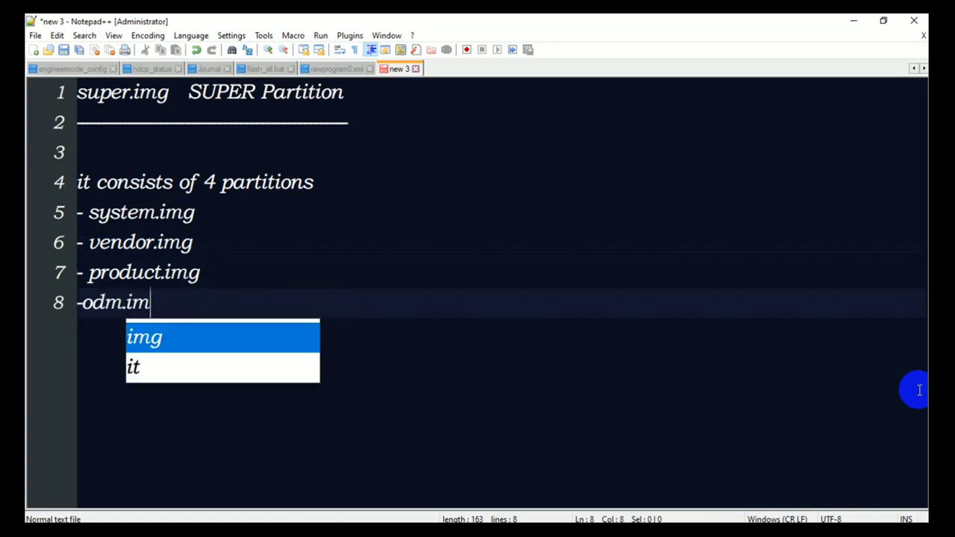
key("Left")
key("Left")
key("Left")
key("Left")
key("Left")
key("Left")
key("Left")
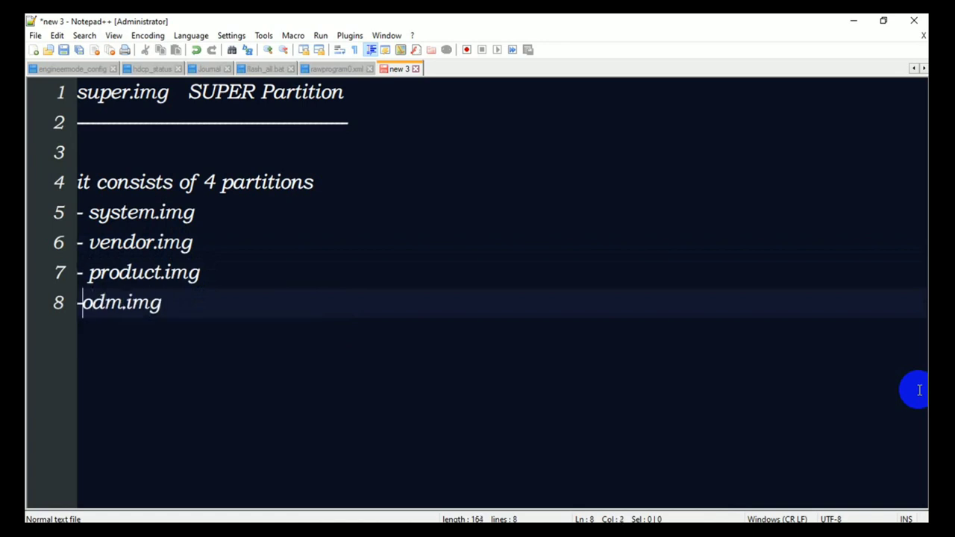
key("End")
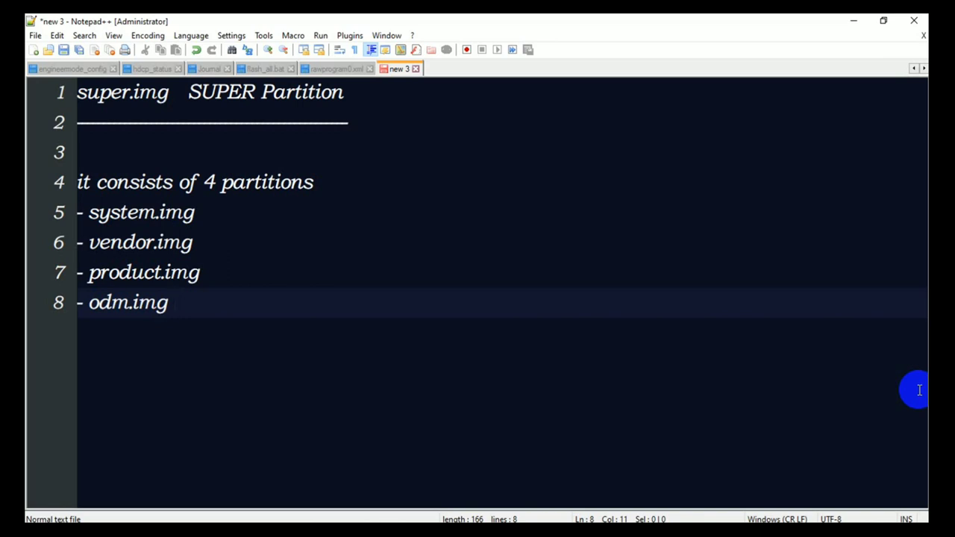
Add a "Type" heading after a blank line below the partition list.
key("Return")
key("Return")
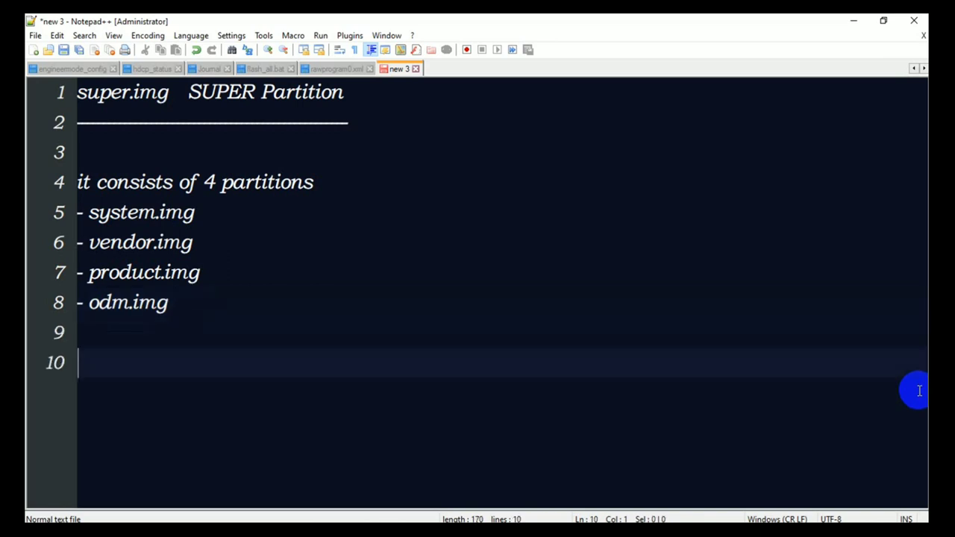
type("Tye=")
key("BackSpace")
key("BackSpace")
type("pe")
key("Return")
List "- ext4" and "- sparse" on separate lines under the Type heading.
type("- ")
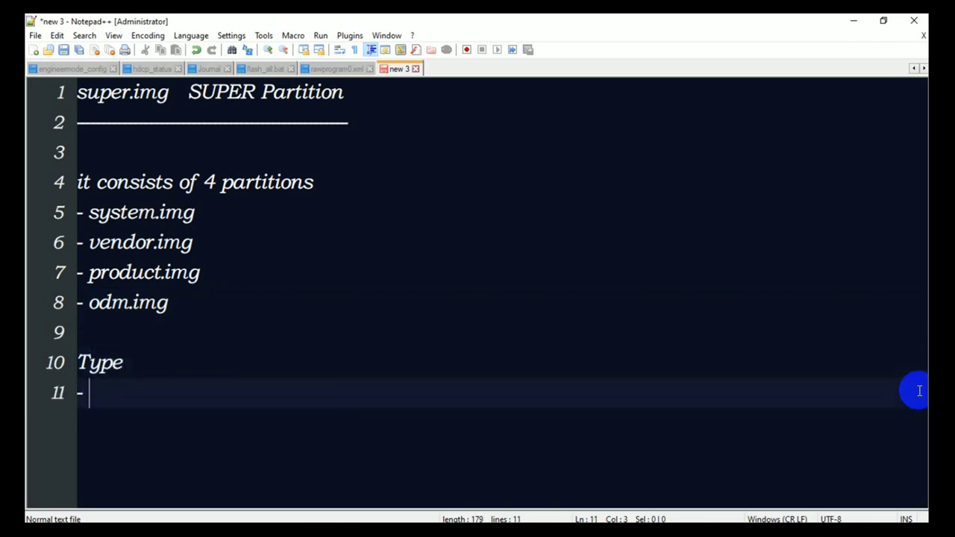
type("ext4")
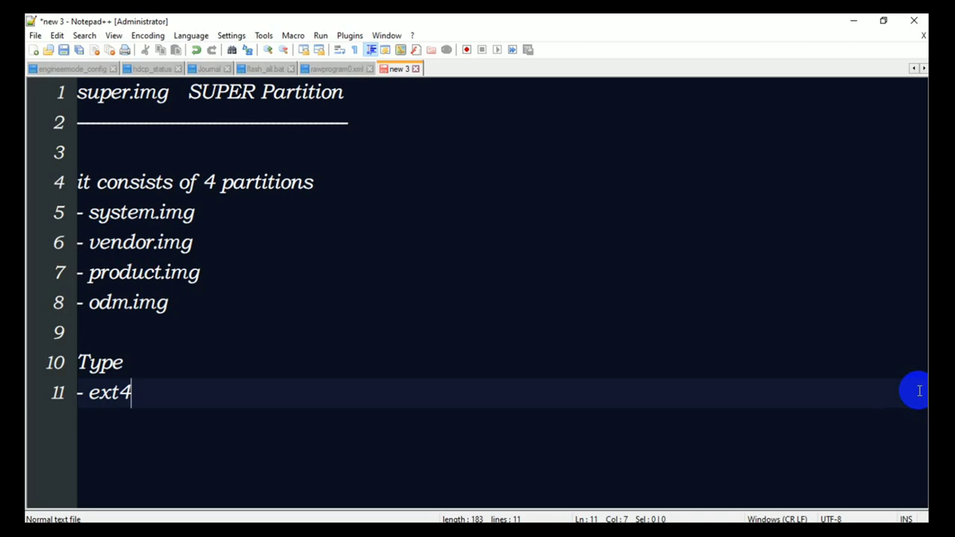
key("Return")
type("-")
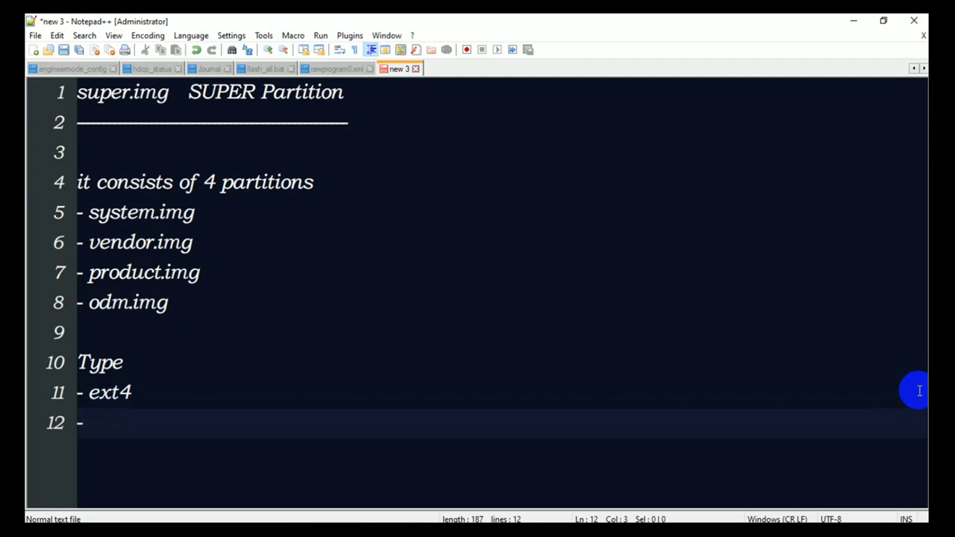
type("sparse")
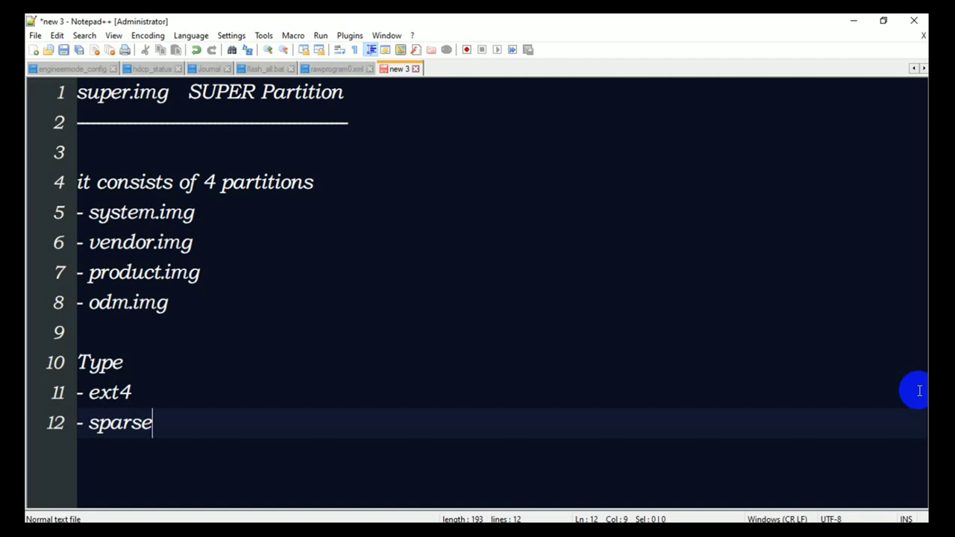
Add the line "raw image vs sparse" after a blank line below the type list.
key("Return")
key("Return")
type("ra")
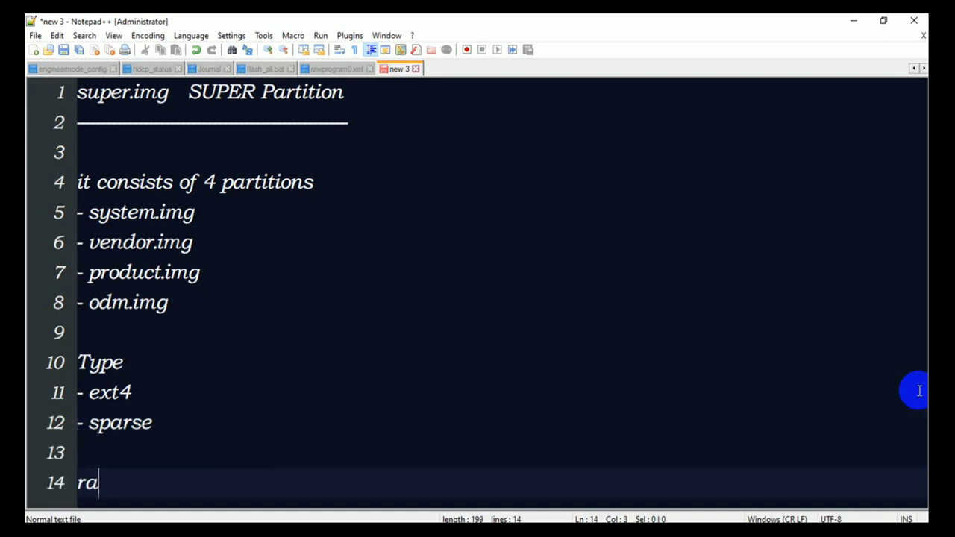
type("w image vs sp")
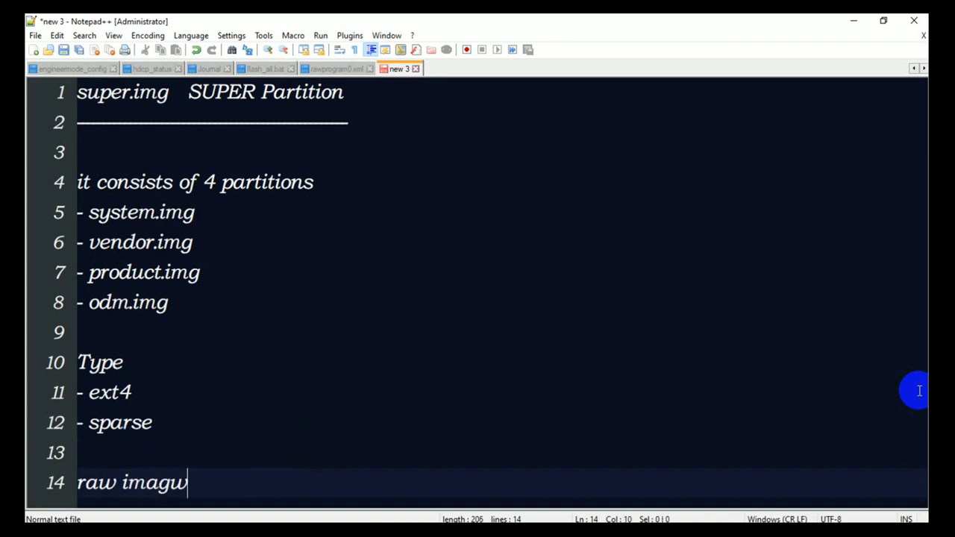
type("arse")
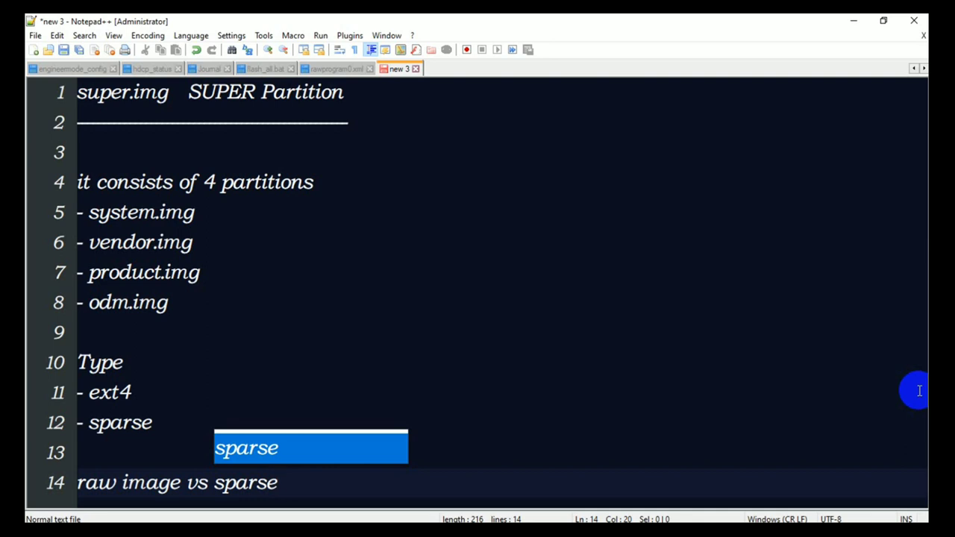
Delete the text "raw image vs sparse" from the last line of the notes.
key("shift+Home")
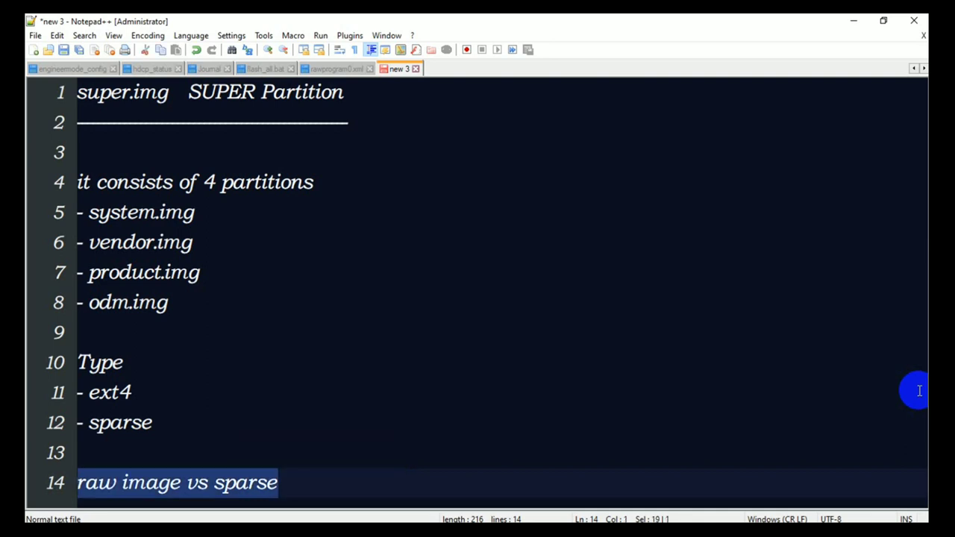
key("BackSpace")
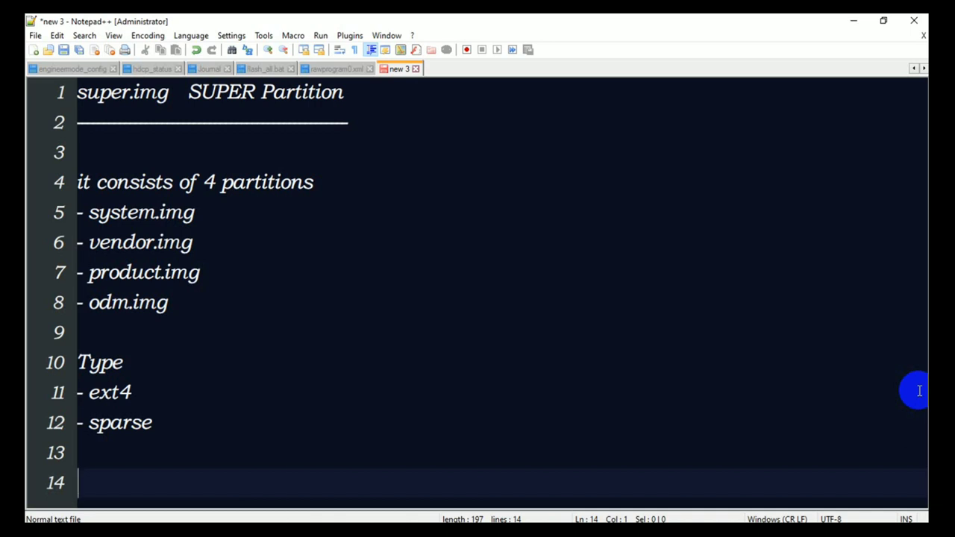
Write "_a _b" on the empty last line and "super.img" on the line below it.
type("a_ b_")
key("BackSpace")
key("BackSpace")
key("BackSpace")
key("BackSpace")
key("BackSpace")
type("_a   _b")
key("Return")
type("su")
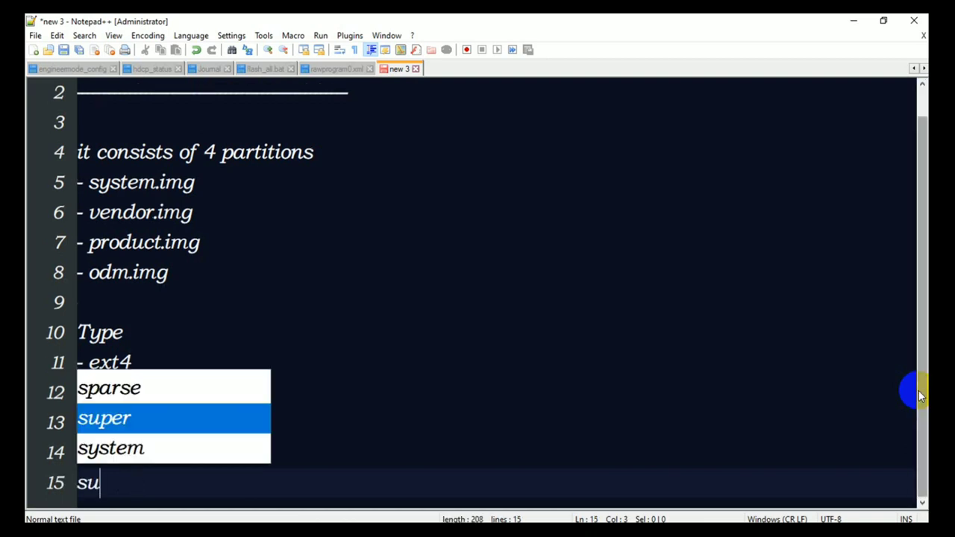
type("per.img")
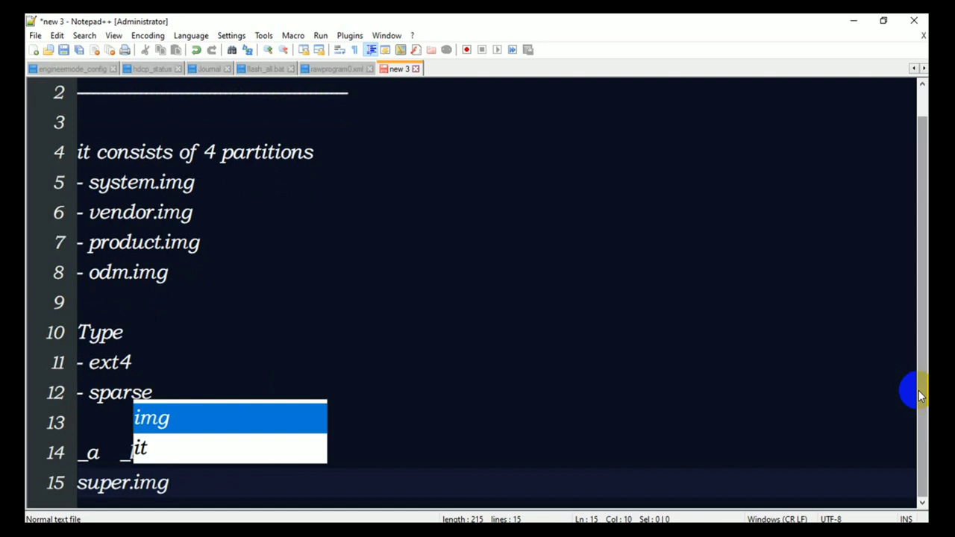
Remove the "_a _b" and "super.img" lines, leaving a blank line and an empty line below the type list.
key("shift+Up")
key("Up")
key("Delete")
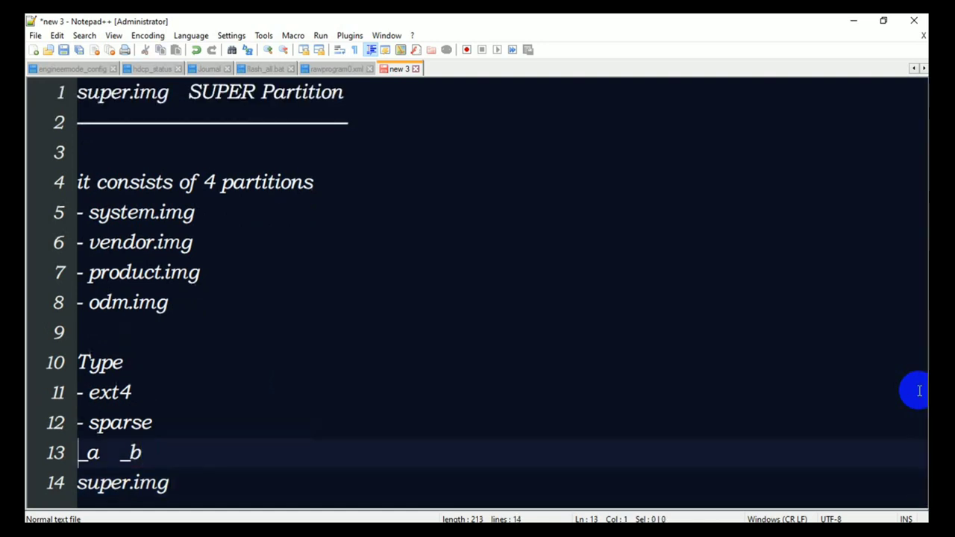
key("shift+Up")
key("Down")
key("shift+Down")
key("shift+End")
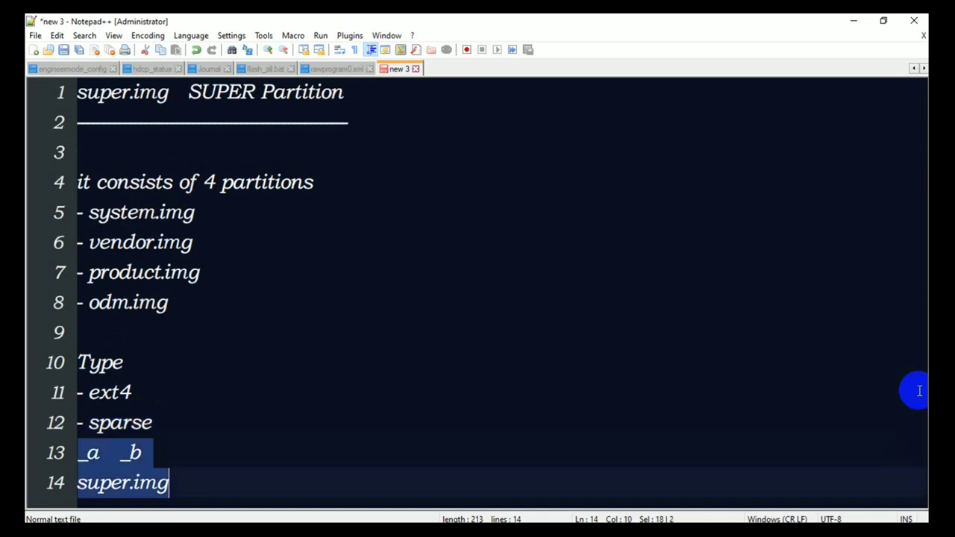
key("Delete")
key("Return")
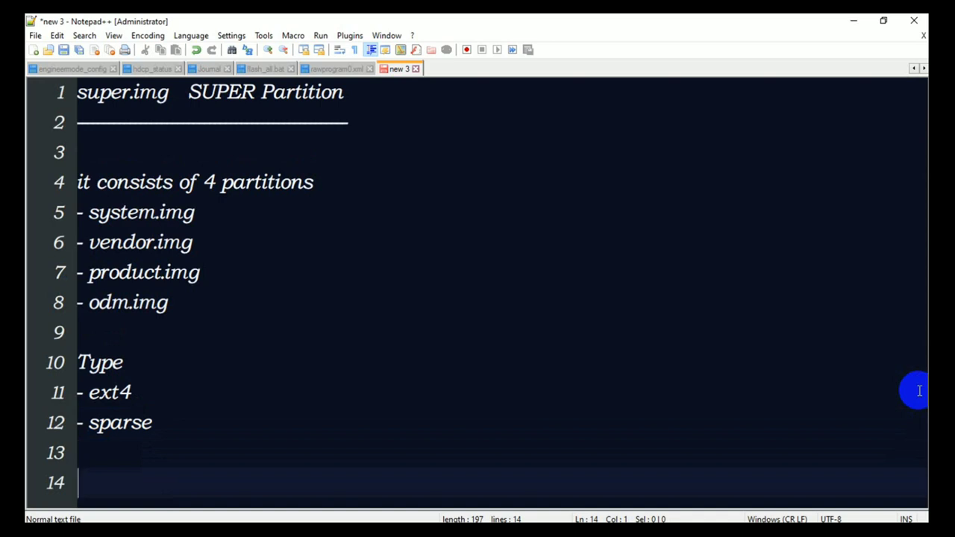
Write the command "fastboot flash super super.img" on the empty last line.
type("fastboo")
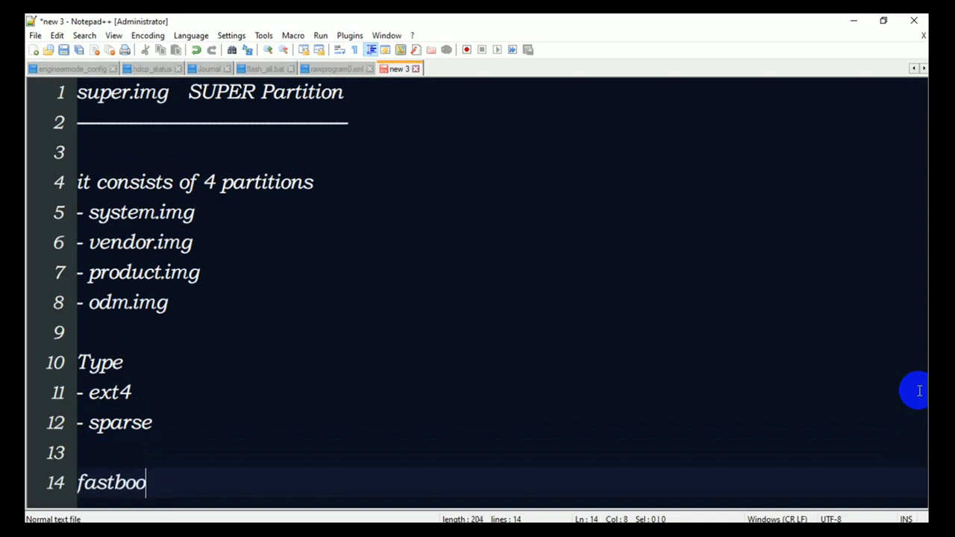
type("t flash su")
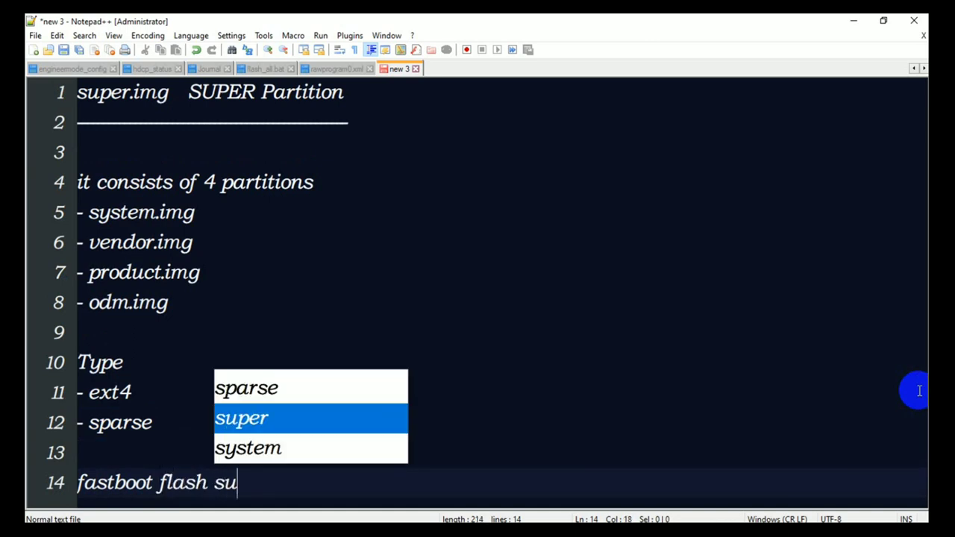
type("per  super.img")
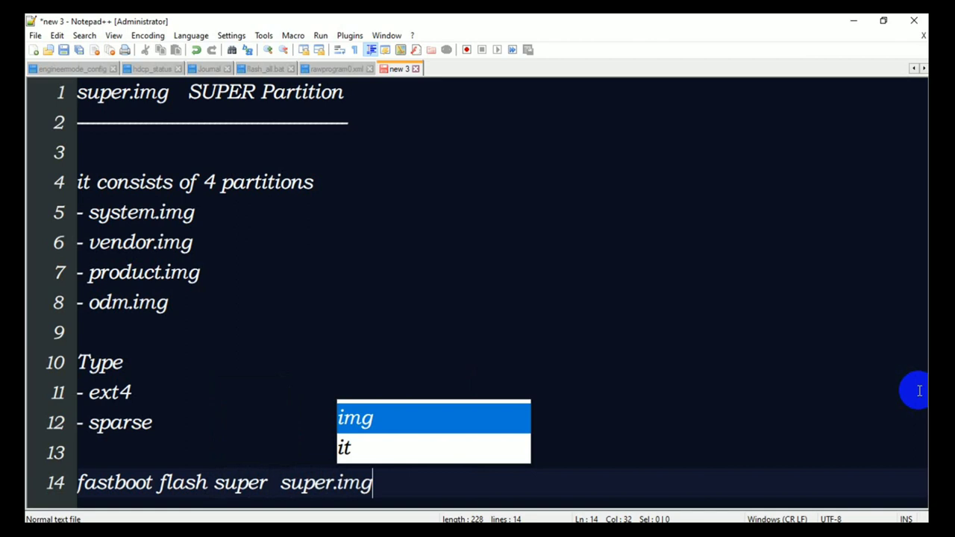
Widen the gaps before and after "flash" in the fastboot command with extra spaces.
key("Left")
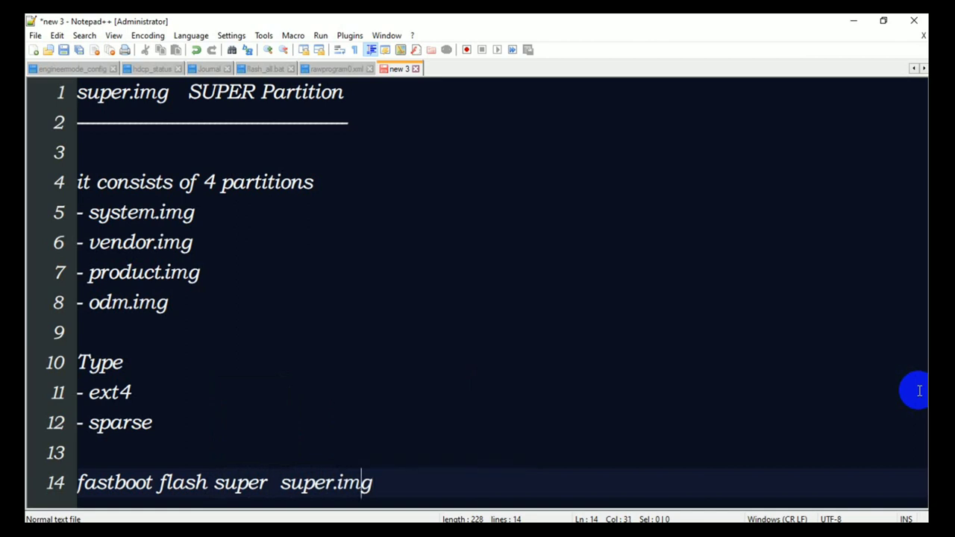
key("ctrl+Left")
key("ctrl+Left")
key("ctrl+Left")
key("Left")
key("Left")
key("Left")
key("Left")
key("Left")
key("Left")
key("Left")
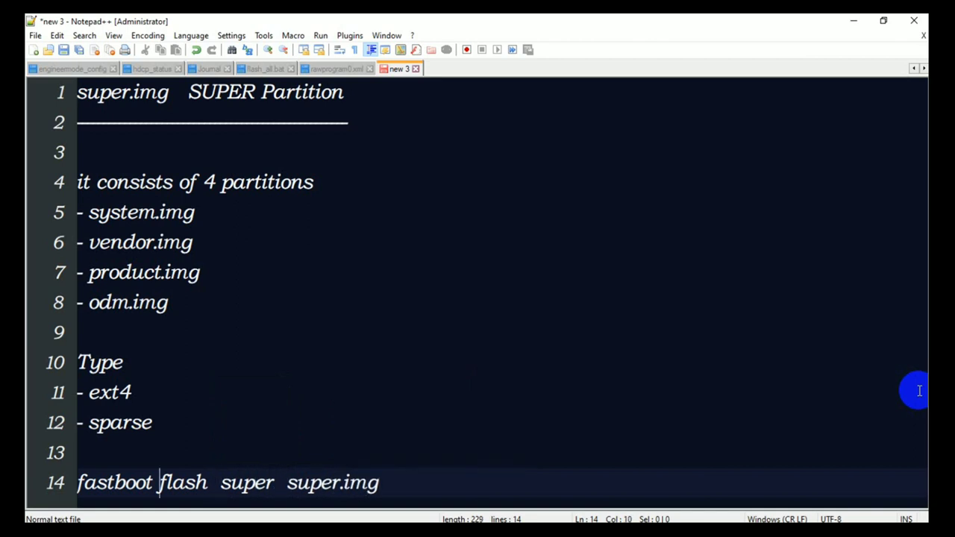
key("ctrl+Right")
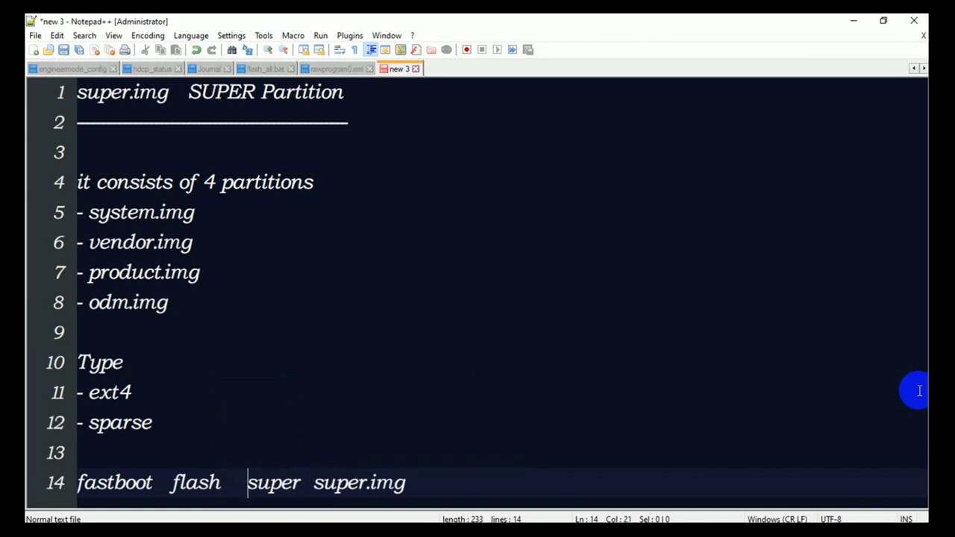
key("Up")
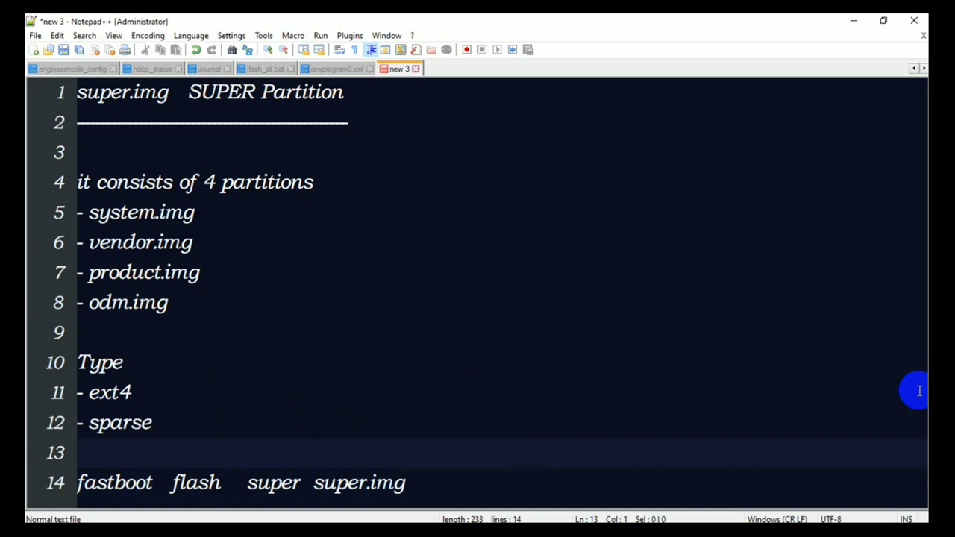
Add the general syntax "fastboot flash <partition> <fileName>" after a blank line, with wide gaps between its parts.
key("ctrl+End")
key("Return")
key("Return")
type("fastboot  ")
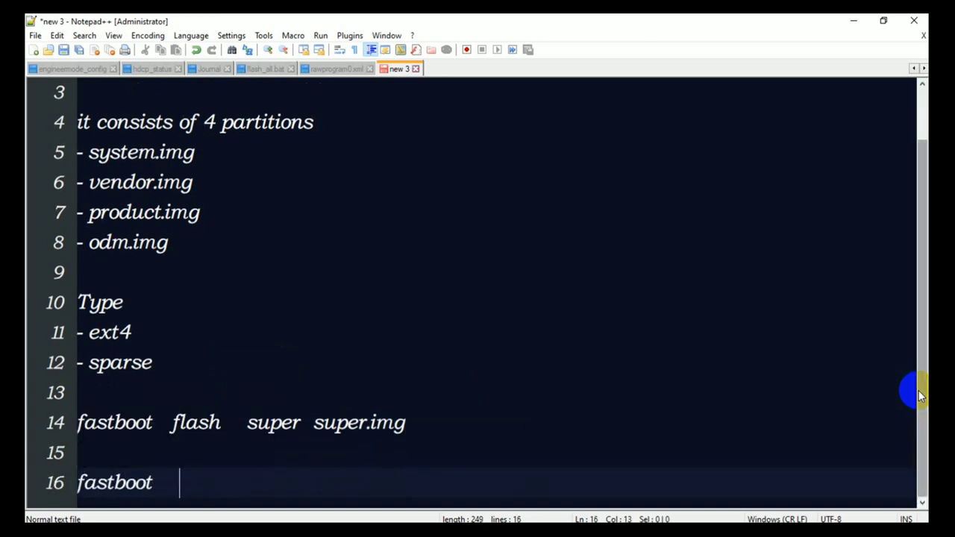
type("  fl")
key("BackSpace")
key("BackSpace")
type("flash    ")
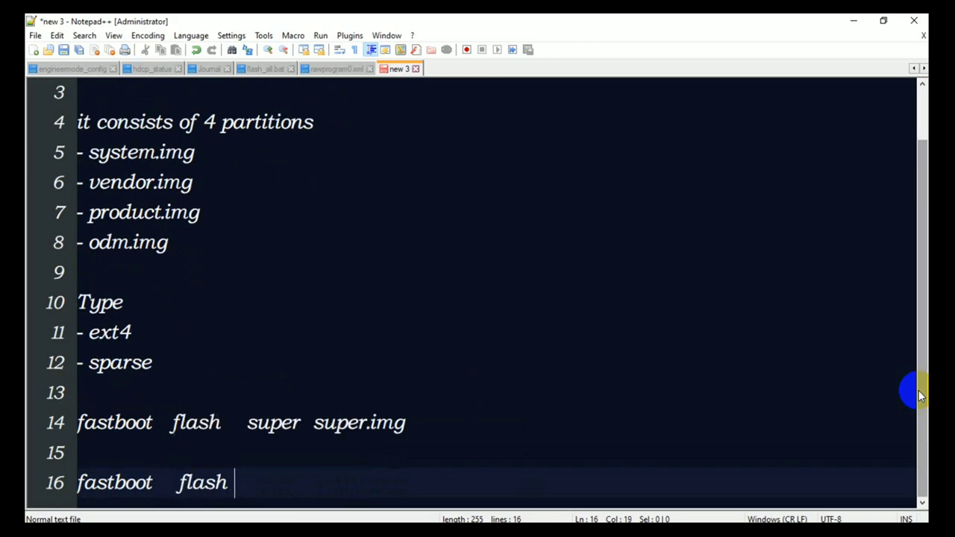
type("<part")
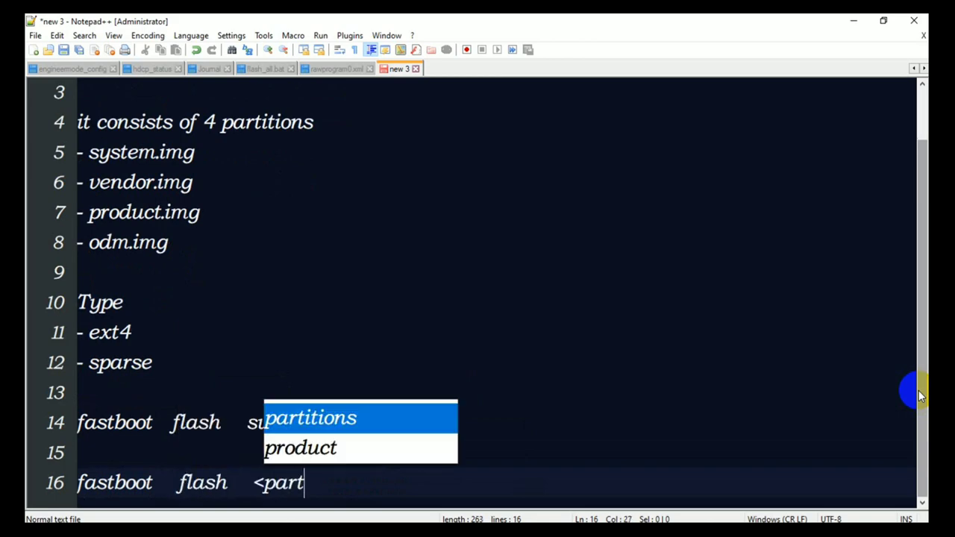
type("ition>     <fil")
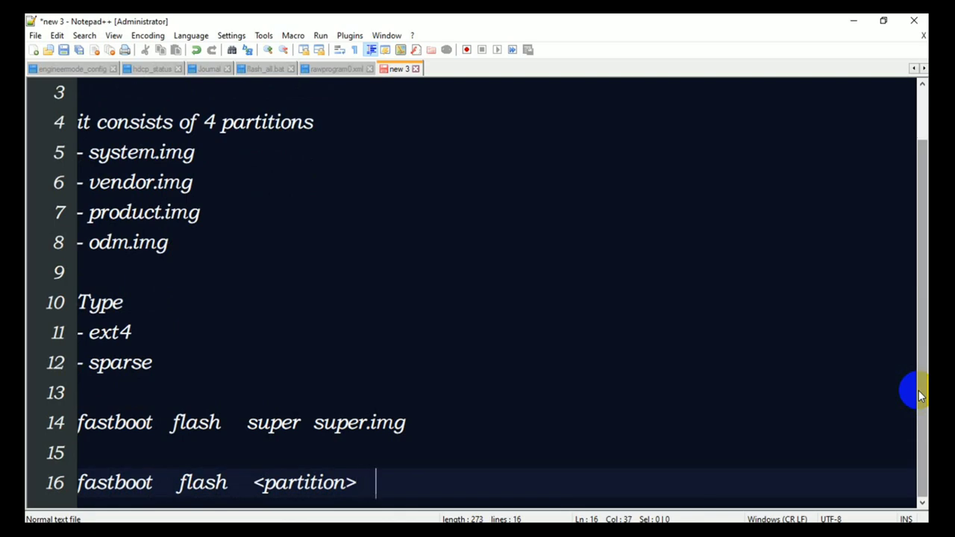
type("e")
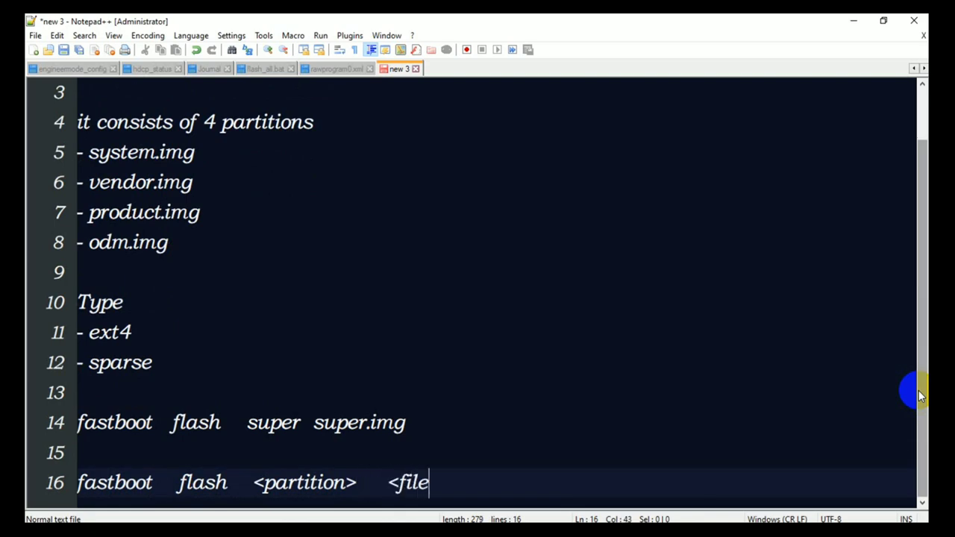
type("Name>")
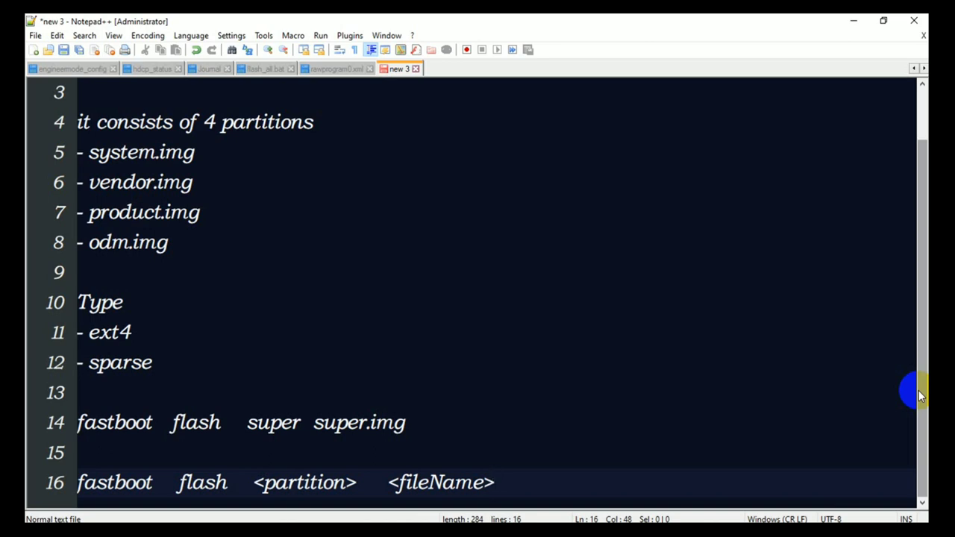
Start a bracketed partition list with "[ system" after a blank line below the general fastboot syntax.
key("Return")
key("Return")
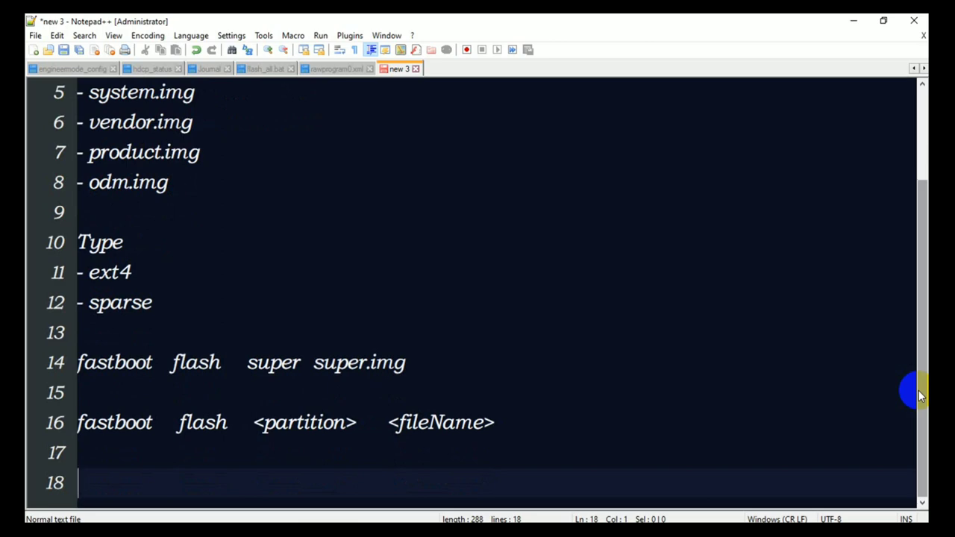
type("[")
key("BackSpace")
type("[system")
key("BackSpace")
key("BackSpace")
key("BackSpace")
key("BackSpace")
key("BackSpace")
key("BackSpace")
type("system")
key("Escape")
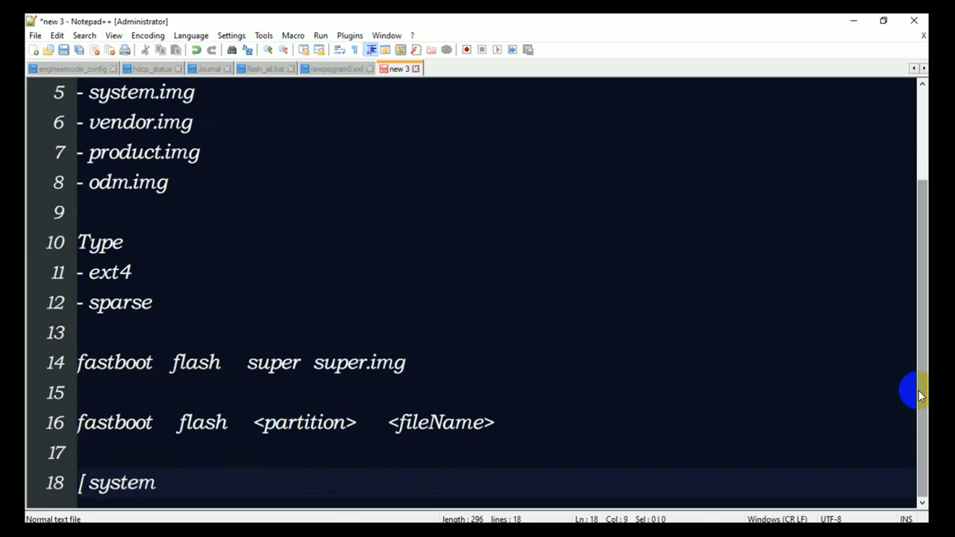
Complete the bracketed list with ", vendor , product , odm ]" after "system".
type(", cendo")
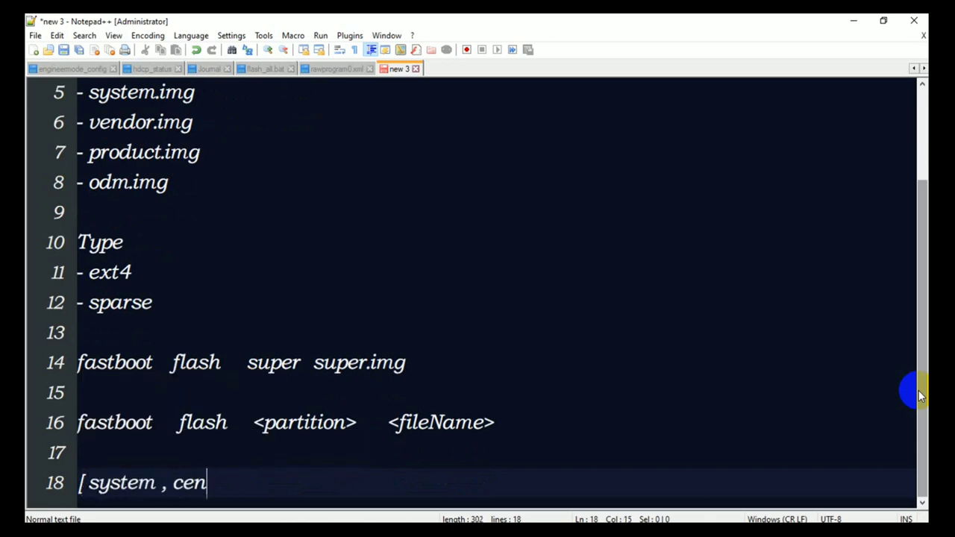
key("BackSpace")
key("BackSpace")
key("BackSpace")
key("BackSpace")
key("BackSpace")
type("vendor , ")
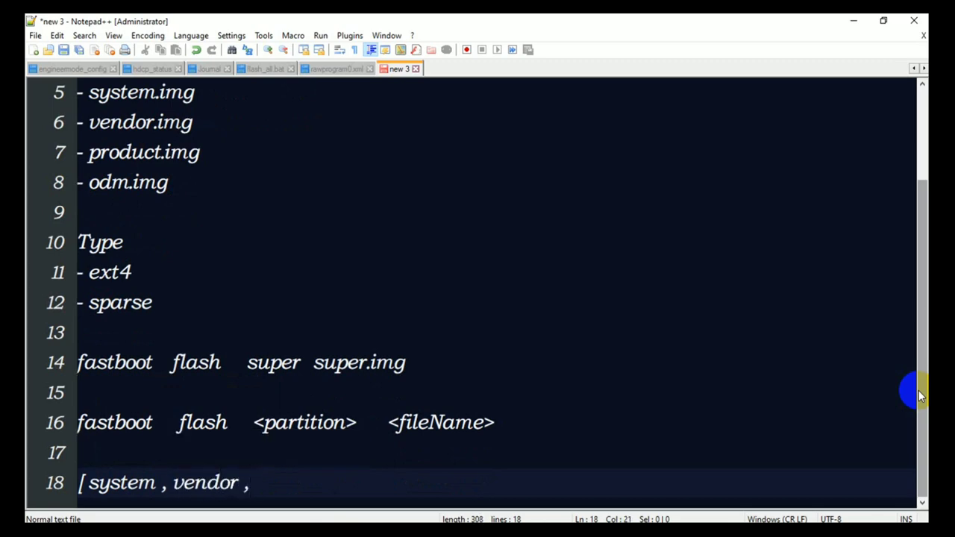
type("product ,")
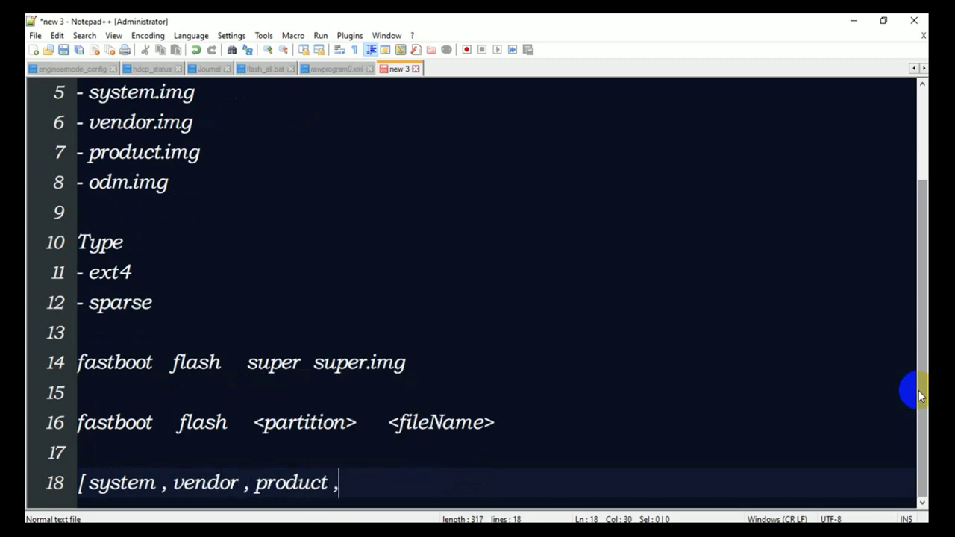
type(" odm ]   ")
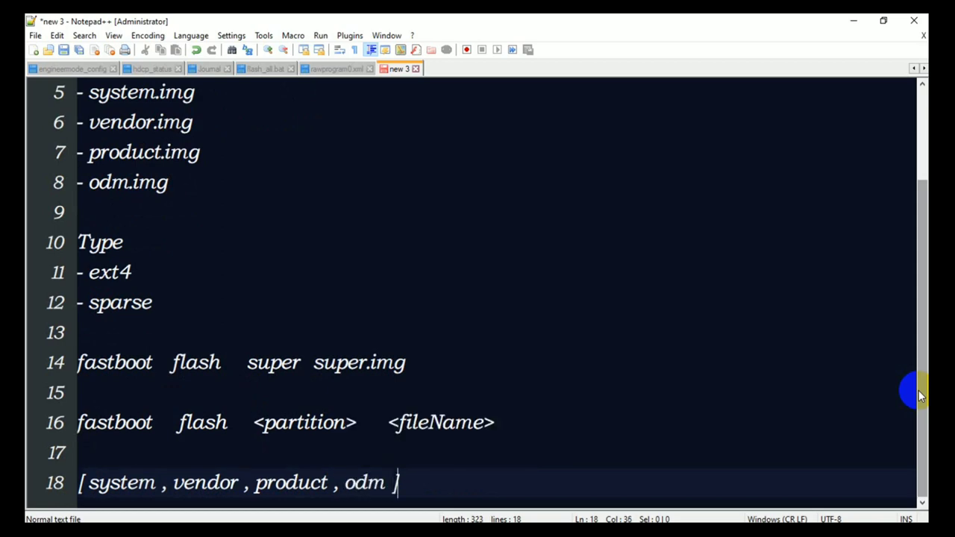
Finish the sentence after the bracketed list with "are REMOVED from GPT".
type("is")
key("BackSpace")
key("BackSpace")
type("are   remo")
key("BackSpace")
key("BackSpace")
key("BackSpace")
key("BackSpace")
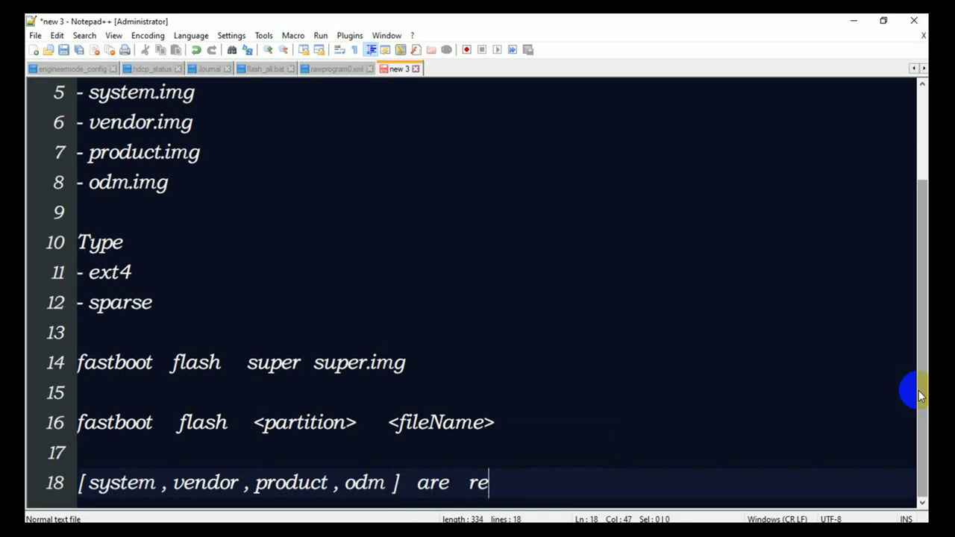
type("REMOVED")
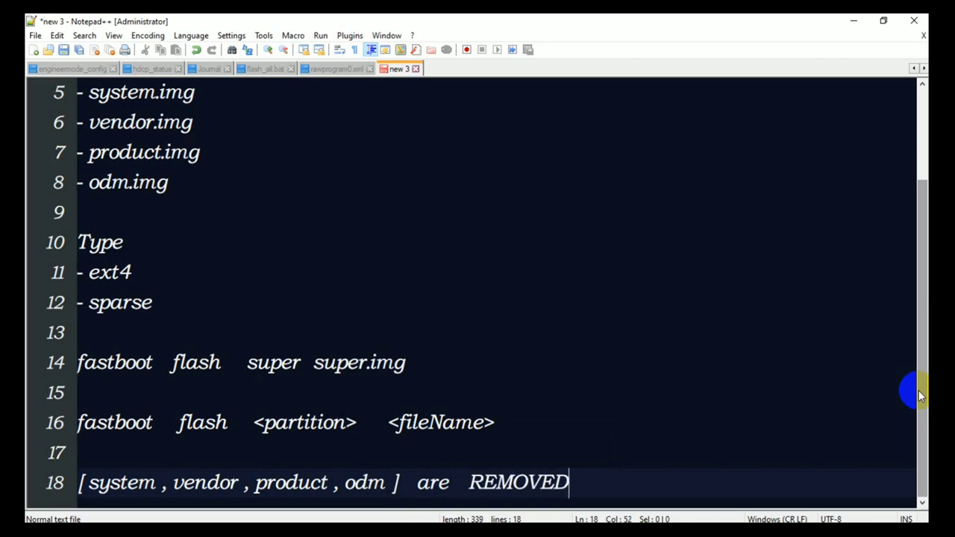
type("  from GPT")
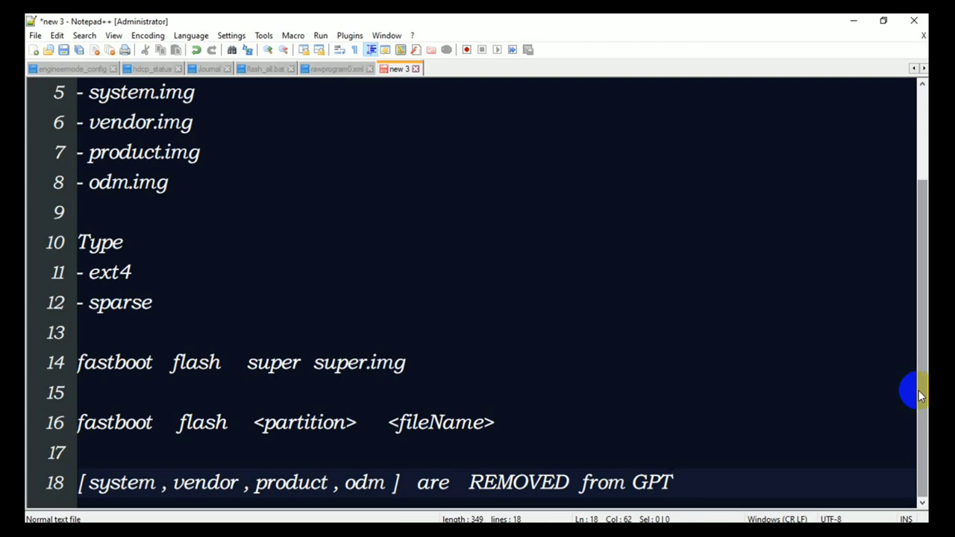
Add a long separator line of dashes after a blank line below the GPT sentence.
key("Return")
key("Return")
type("--------------------")
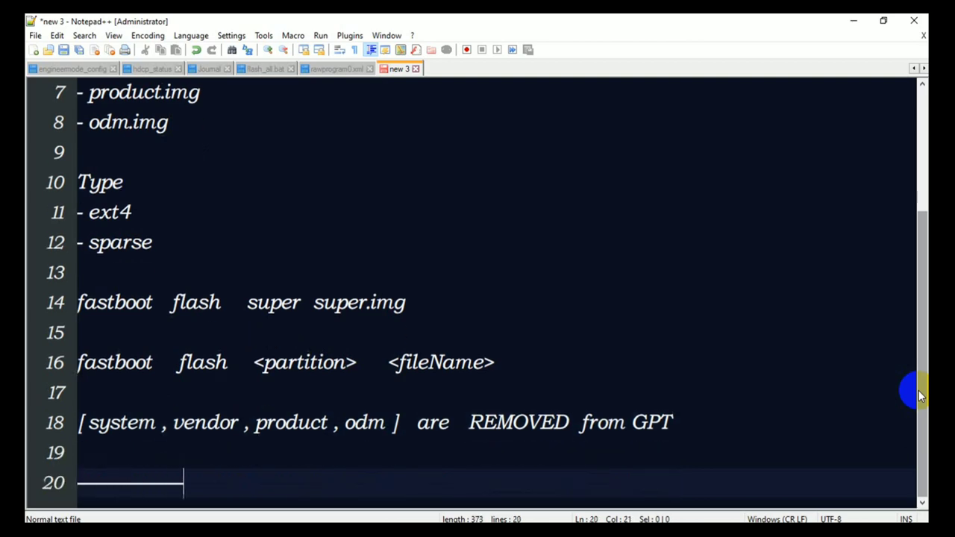
type("----------------------------------------------------------------------------")
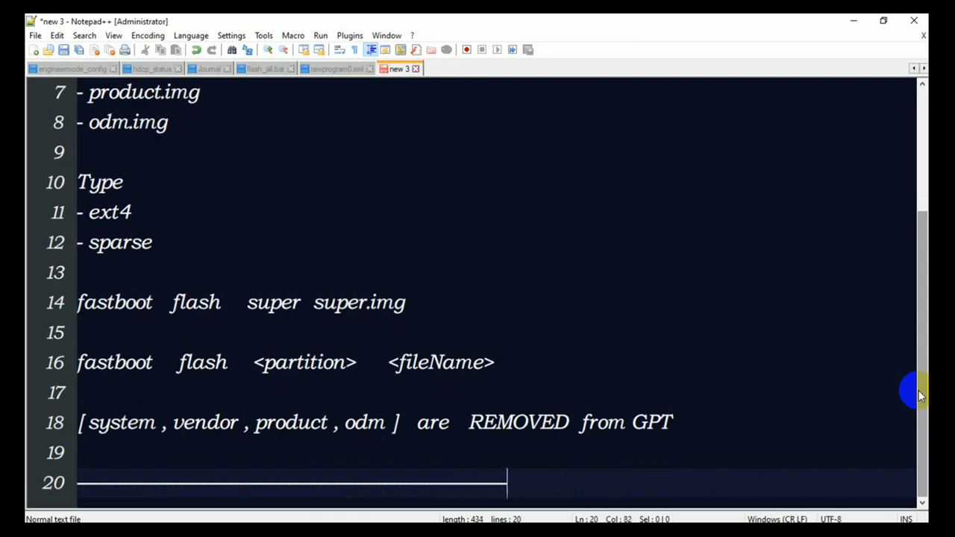
Add an "OTA zip" heading after a blank line below the dashed separator.
key("Return")
key("Return")
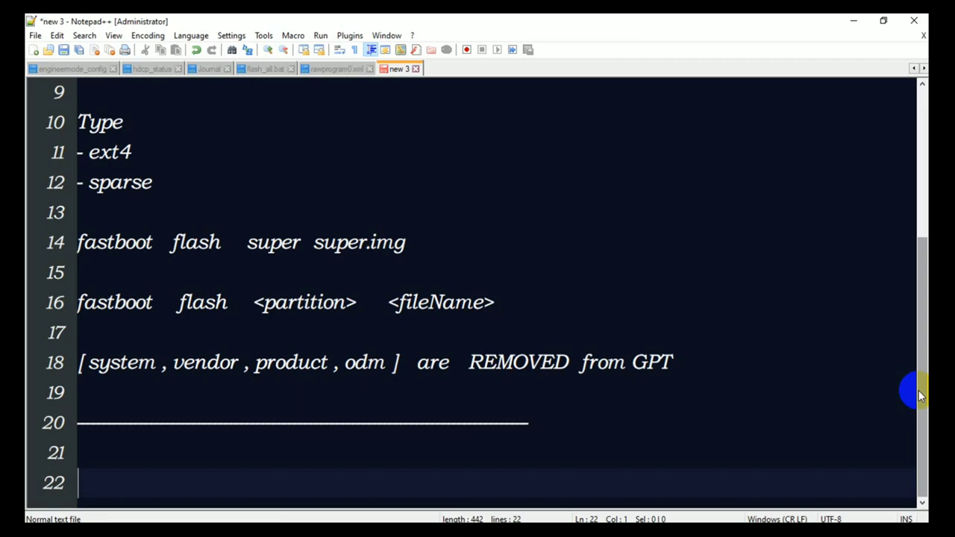
type("OTA")
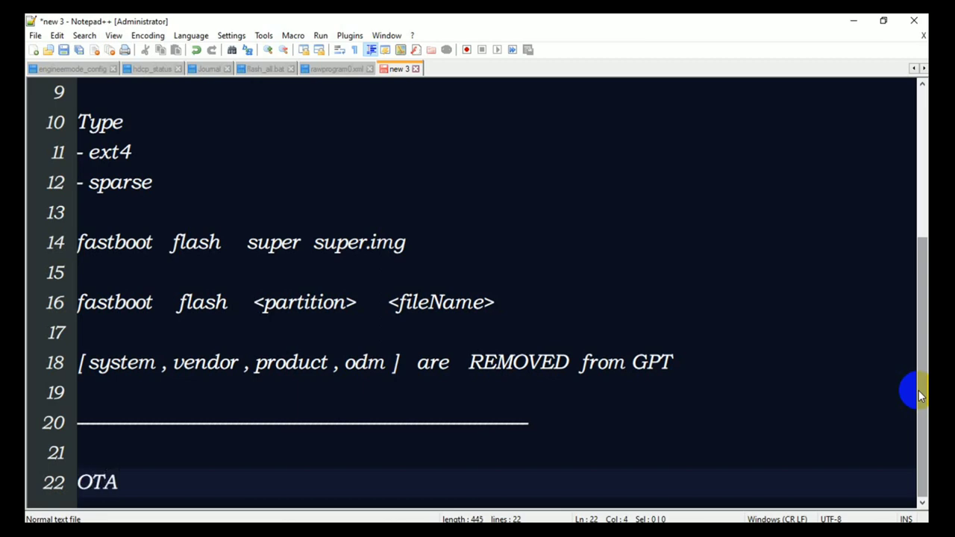
type(" zip")
key("Return")
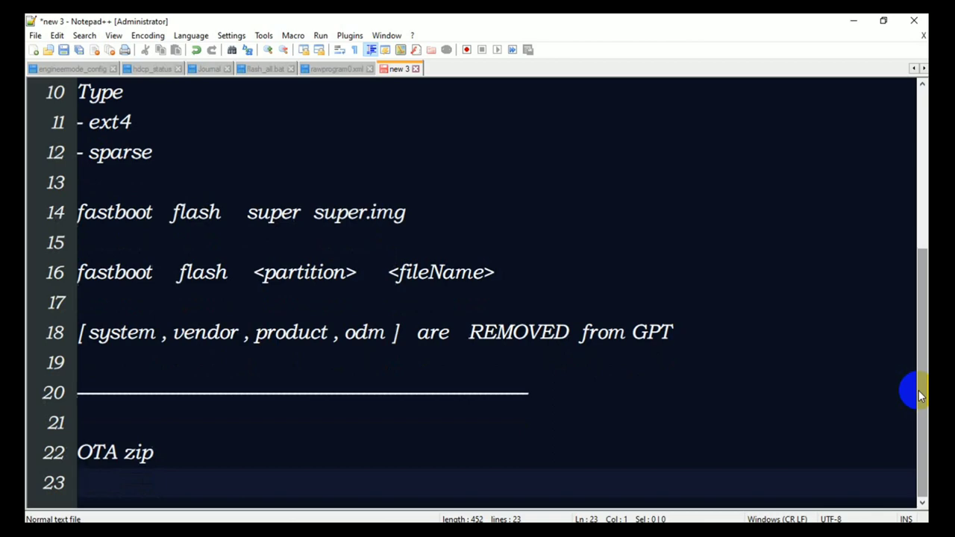
Add the bullet "- payload.bin" after a blank line below the "OTA zip" heading.
key("Return")
type("it")
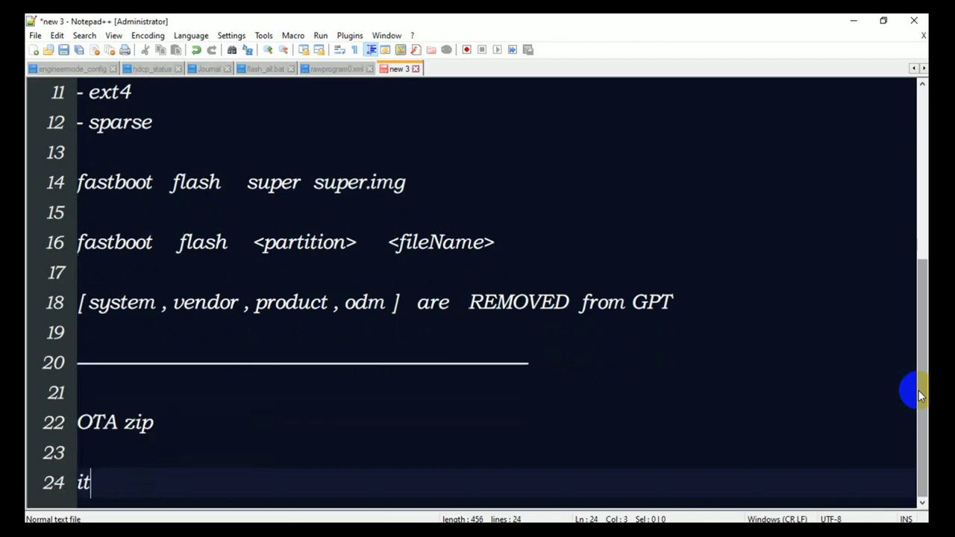
key("BackSpace")
type("- payload.bin")
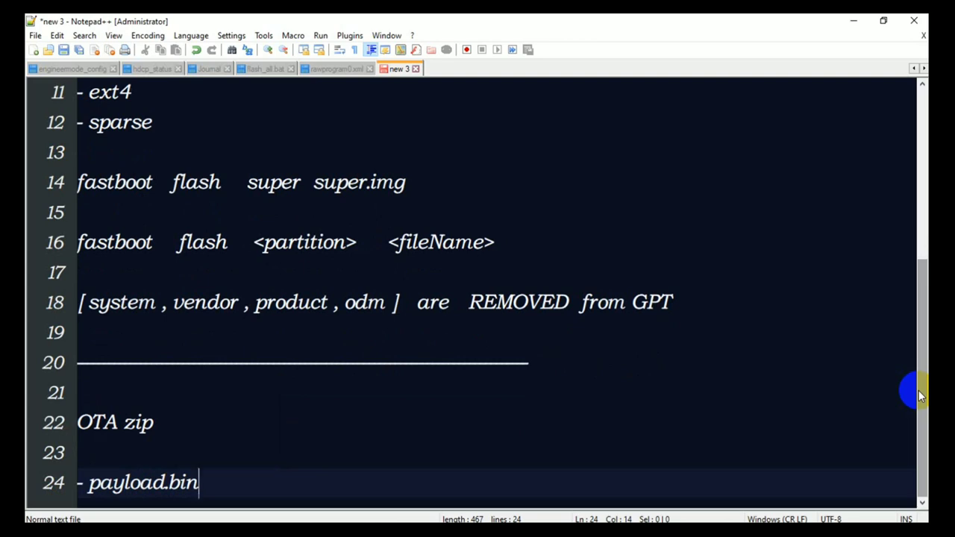
Add the line "system.img , etc ." directly below the payload.bin bullet.
key("Return")
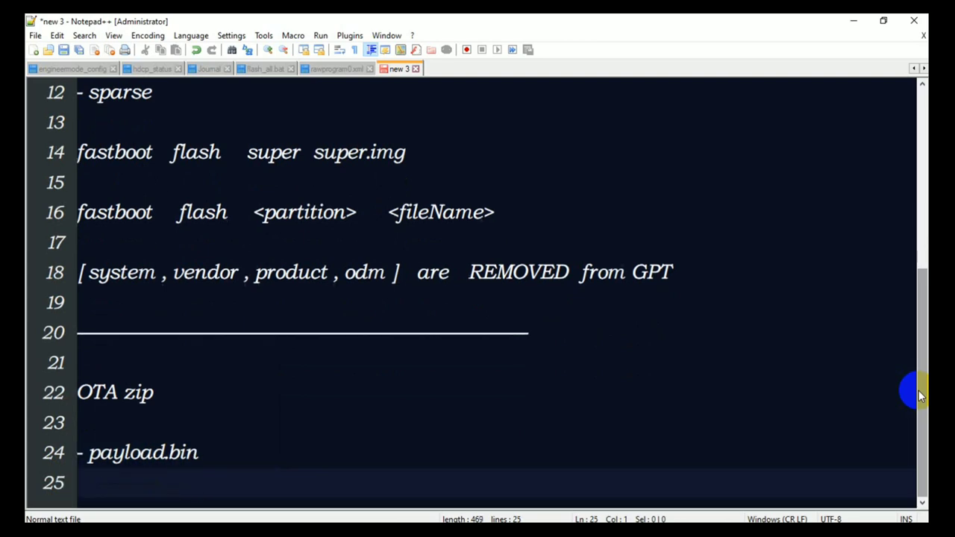
type("system.")
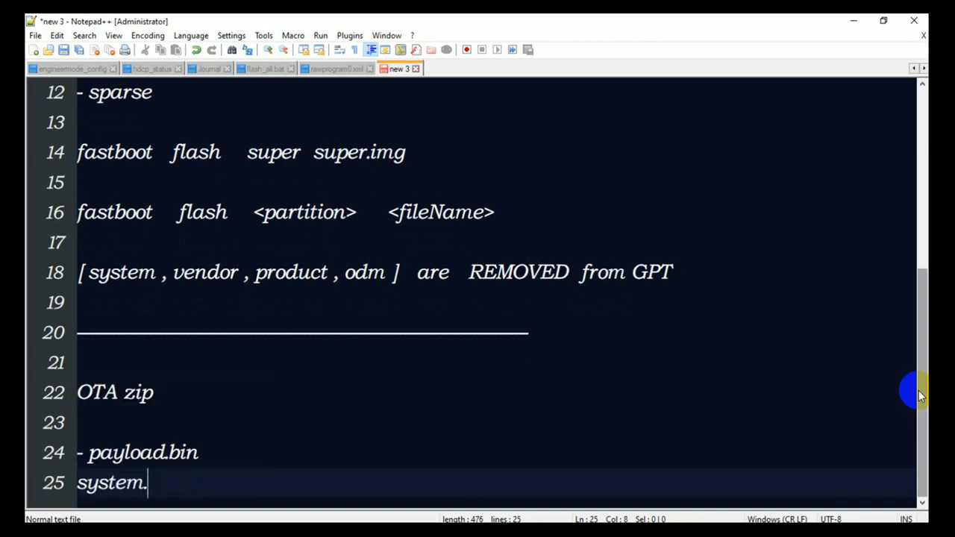
type("img ,")
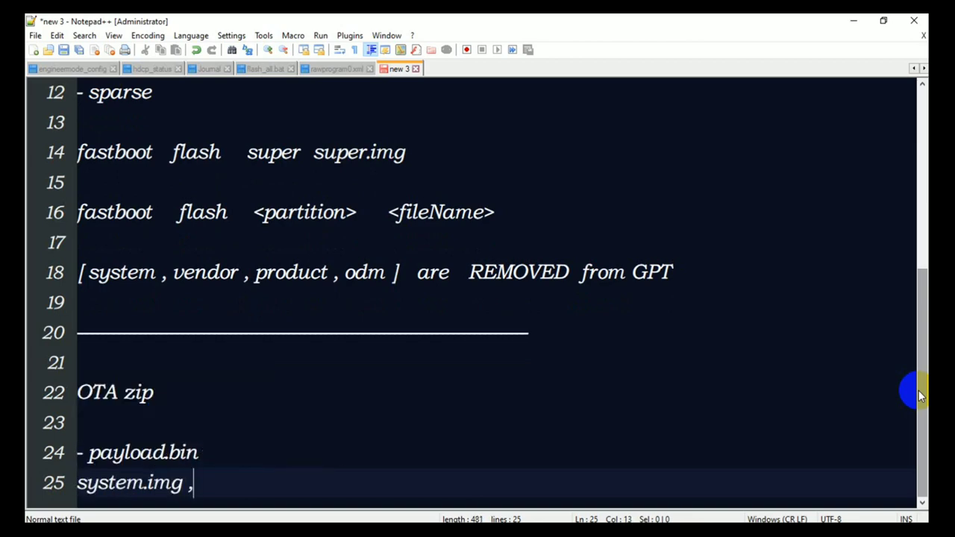
type(" etc .")
Lengthen the separator line between the GPT sentence and the "OTA zip" heading by a few more characters.
key("Up")
key("Up")
key("Up")
key("Up")
key("Up")
key("Up")
key("Up")
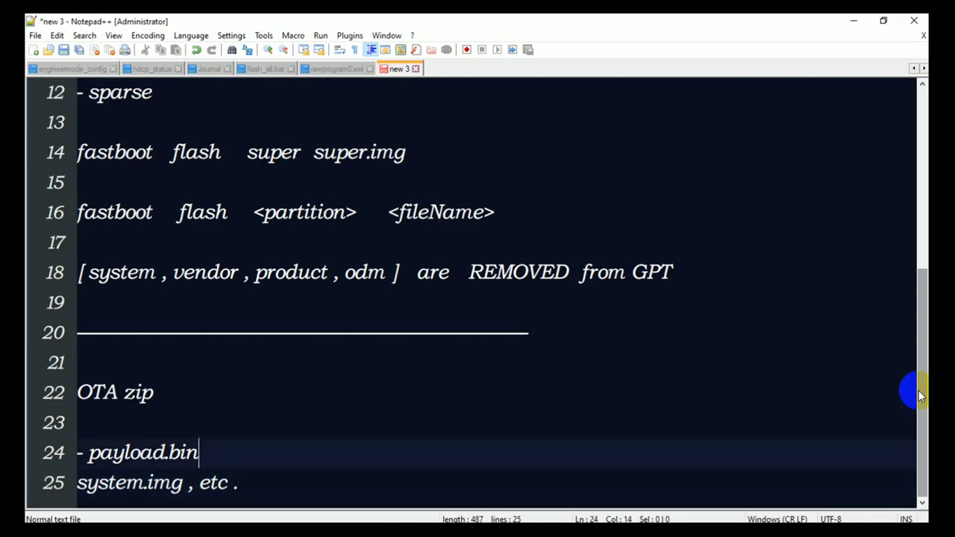
key("Down")
key("Down")
key("End")
type("_______")
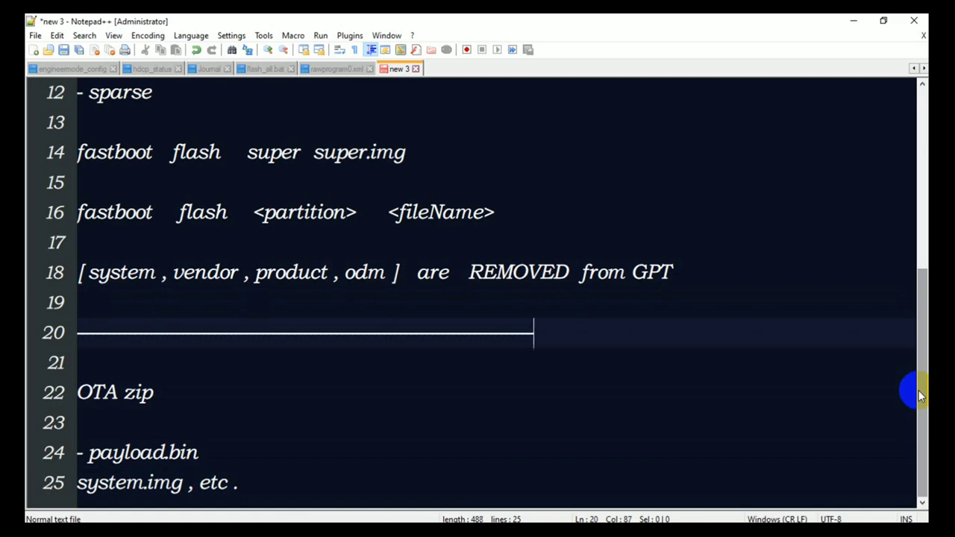
Insert four blank lines between the GPT sentence and the separator line.
key("Up")
key("Up")
key("End")
key("Return")
key("Return")
key("Return")
key("Return")
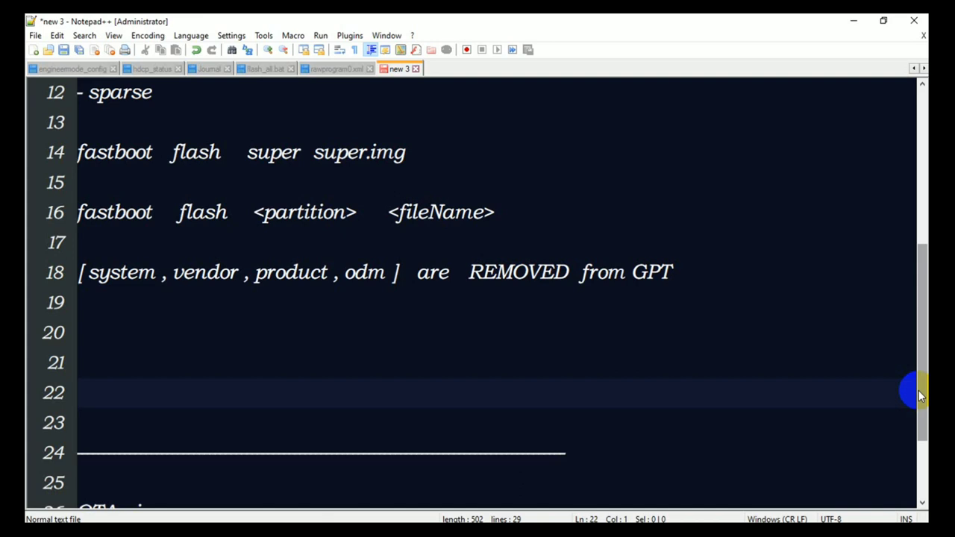
Write the note "** emmc ခွာပြီးရေးရင် ext4 file တွေရေးမယ်ဆိုရင်" after one blank line below the GPT sentence.
key("Up")
key("Up")
type("**")
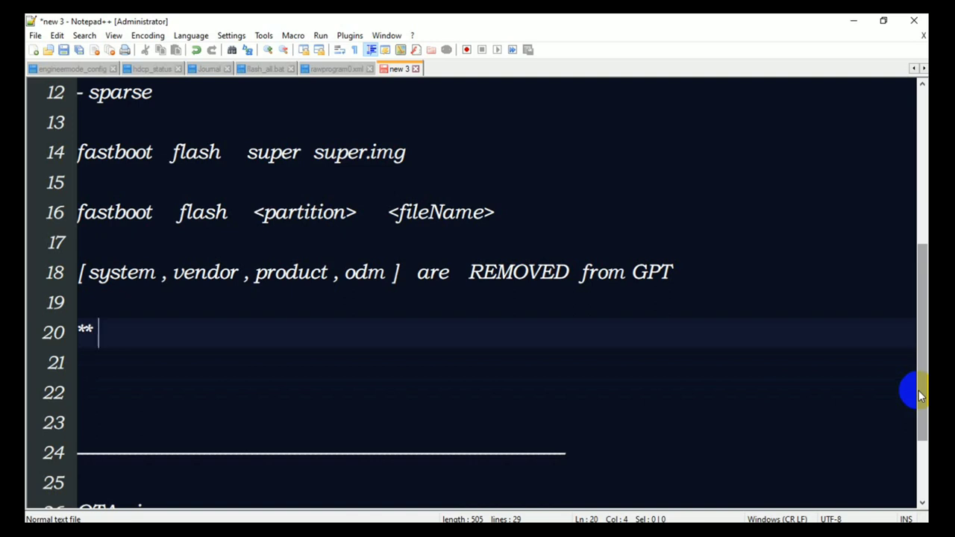
type("emmc ")
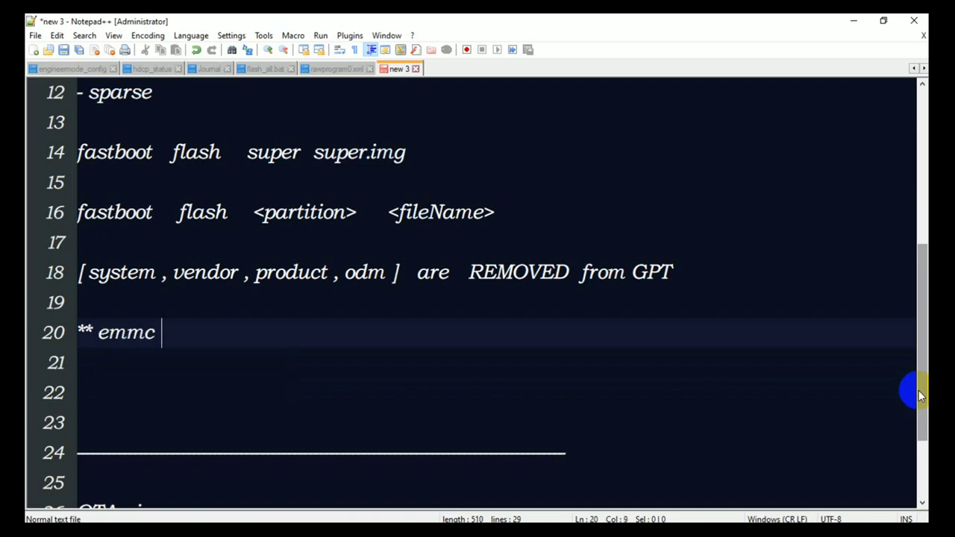
type("ခွာပြီးရေး")
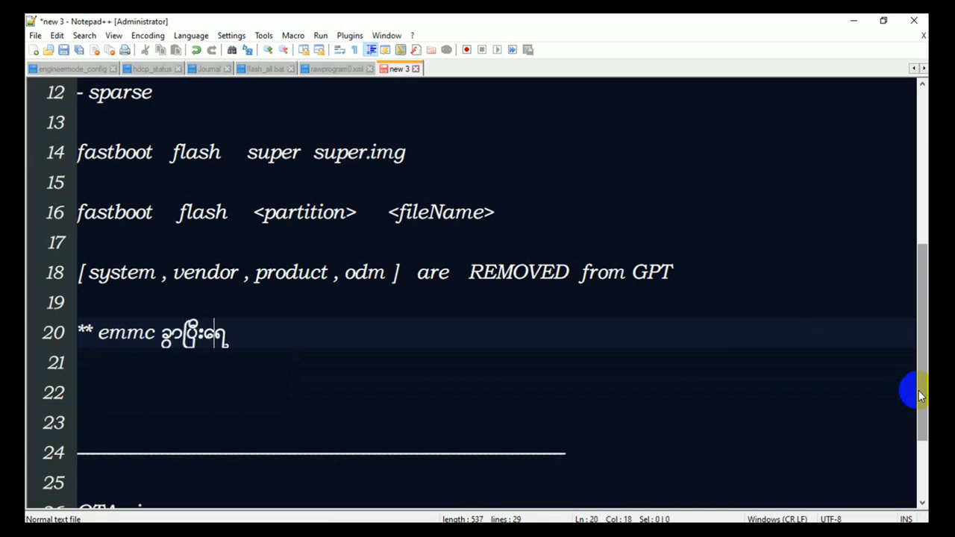
type("ရင် ")
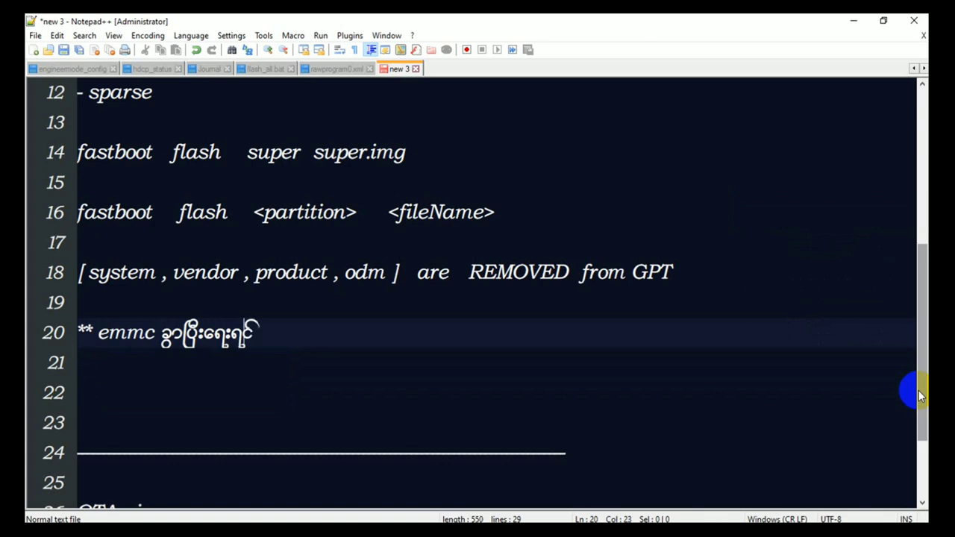
type("ext4 file")
key("BackSpace")
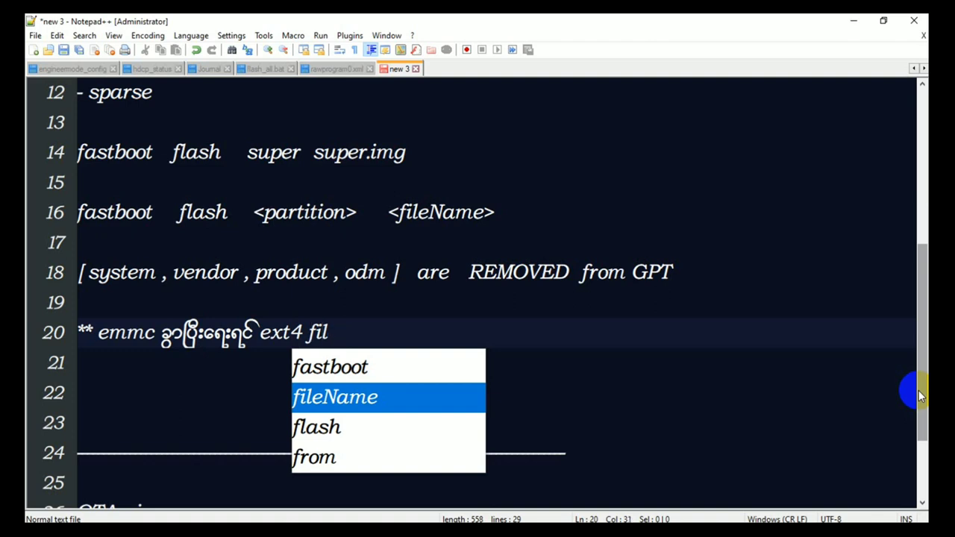
type("e တွေရေး")
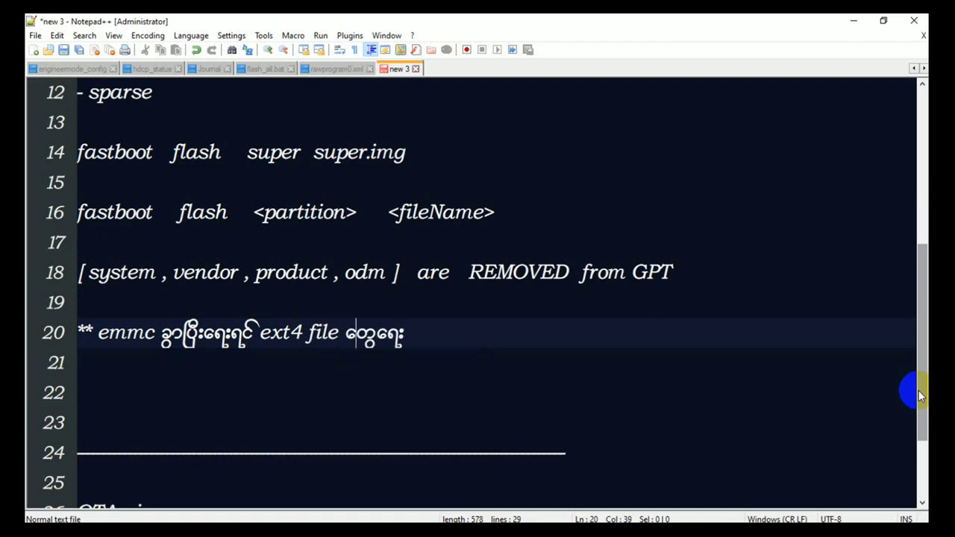
type("မယ်ဆို")
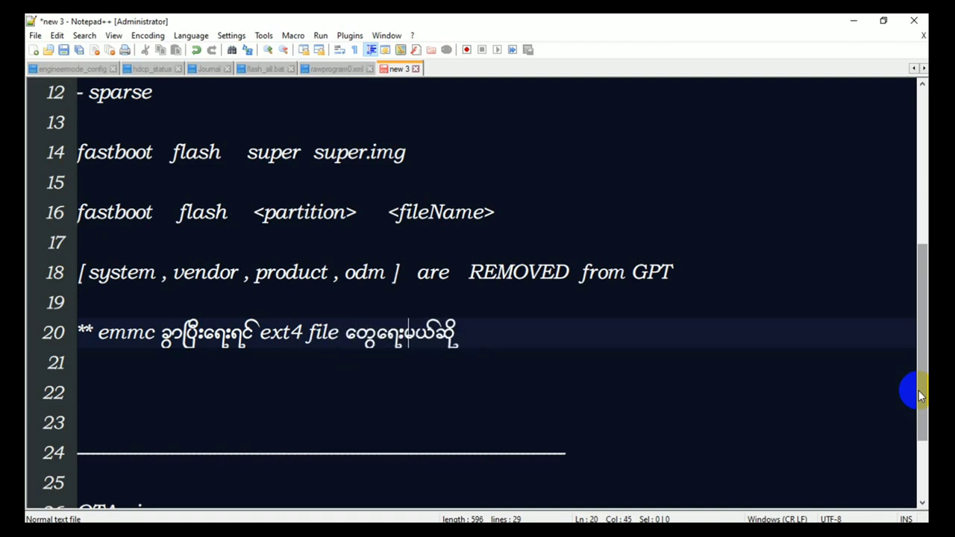
type("ရင်")
Remove "ရေးရင်" after "ခွာပြီး" in the emmc note.
key("Left")
key("Left")
key("Left")
key("Left")
key("Left")
key("Left")
key("Left")
key("Left")
key("Left")
key("Left")
key("Left")
key("Left")
key("Left")
key("Left")
key("Left")
key("Left")
key("Left")
key("Left")
key("Left")
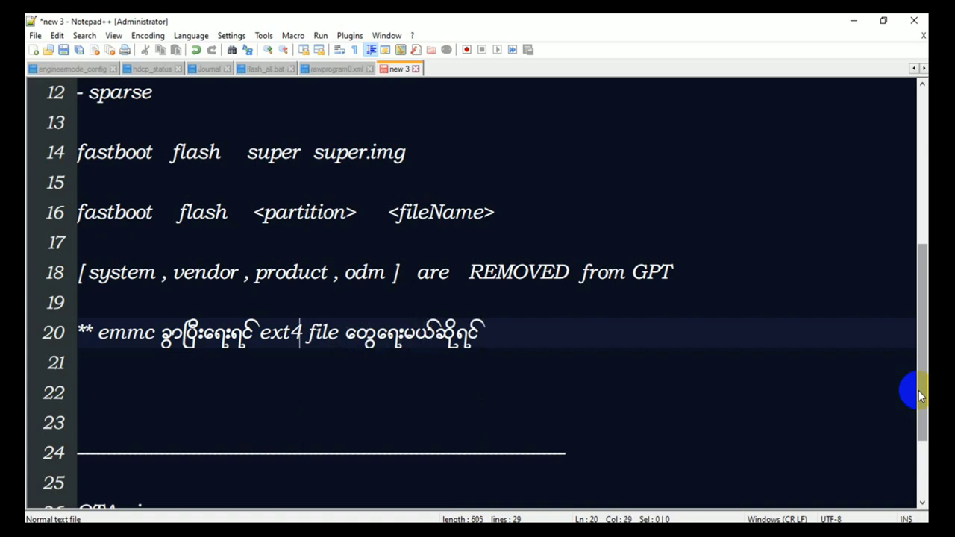
key("Left")
key("Left")
key("Left")
key("Left")
key("Delete")
key("BackSpace")
key("BackSpace")
key("BackSpace")
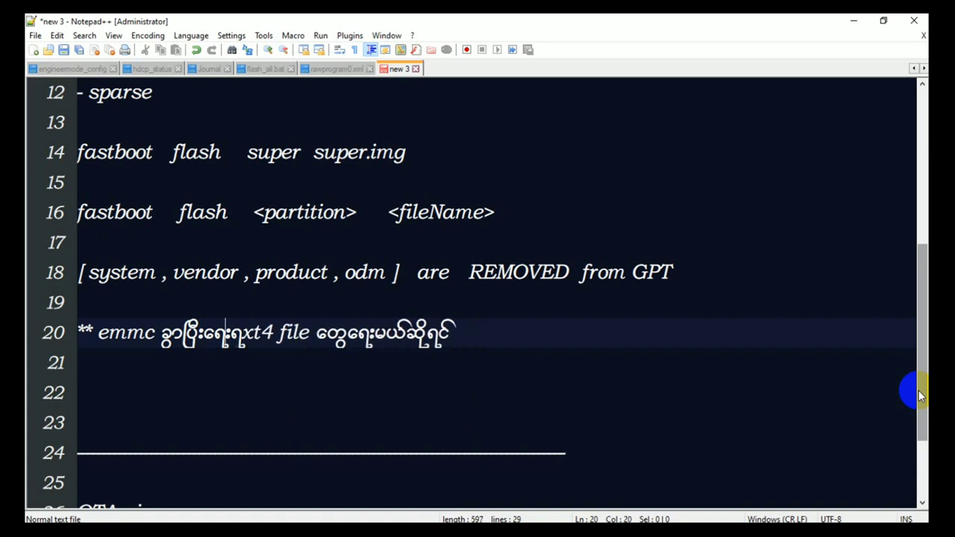
key("BackSpace")
key("BackSpace")
key("BackSpace")
key("BackSpace")
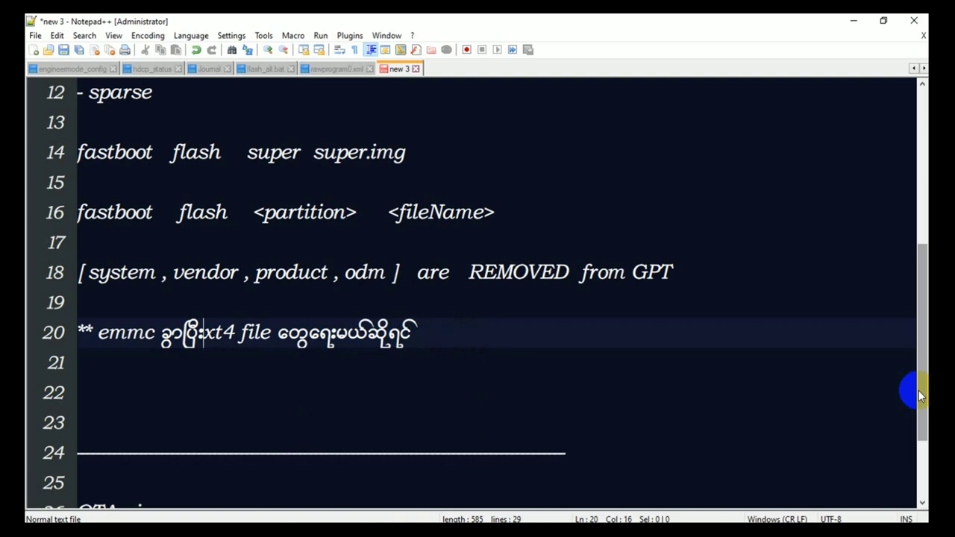
Restore the "e" of "ext4" in the emmc note and put a space between "ခွာပြီး" and "ext4".
type("e")
key("BackSpace")
type("e")
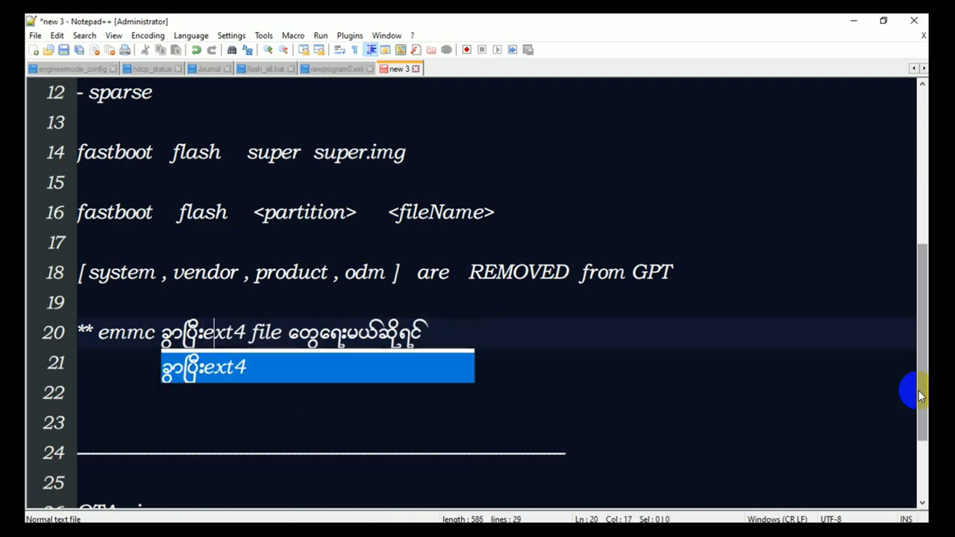
key("Right")
key("Right")
key("Right")
key("Right")
key("Right")
key("Right")
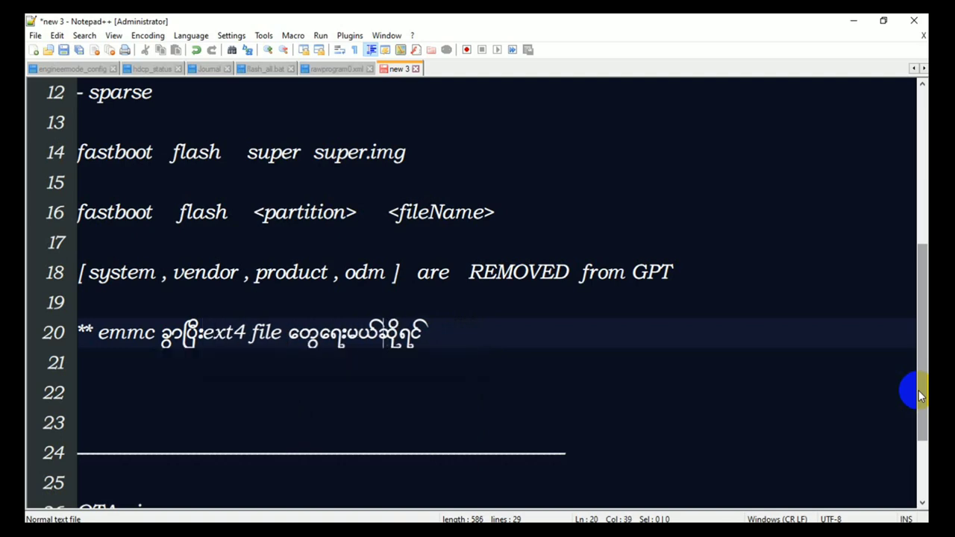
key("Left")
key("Left")
key("Left")
key("Left")
key("Left")
key("Left")
key("Left")
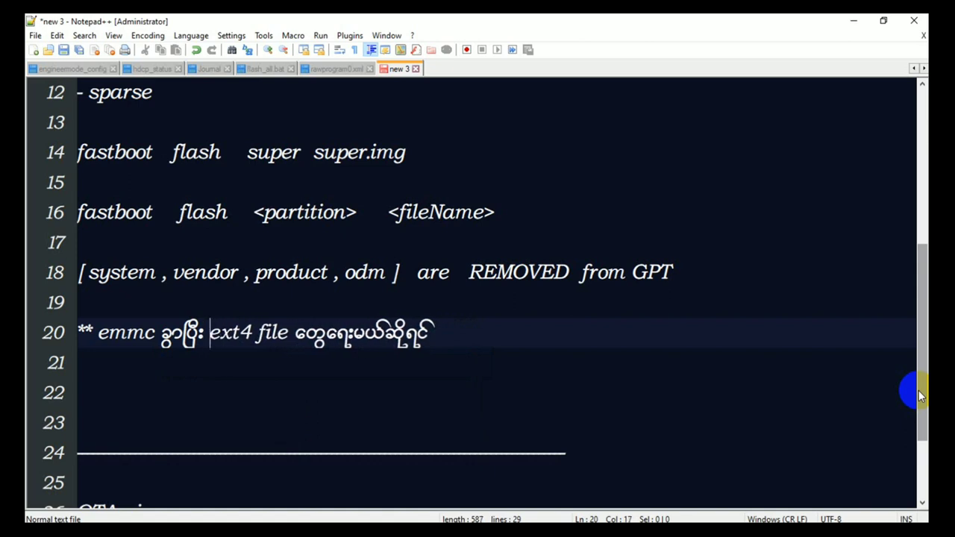
Continue the emmc note after "တွေရေးမယ်ဆိုရင်" with "Sparse File Format".
key("End")
type("Non")
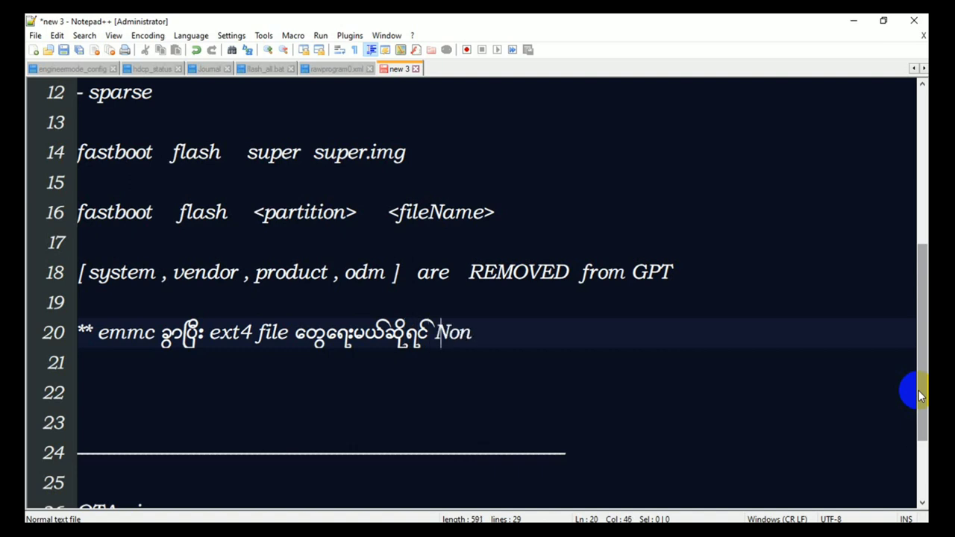
key("BackSpace")
key("BackSpace")
key("BackSpace")
type("Sparse File")
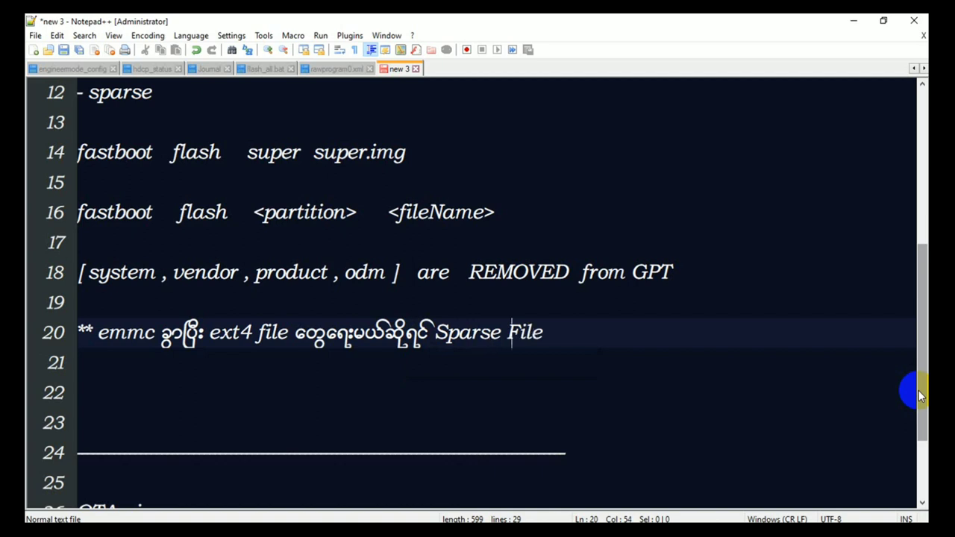
type(" Form")
key("BackSpace")
key("BackSpace")
type("rta")
key("BackSpace")
key("BackSpace")
type("mat")
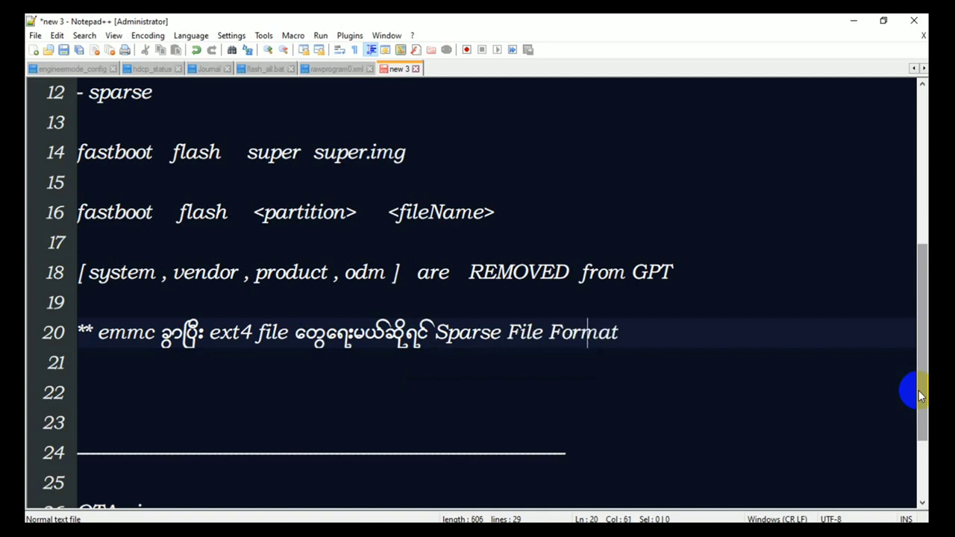
Complete the emmc note's first sentence with "တွေရေးမရပါ ." after "Sparse File Format".
type(" တွေရေးမ")
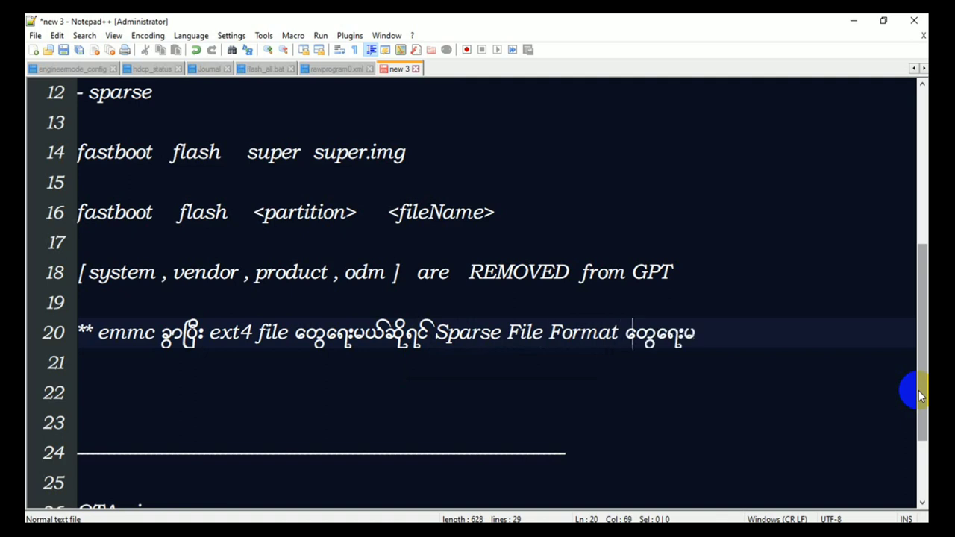
type("ရပါ ")
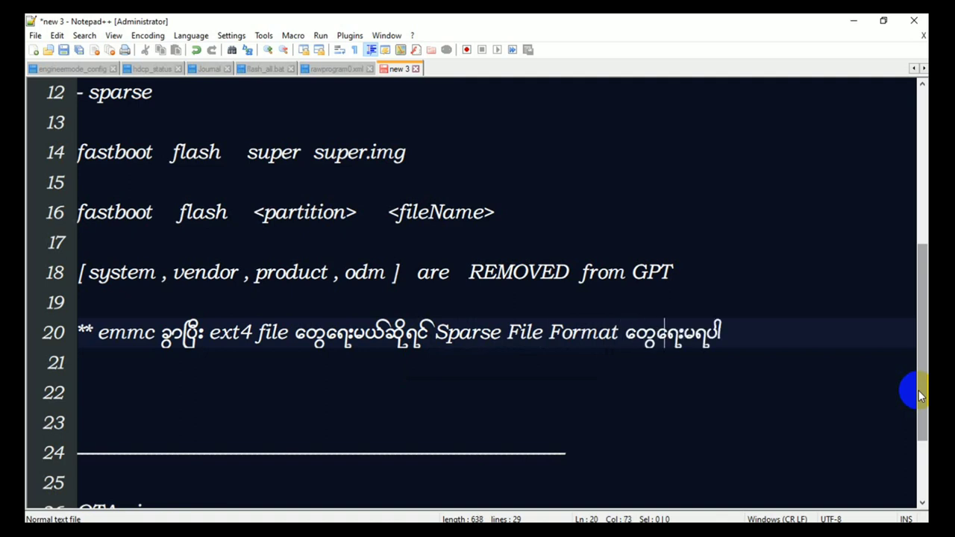
type(" .")
Add "RAW တွေကိုပဲ" to the emmc note and finish it on the following line with "ရေးလိုရမယ် **".
type(" RAW")
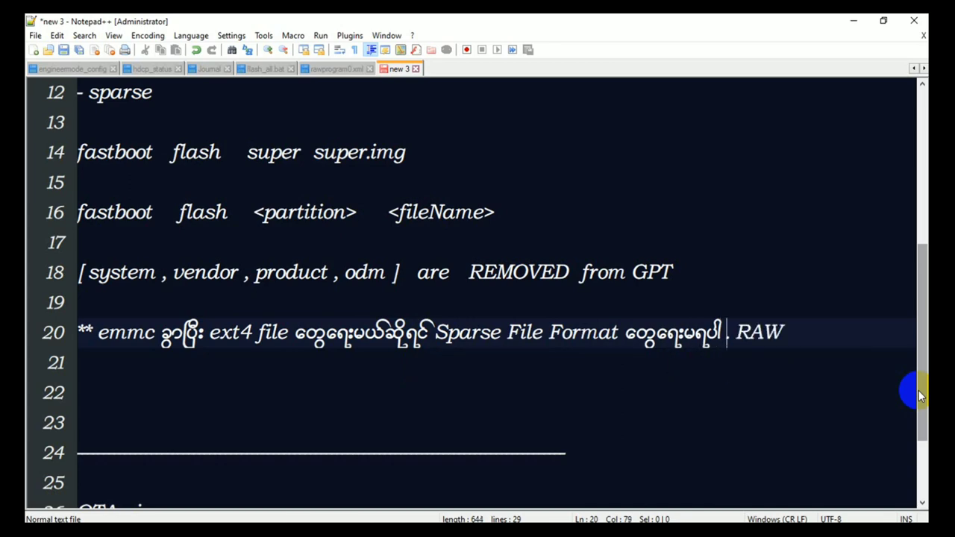
type("တွေကို")
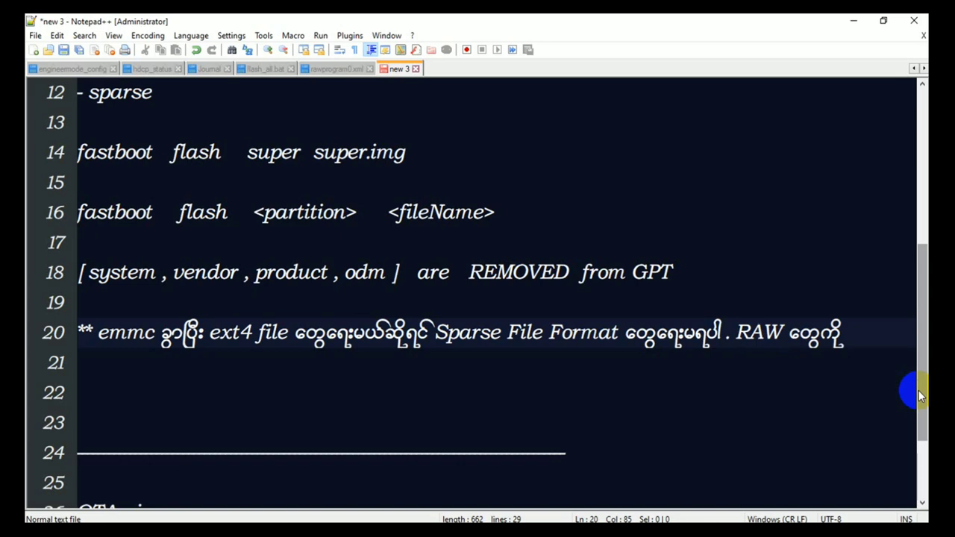
type("ပဲရေ")
key("BackSpace")
key("BackSpace")
key("Return")
type("ရေး")
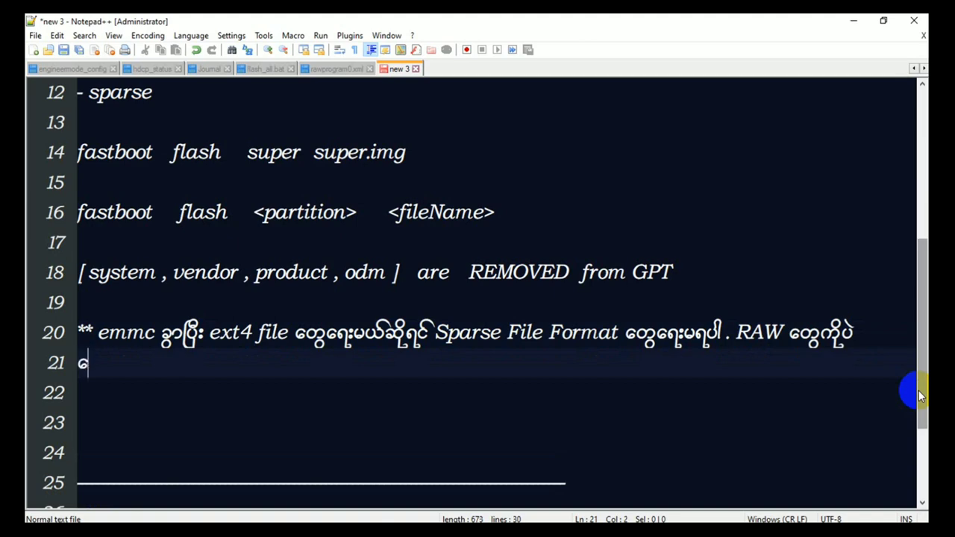
type("လိုရမယ် **")
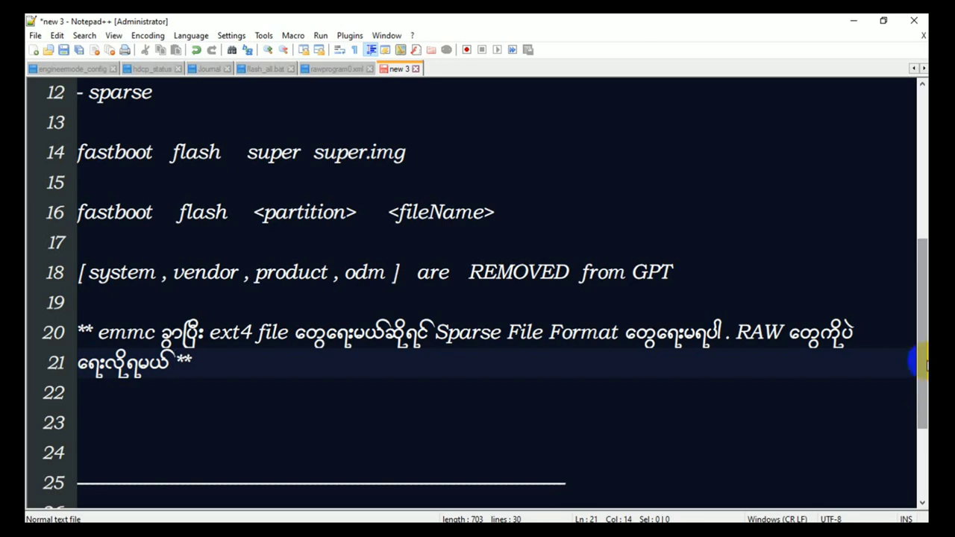
Change the file name placeholder in the partition flash command to "<fileName-sparse>".
left_click(483, 212)
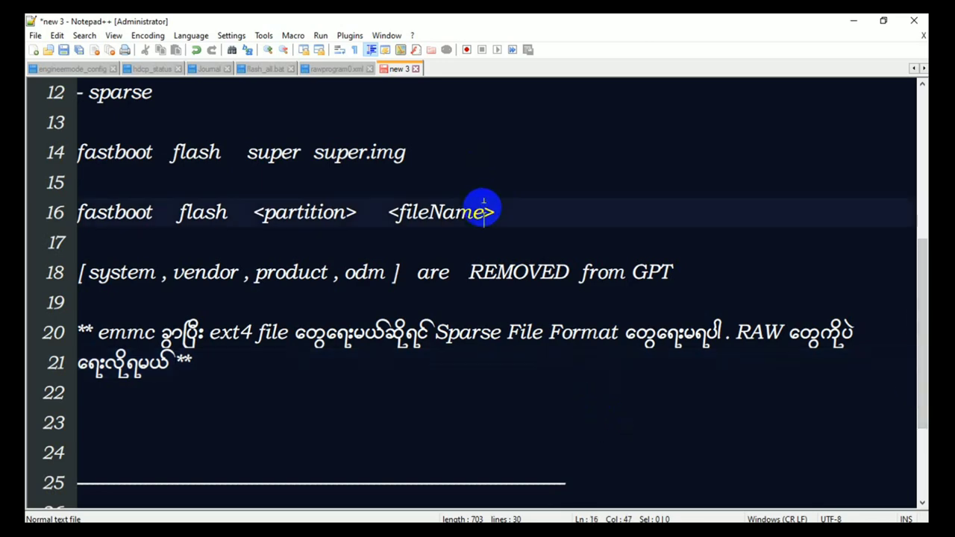
type("-sparse")
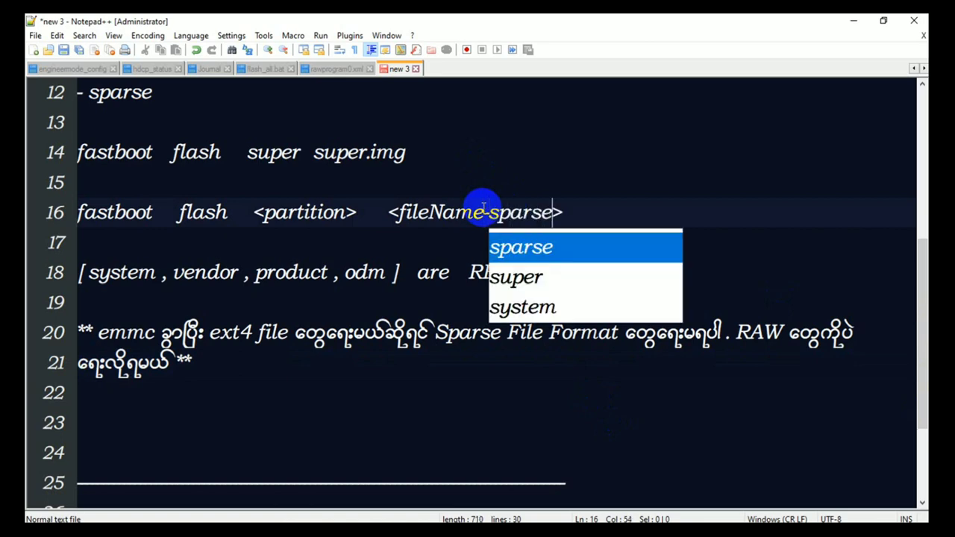
left_click(385, 214)
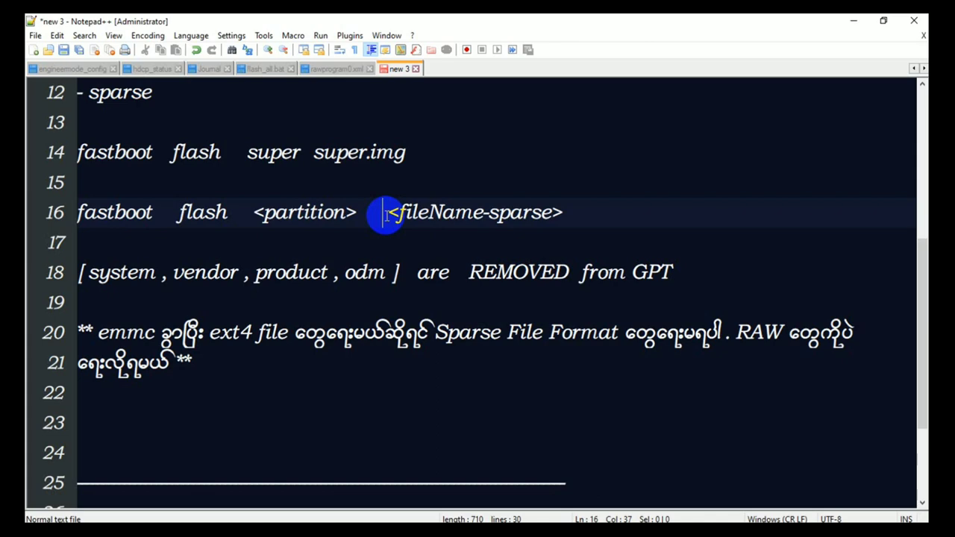
Add the line "fastboot > sparse" below the emmc note.
left_click(172, 412)
type("fastboot")
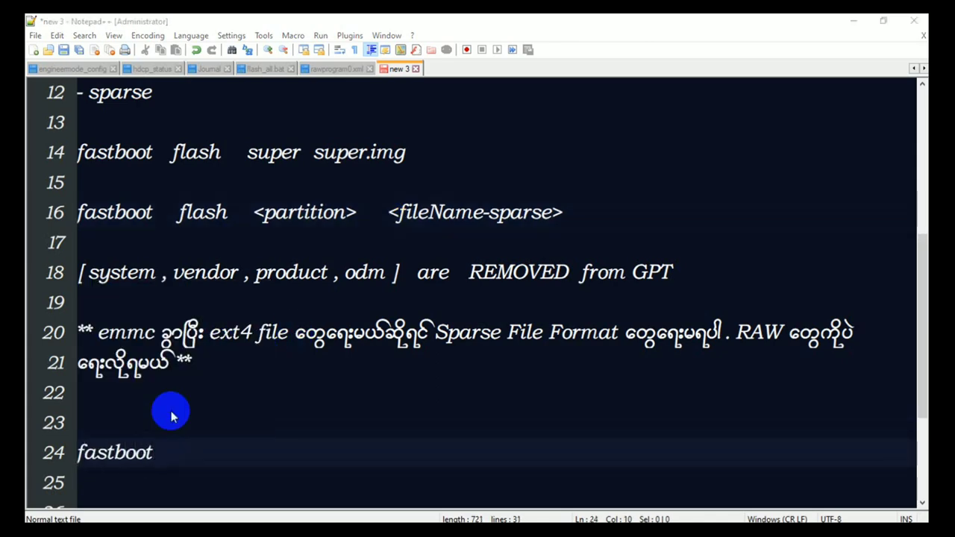
key("ctrl+o")
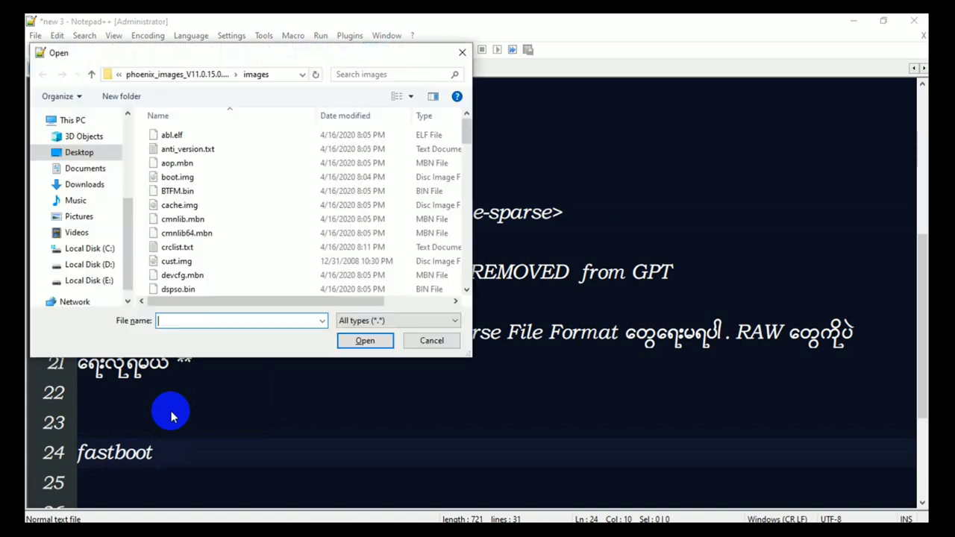
left_click(462, 52)
type("ဝ")
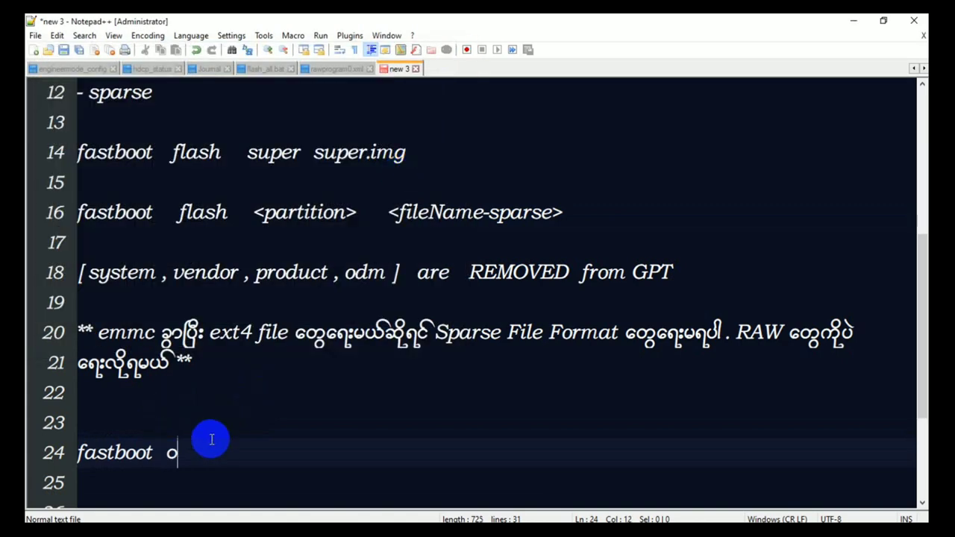
key("BackSpace")
type("> ပြင်ဆ")
key("BackSpace")
key("BackSpace")
key("BackSpace")
key("BackSpace")
key("BackSpace")
type("spare")
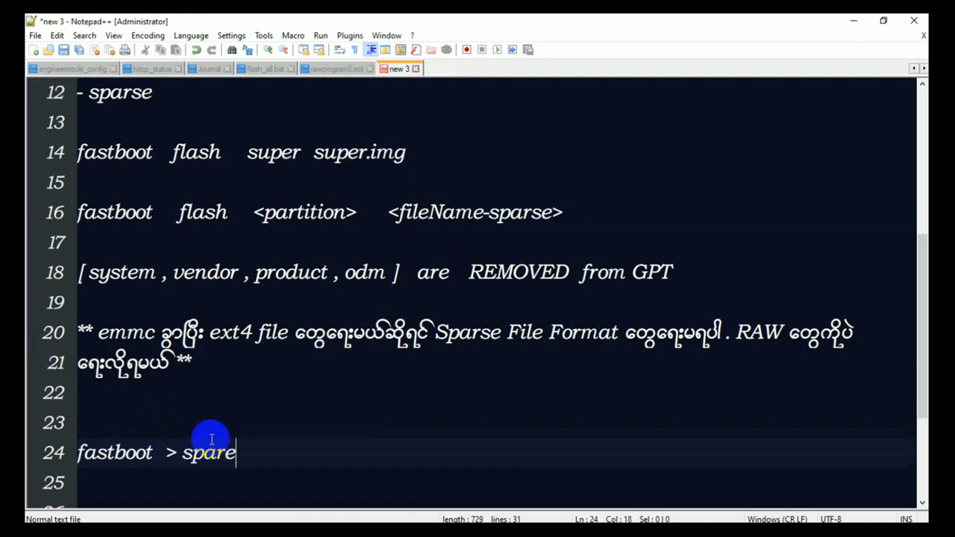
key("BackSpace")
type("se")
key("Return")
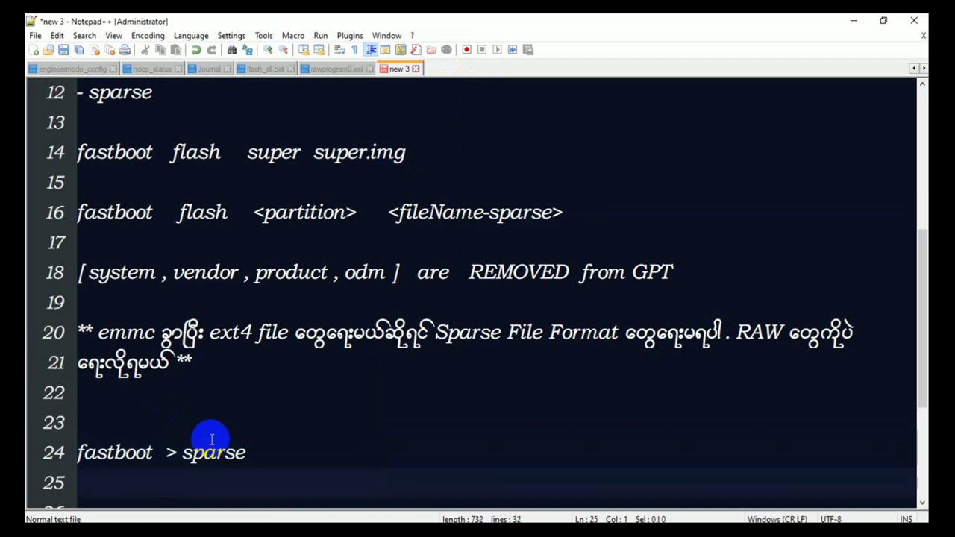
Write "adb , emmcdl , box > raw ( non-sparse )" on the line under "fastboot > sparse".
type("adb , e")
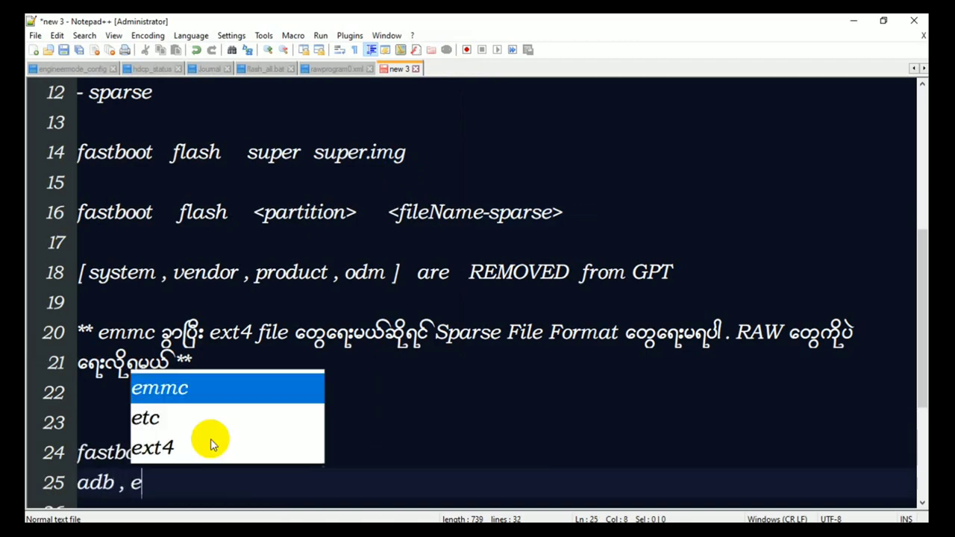
type("mmcdl , ")
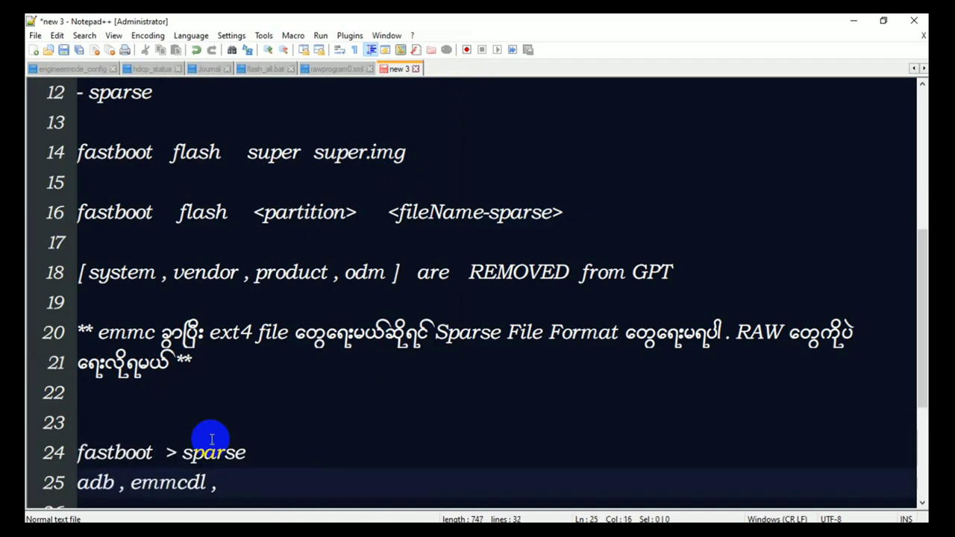
type("box > raw")
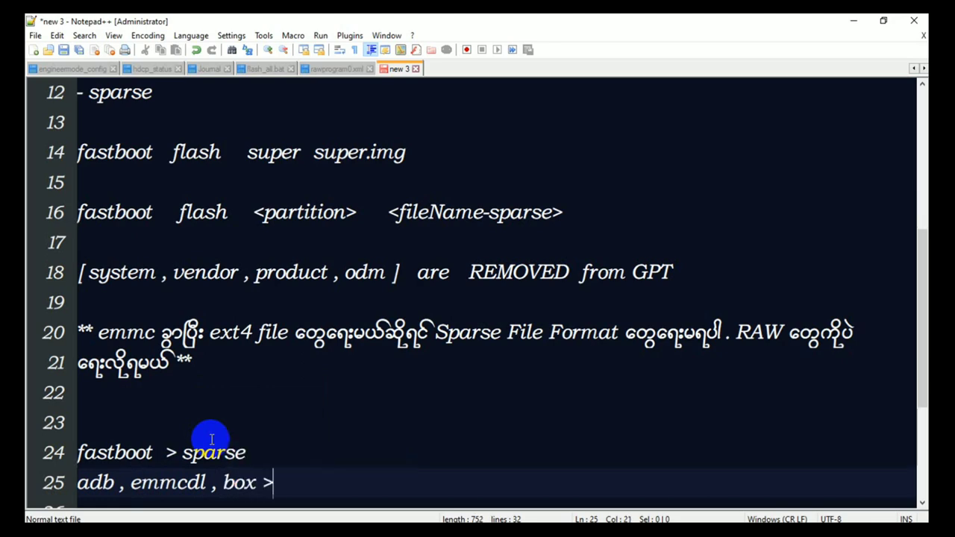
type(" ( non")
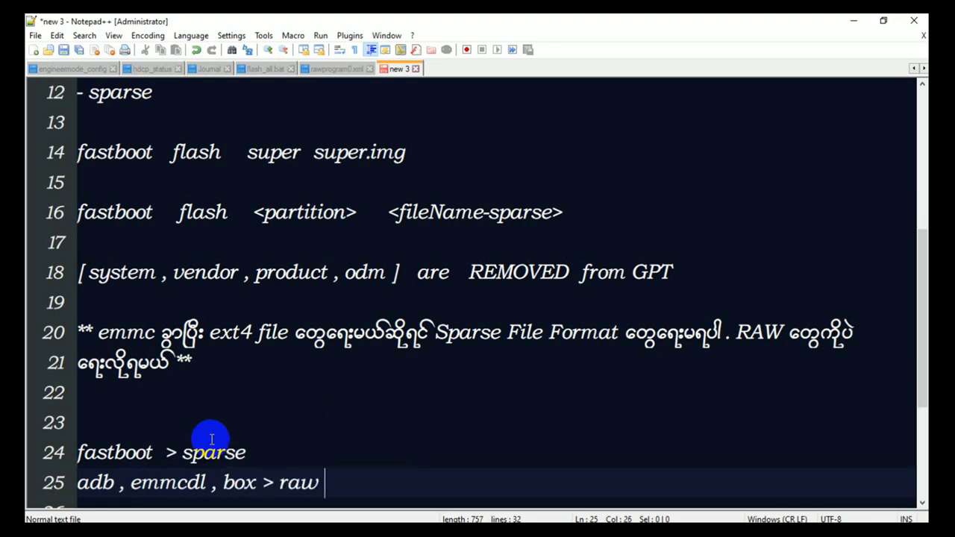
type("-spa")
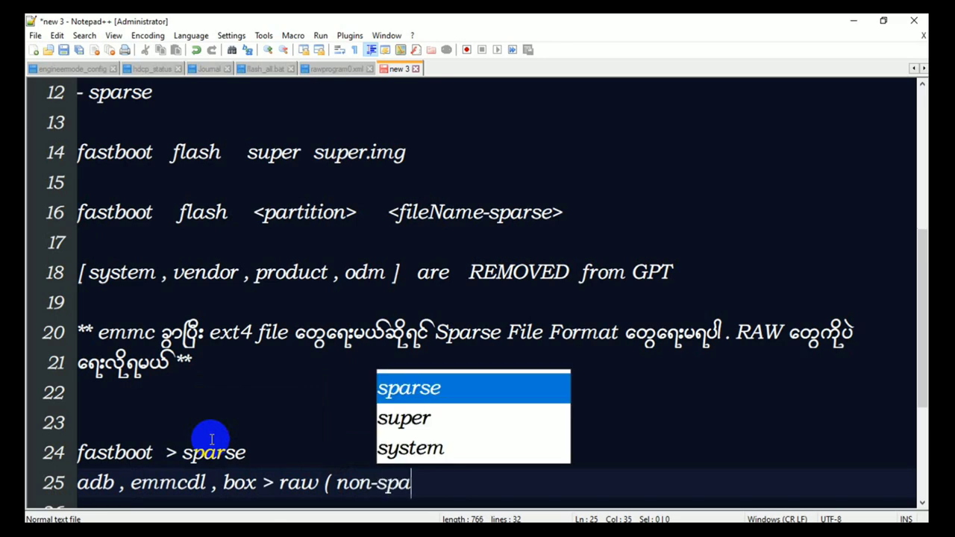
type("rse )")
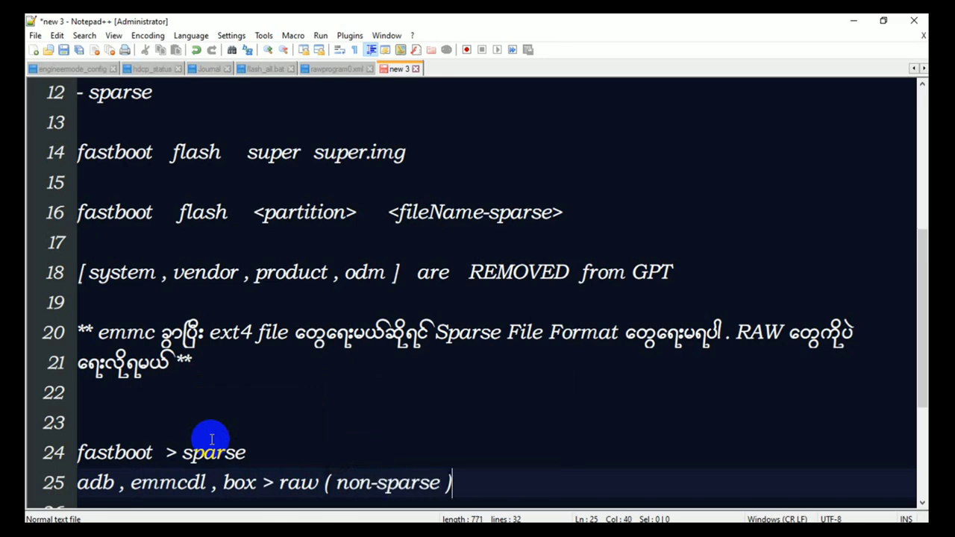
left_click(280, 444)
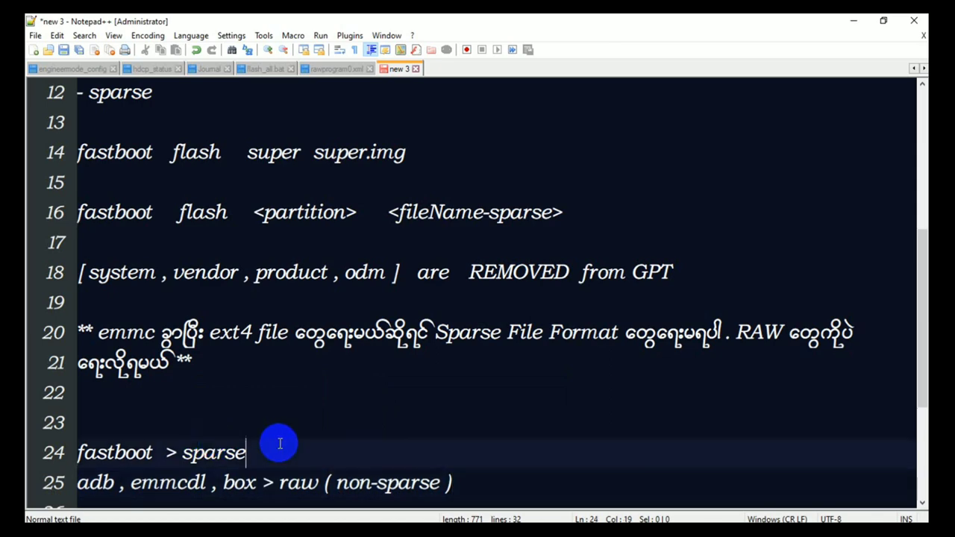
left_click(162, 450)
type("(")
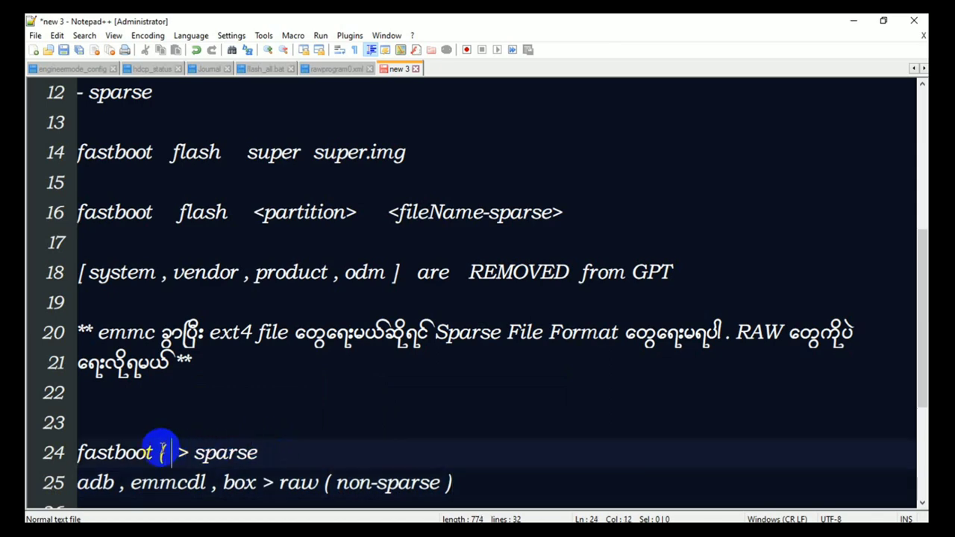
key("BackSpace")
key("BackSpace")
key("BackSpace")
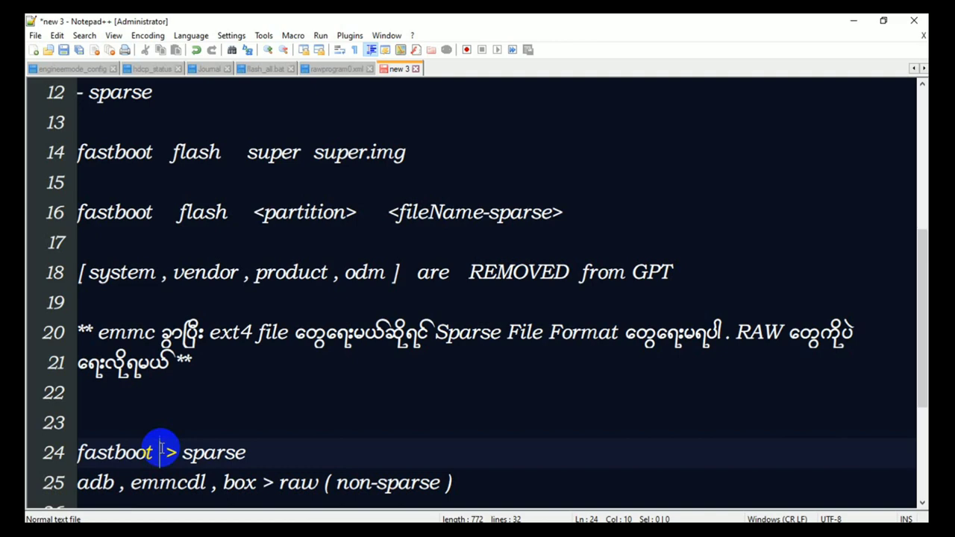
Review the super.img notes back up to the title, the partition list and the image types.
key("Up")
key("Up")
key("Up")
key("Up")
key("Up")
key("Up")
key("Up")
key("Up")
key("Up")
key("Up")
key("Up")
key("Up")
key("Up")
key("Up")
key("Up")
key("Up")
key("Up")
key("Up")
key("Up")
key("Up")
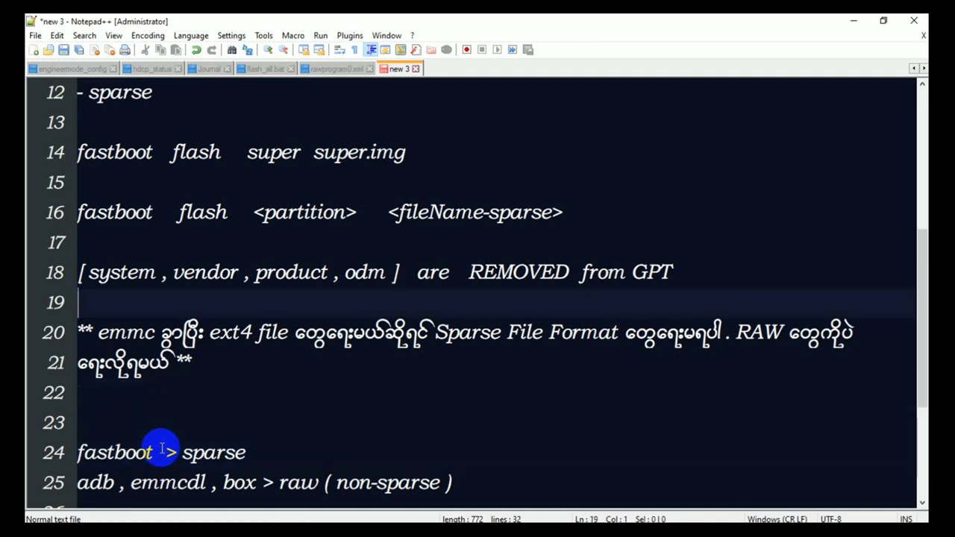
key("Up")
key("Up")
key("Up")
key("Home")
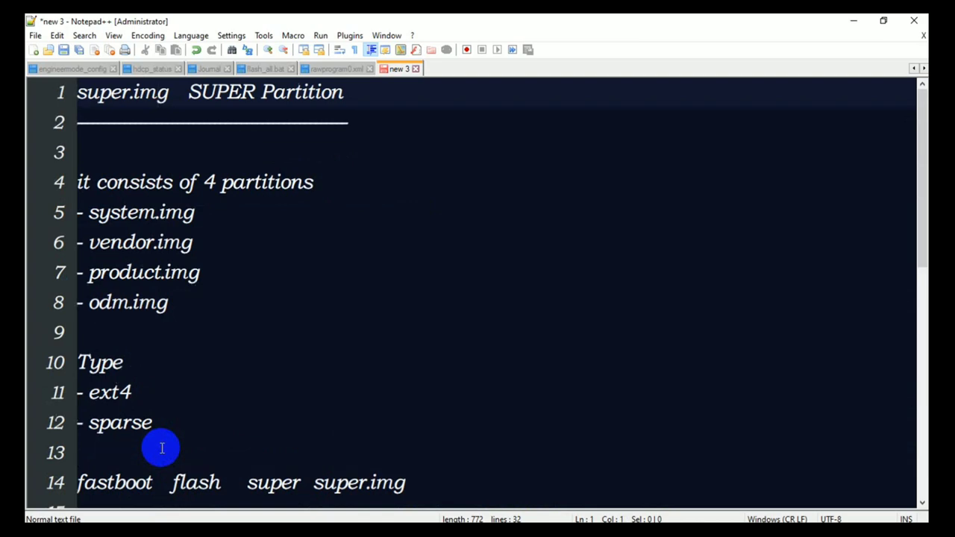
key("Down")
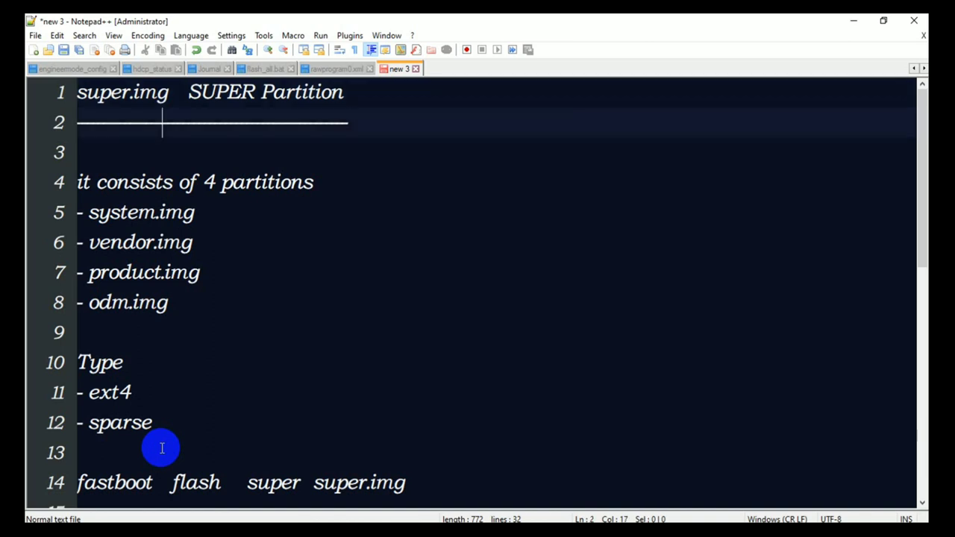
key("Down")
key("Down")
key("Down")
key("Down")
key("Up")
key("Up")
key("Up")
key("Up")
key("ctrl+Home")
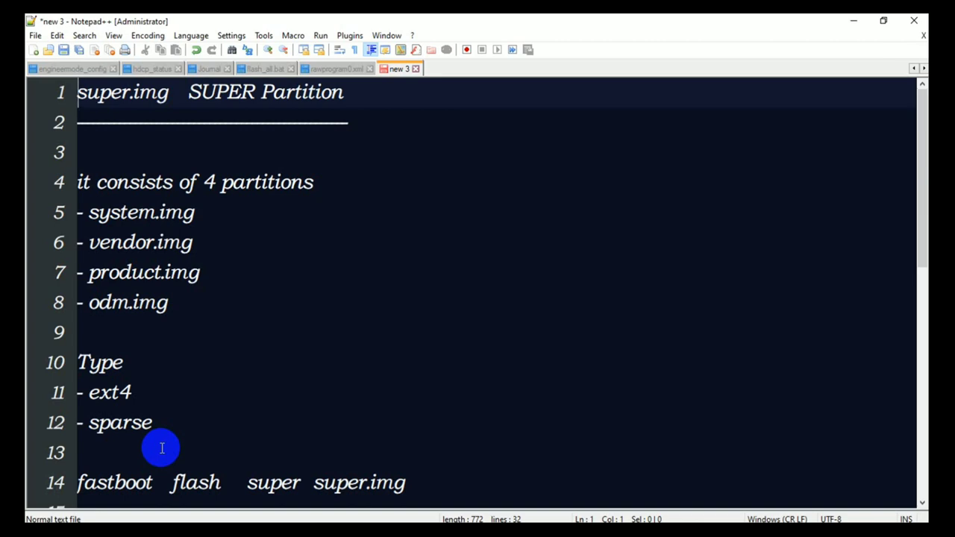
Switch to Chrome, search the web for "how to open wsl on windows" and close the odm.img results tab.
key("super")
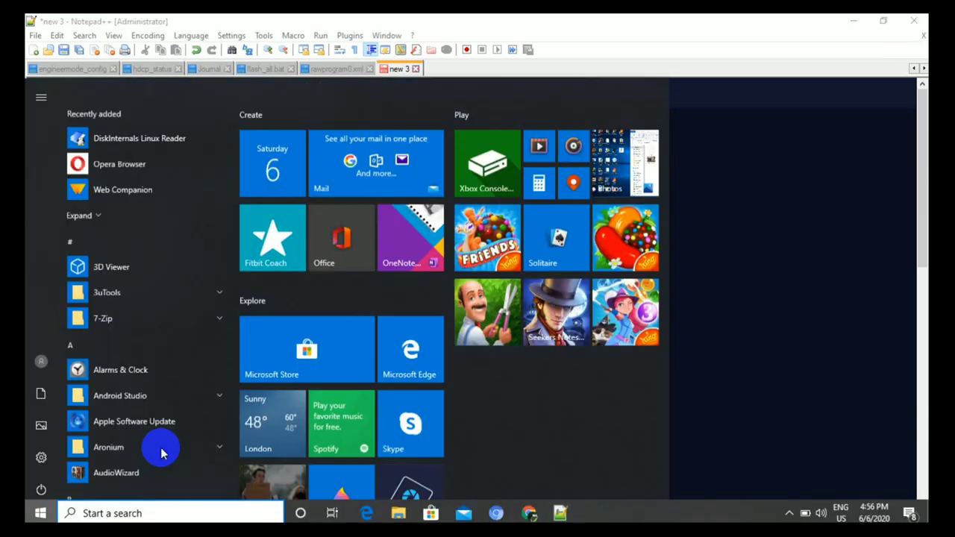
type("wsl")
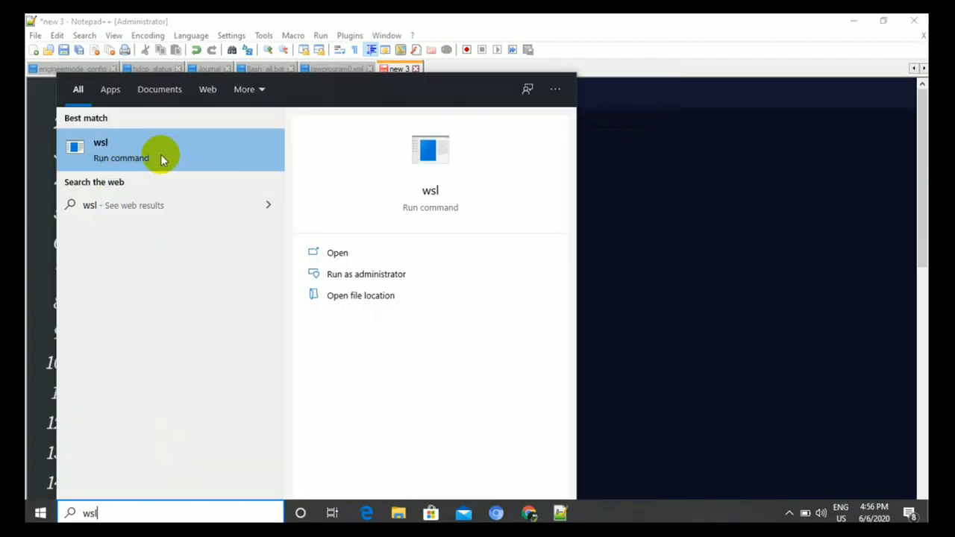
left_click(523, 514)
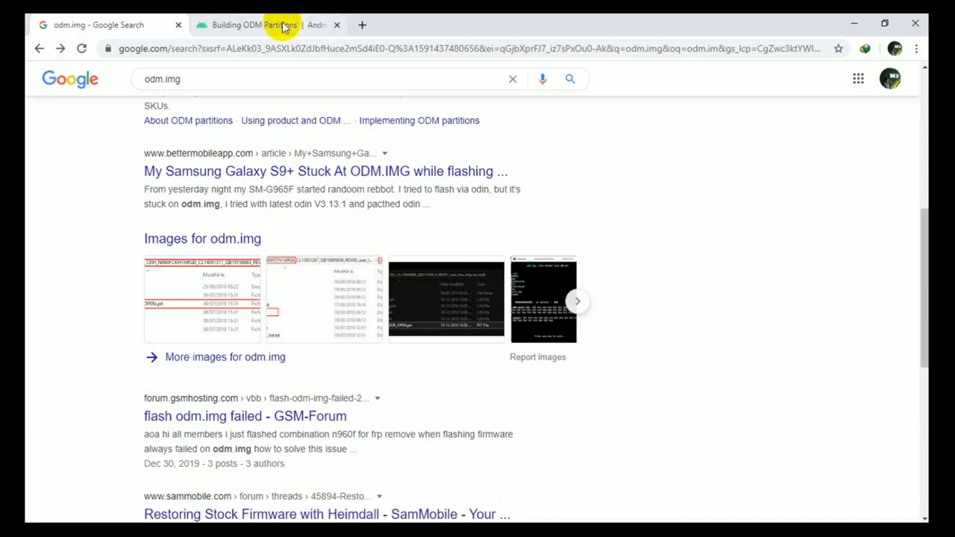
left_click(224, 25)
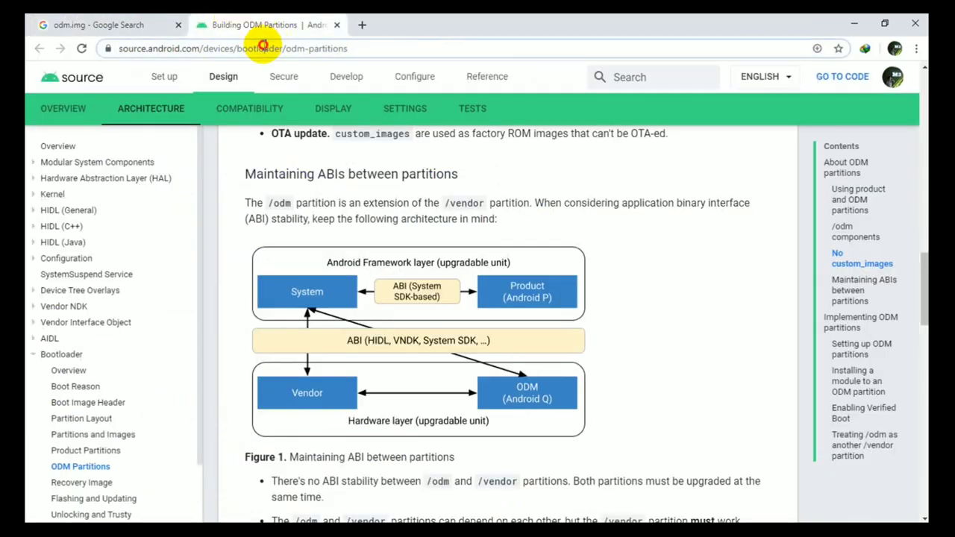
left_click(254, 43)
type("how to")
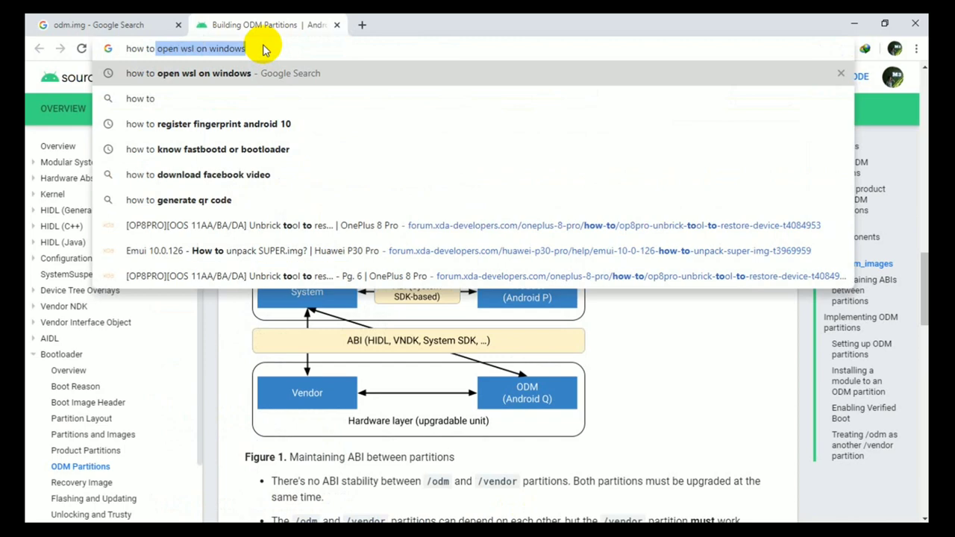
key("Right")
key("Return")
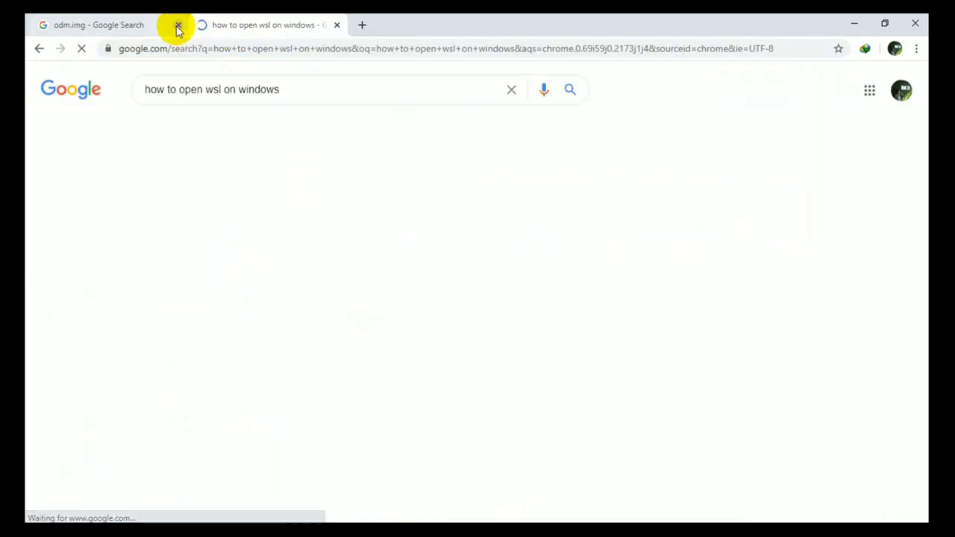
left_click(179, 24)
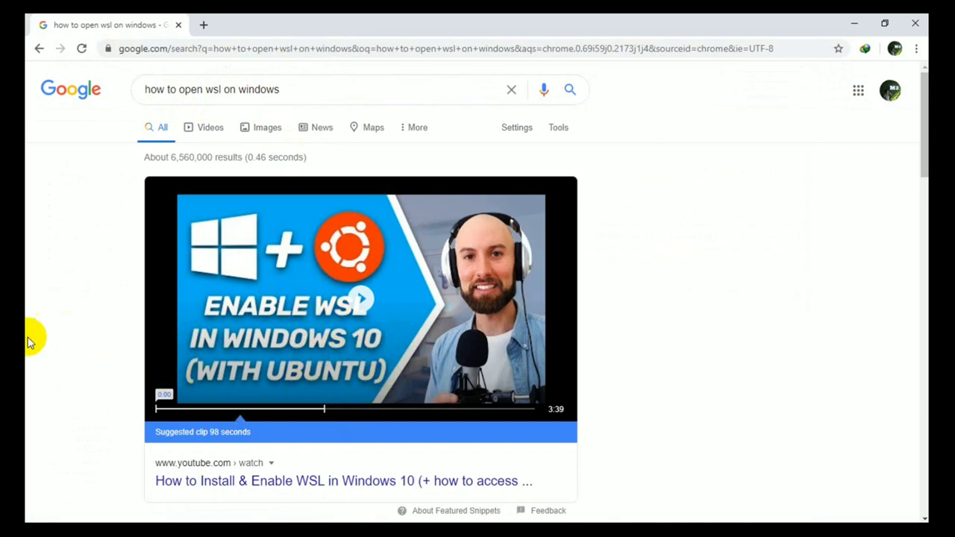
scroll(38, 363, "down", 2)
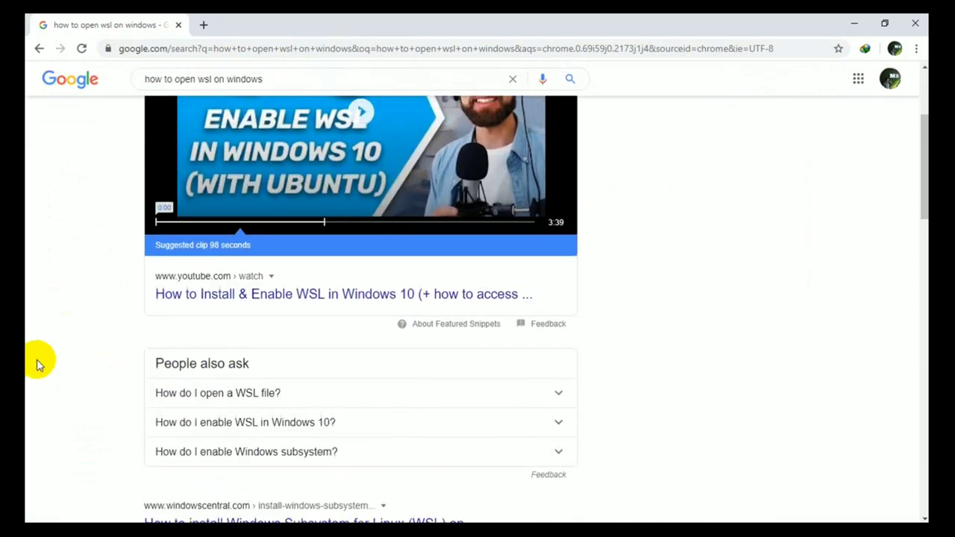
scroll(37, 363, "up", 3)
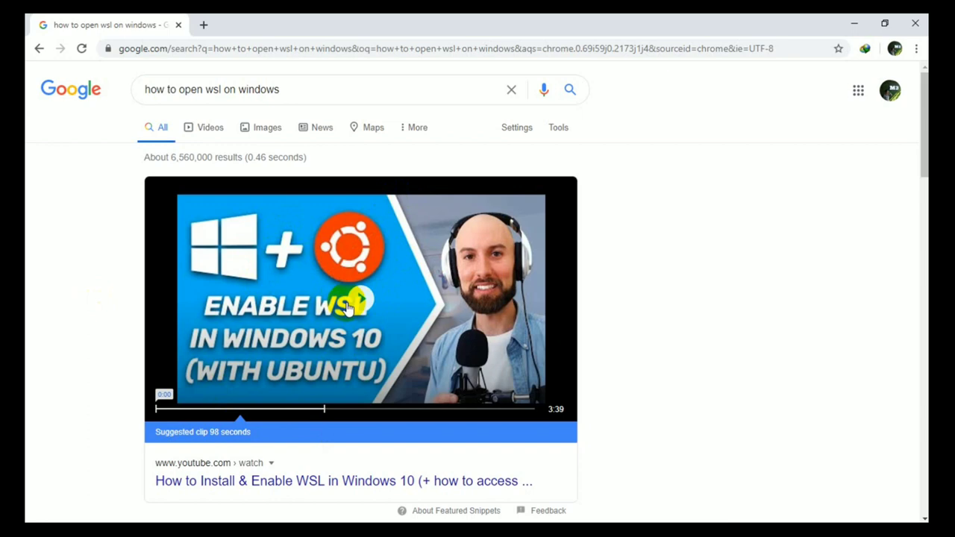
Launch wsl from the Windows search to examine its terminal window, and close it.
key("super")
type("wsl")
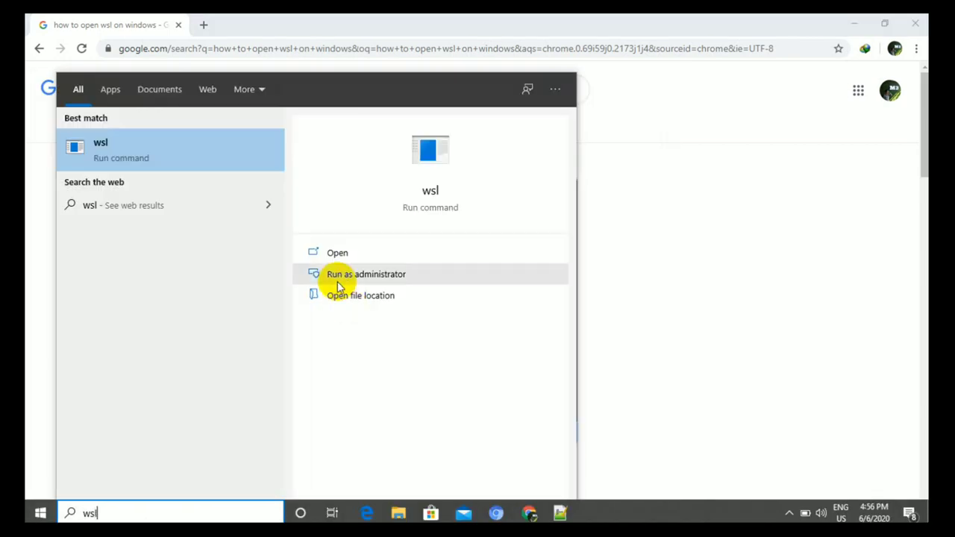
left_click(144, 152)
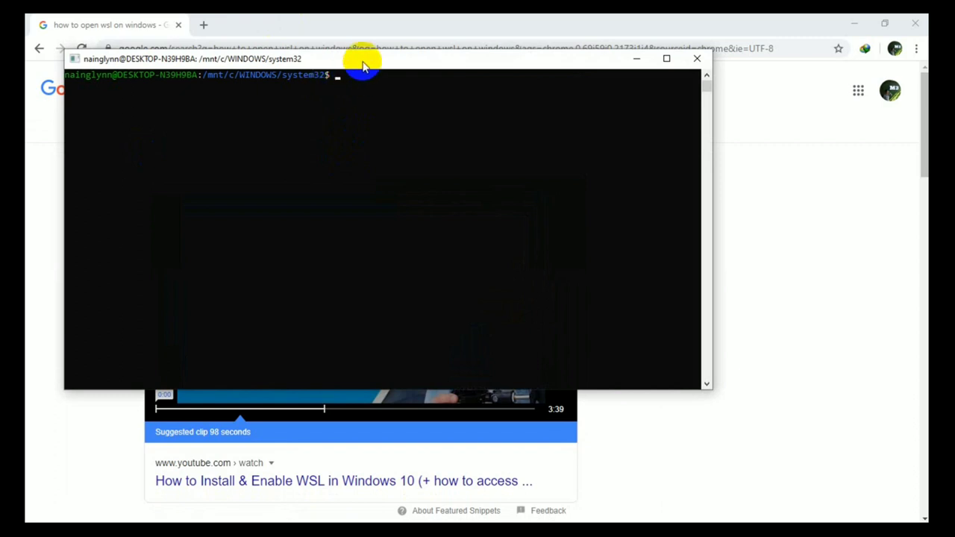
left_click_drag(362, 60, 423, 114)
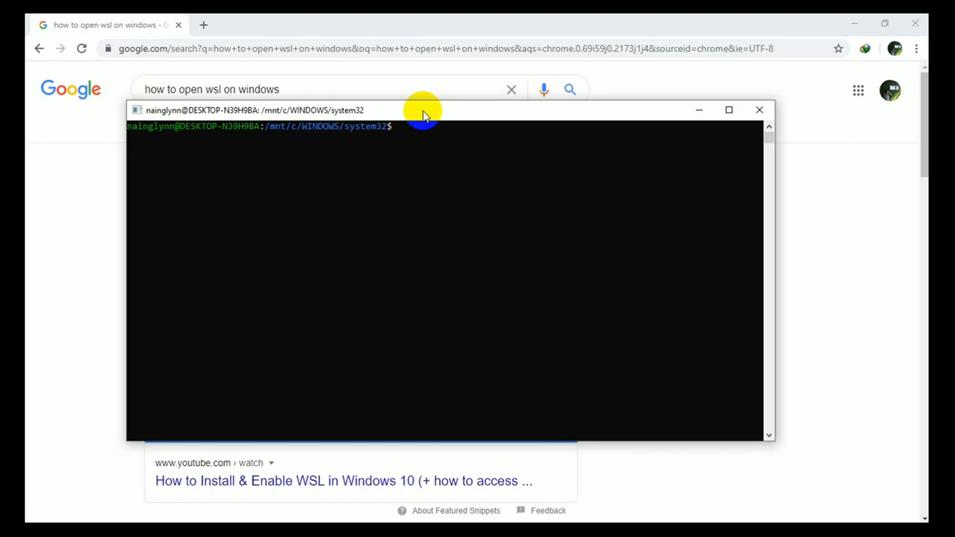
left_click(758, 112)
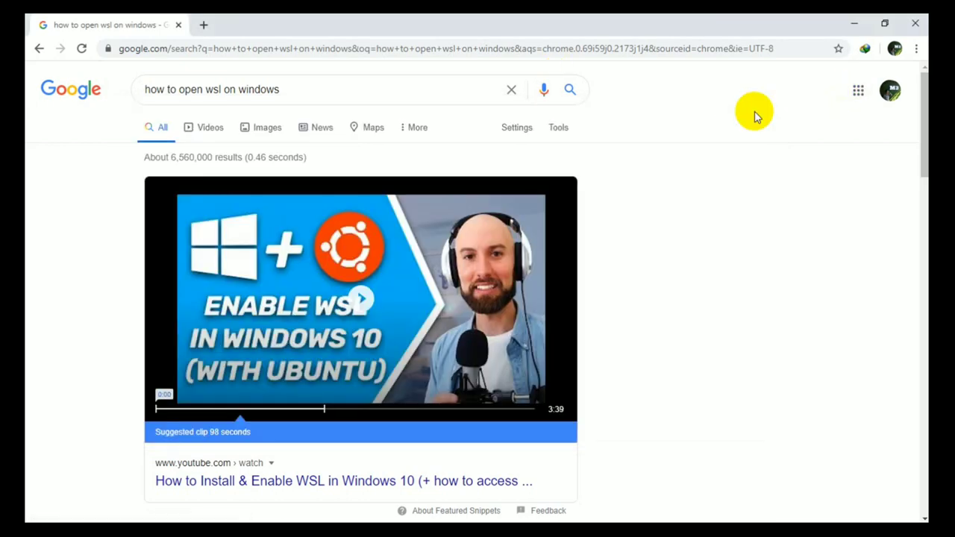
Find wsl with the Windows search and launch its terminal.
key("super")
type("wsl")
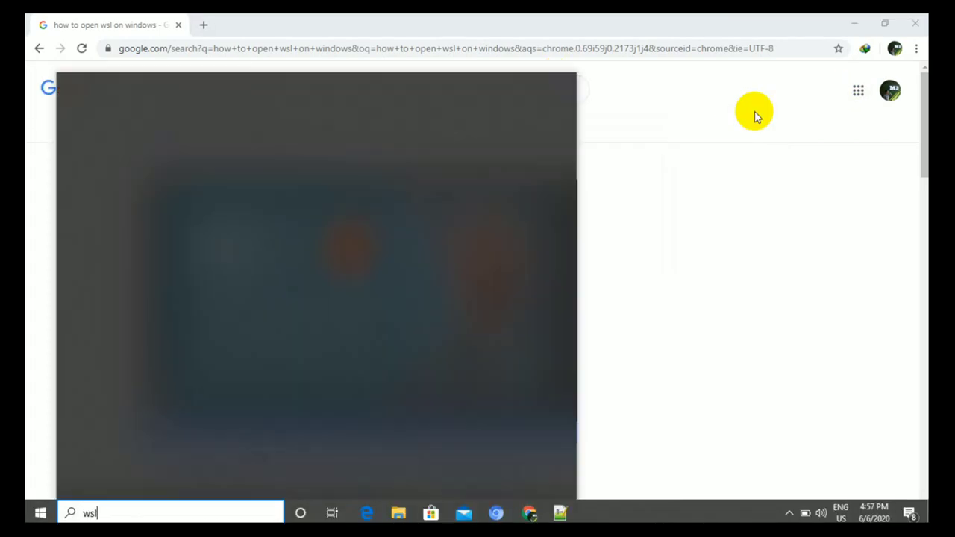
key("Return")
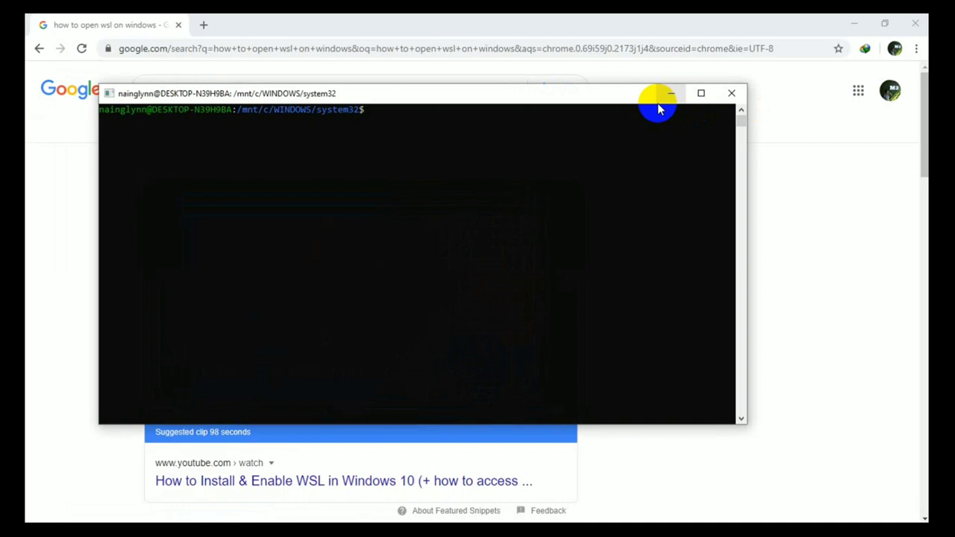
Switch to the Notepad++ notes and insert four new lines after the "adb , emmcdl , box > raw ( non-sparse )" line.
key("alt+Tab")
key("alt+Tab")
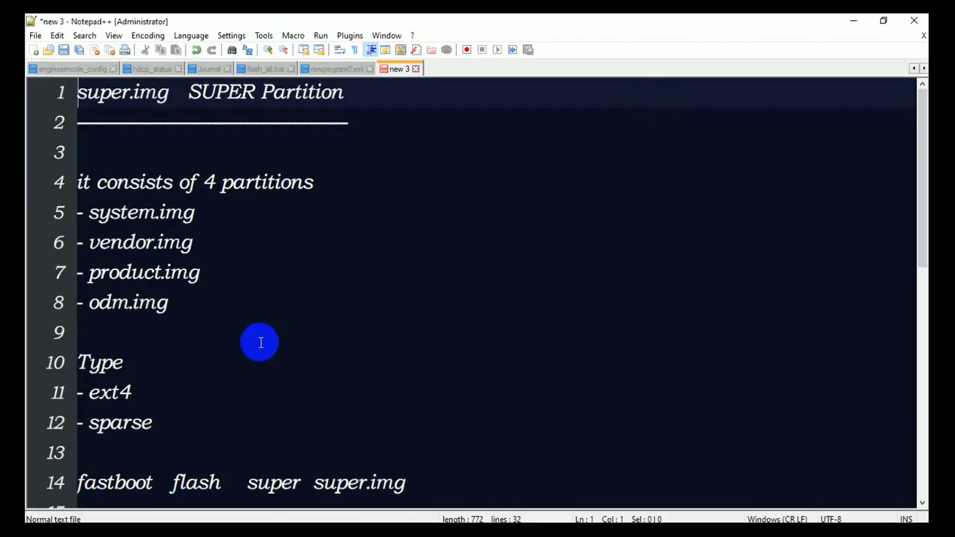
left_click(203, 361)
key("Down")
key("Down")
key("Down")
key("Down")
key("Down")
key("Down")
key("Down")
key("Down")
key("Down")
key("Down")
key("Down")
key("Down")
key("Down")
key("Down")
key("Down")
key("Down")
key("Down")
key("Down")
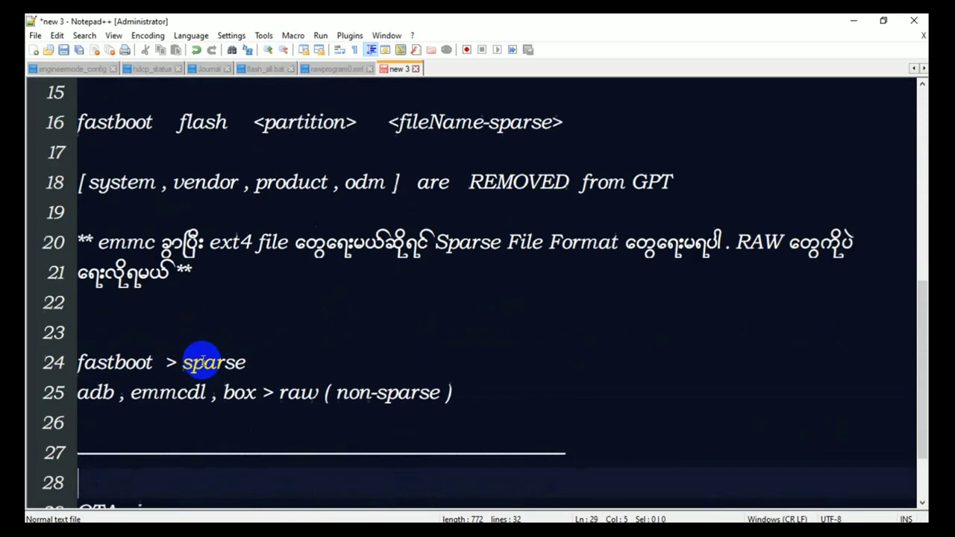
key("Up")
key("Up")
key("Up")
key("End")
key("Return")
key("Return")
key("Return")
key("Return")
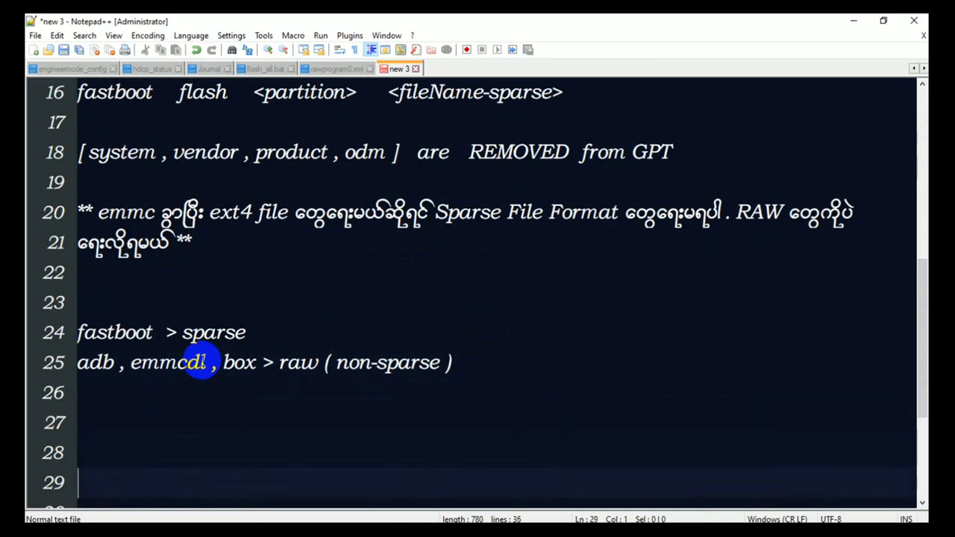
Add the heading "Extract super.img" on line 29, followed by a blank line.
type("Extract ")
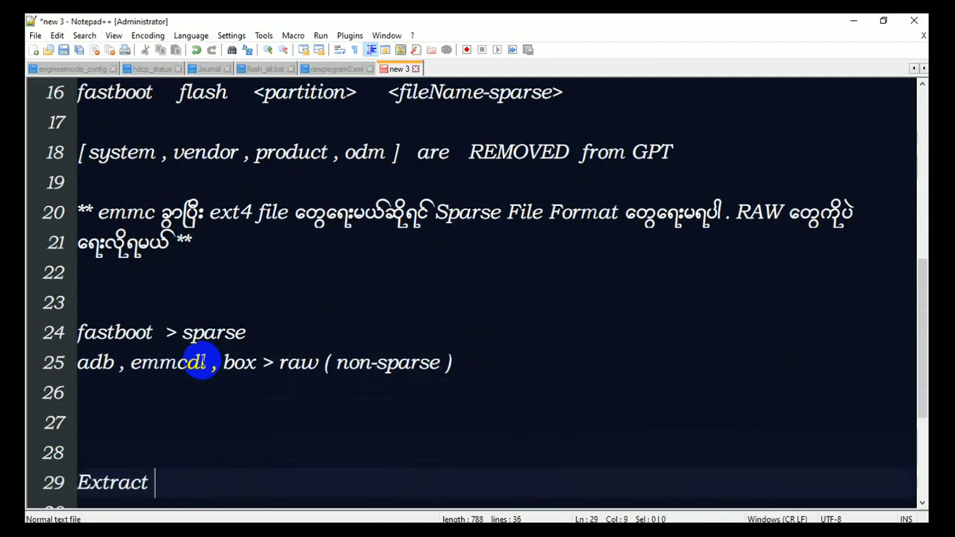
type("super.")
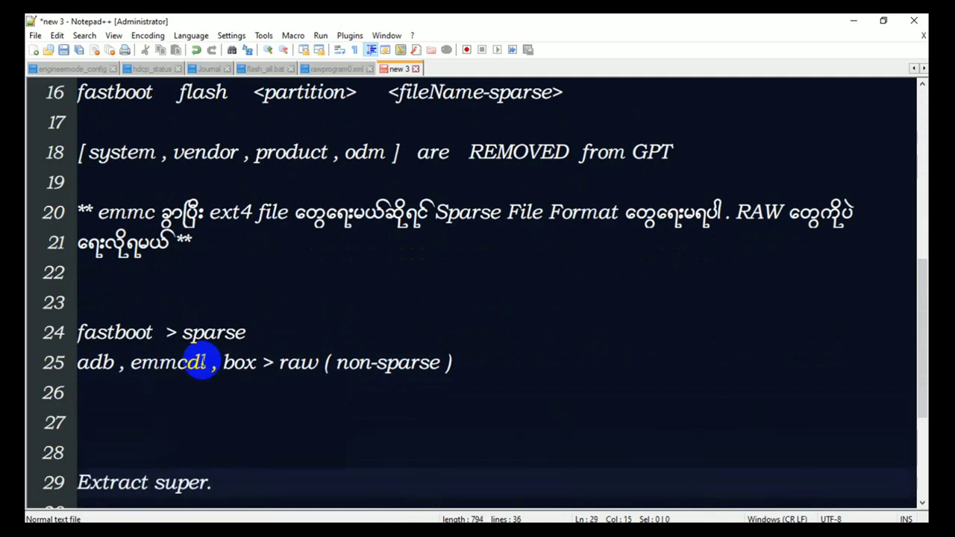
type("img")
key("Return")
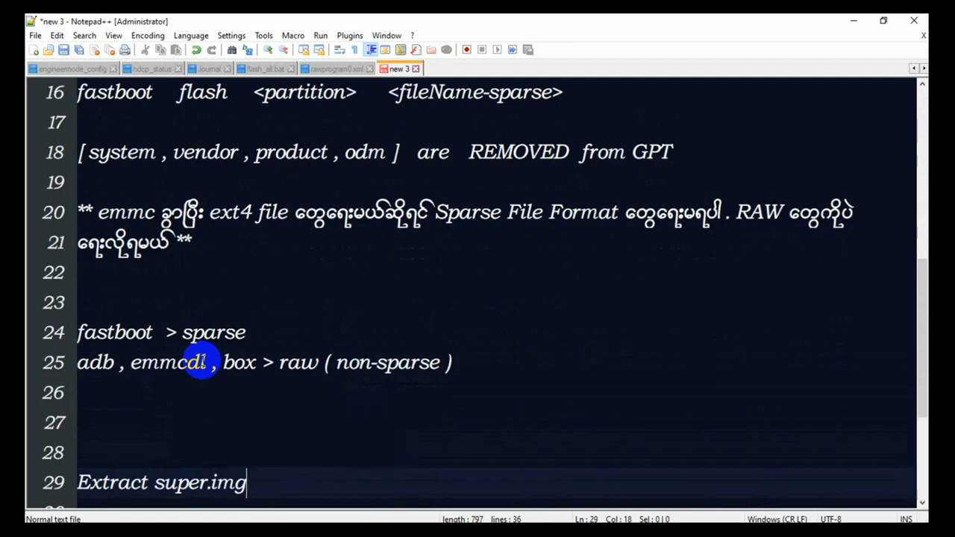
key("Return")
key("Return")
Add the list item "- wsl ( window subsystem Linux )" under the Extract super.img heading.
type("-")
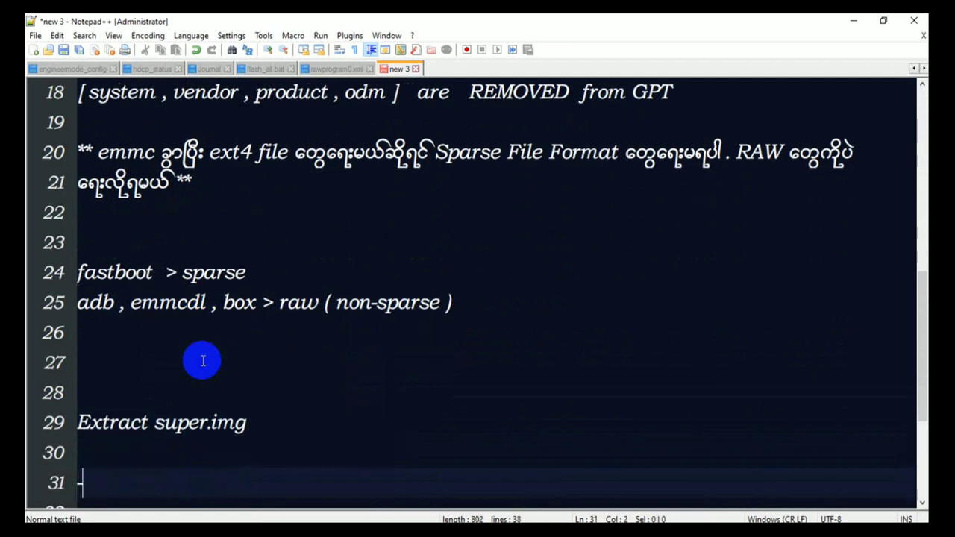
type(" wsl ( window ")
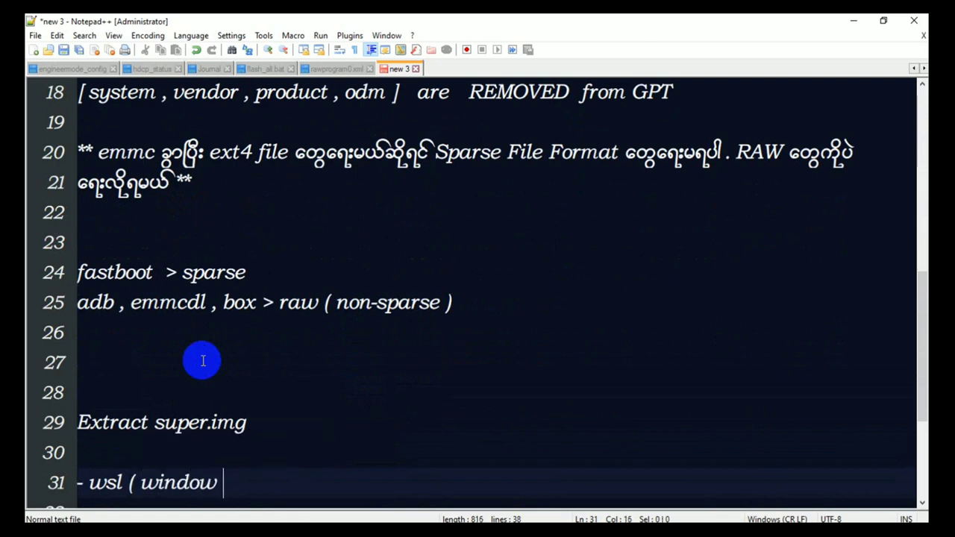
type("subsystem ")
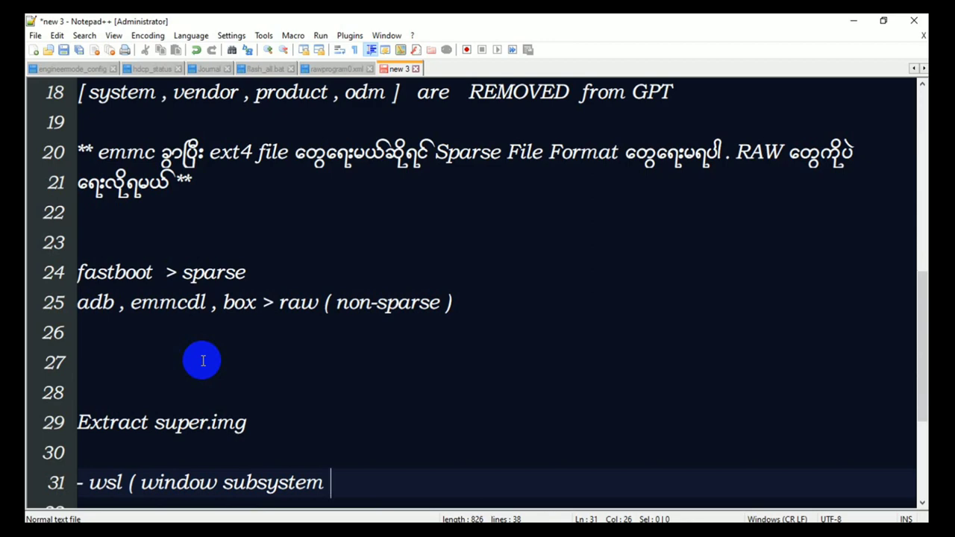
type("Linux")
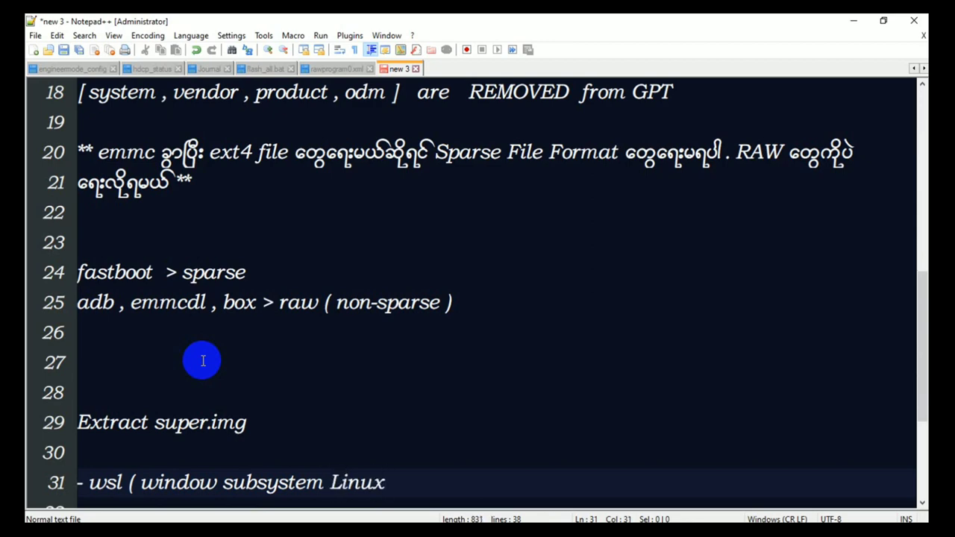
right_click(203, 361)
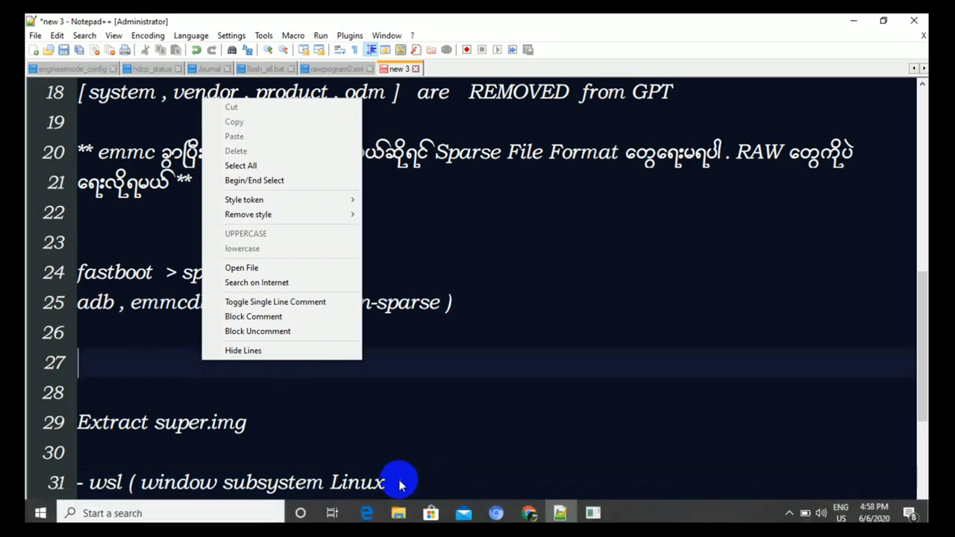
left_click(395, 482)
type(")")
key("Left")
key("Left")
key("Left")
key("Left")
key("Left")
key("Left")
key("Left")
key("Left")
key("Left")
key("Left")
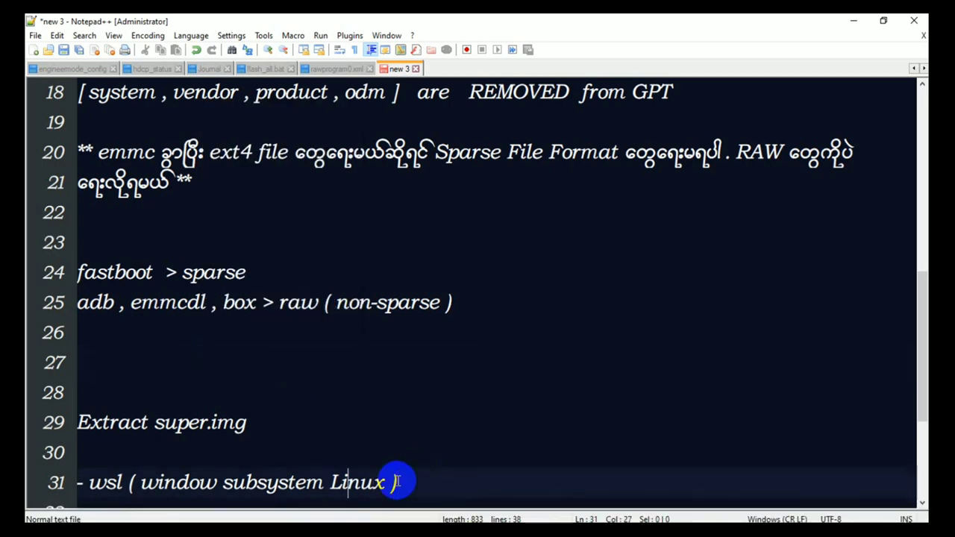
key("Right")
key("Right")
key("Right")
Add the list item "- lpunpack" on a new line below the wsl item.
left_click(395, 482)
key("Return")
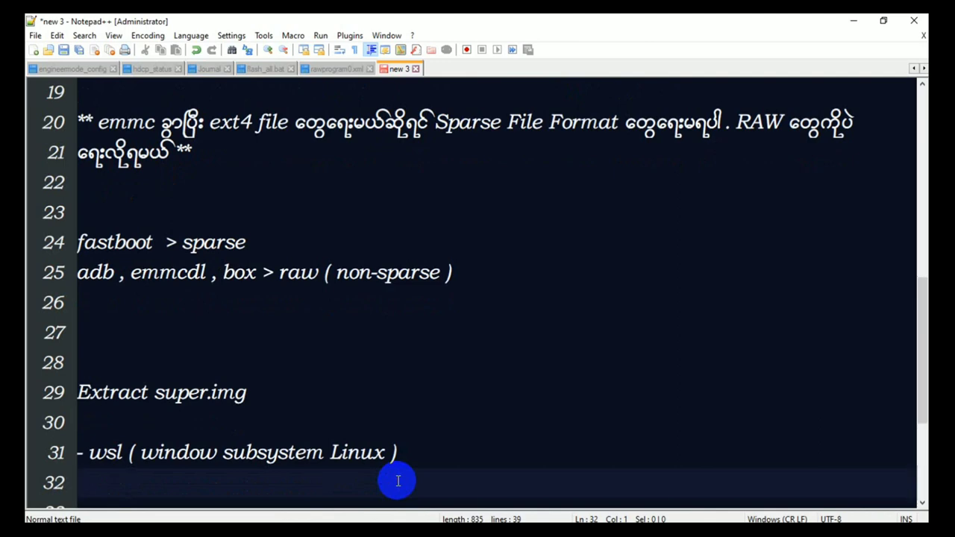
type("- lpunpack")
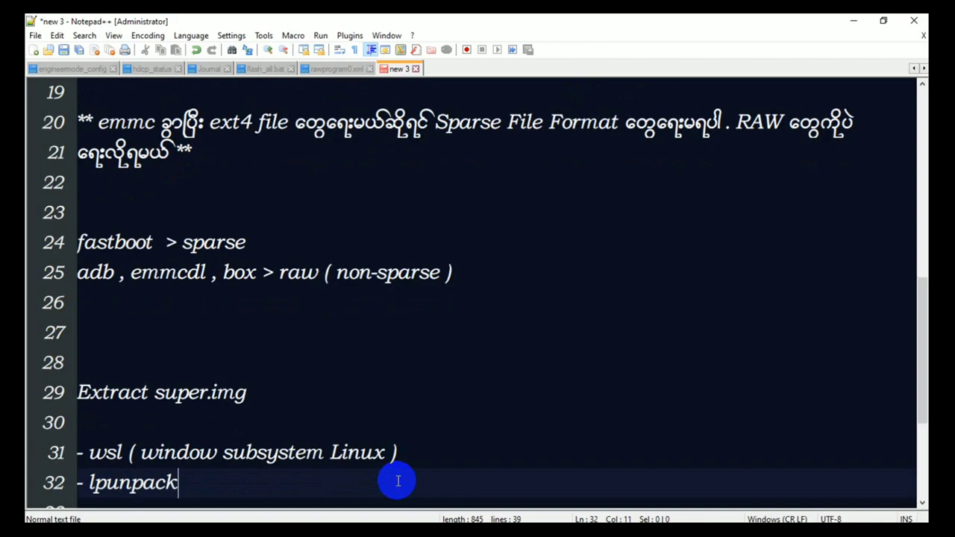
Switch to Chrome and search the web for "github lpunpack".
key("alt+Tab")
key("alt+Tab")
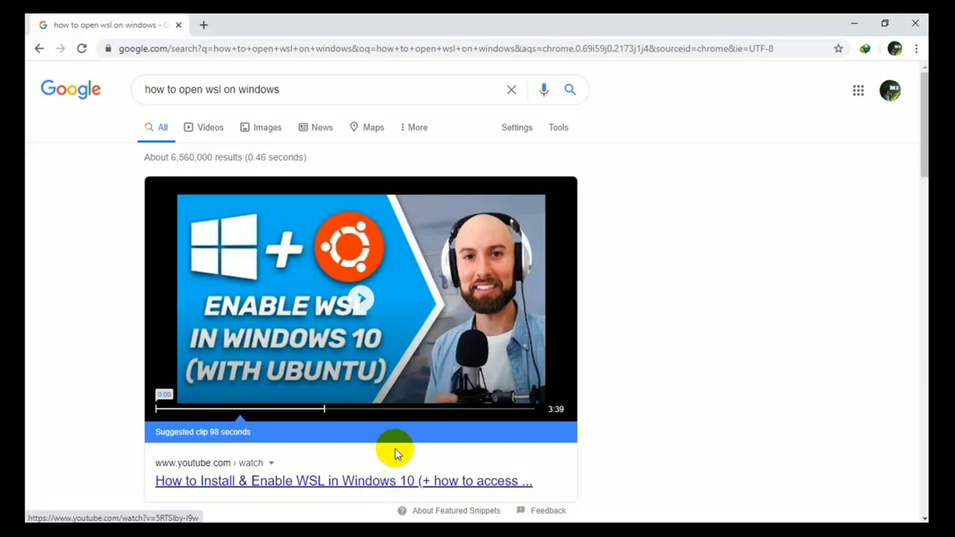
left_click(254, 49)
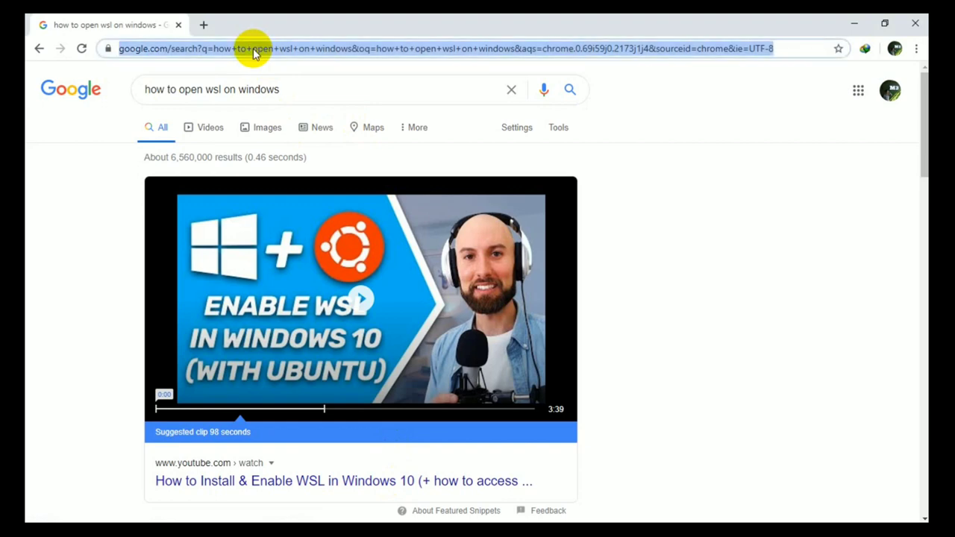
type("gitgu")
key("BackSpace")
key("BackSpace")
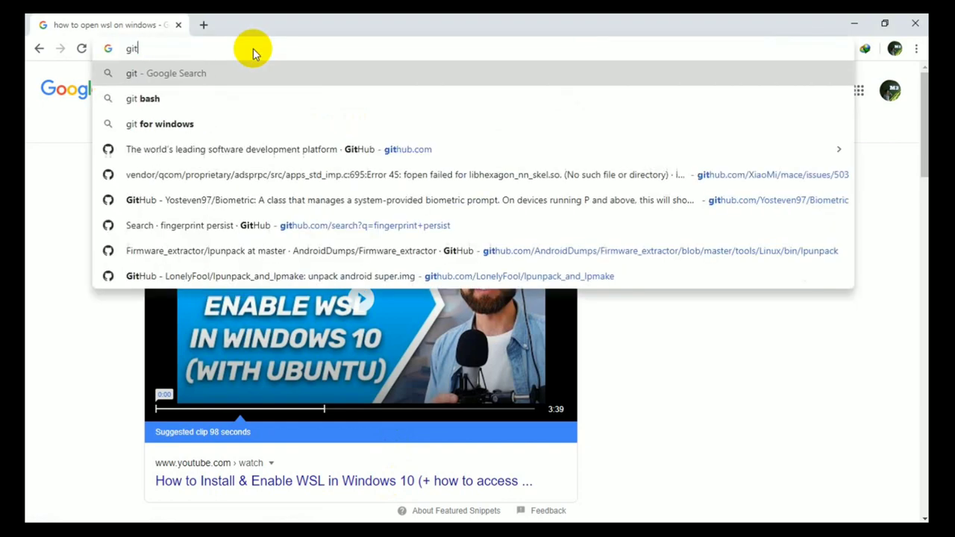
type("hub lpu")
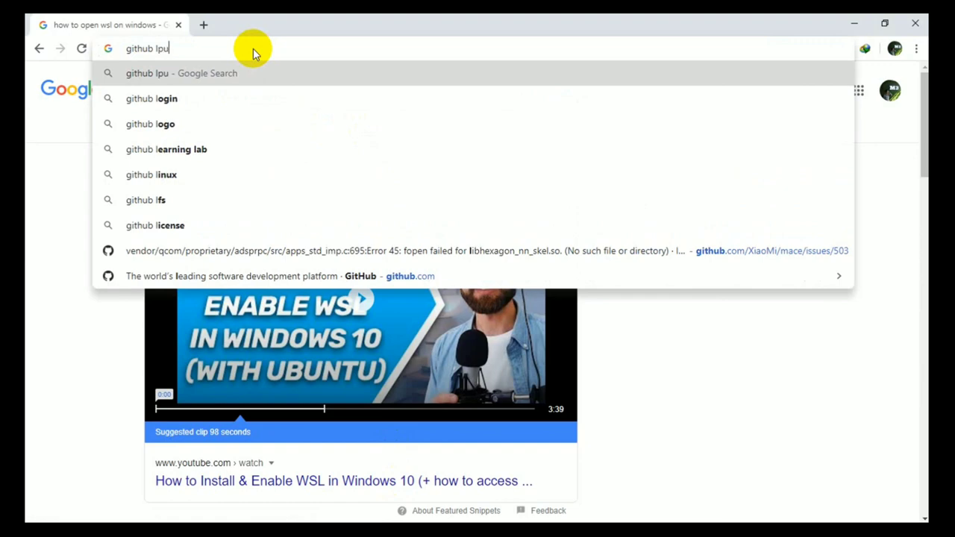
type("npack")
key("Return")
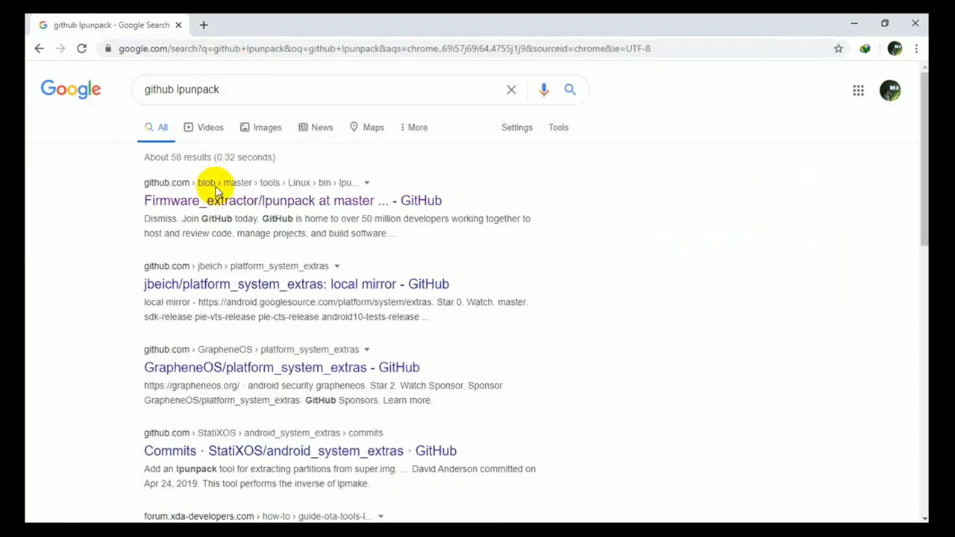
Download lpunpack from the Firmware_extractor GitHub page and show it in the Downloads folder, selecting the existing lpunpack file.
left_click(250, 202)
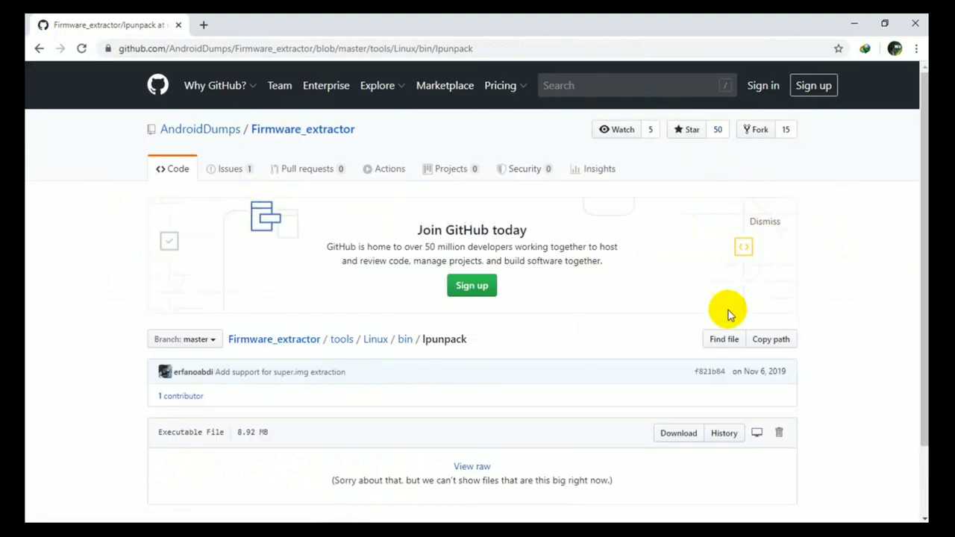
left_click(677, 436)
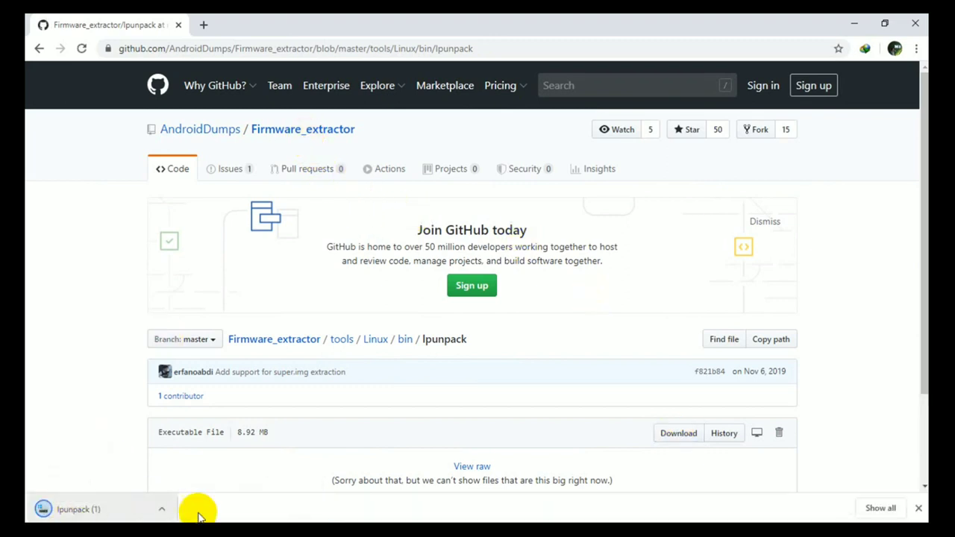
left_click(159, 509)
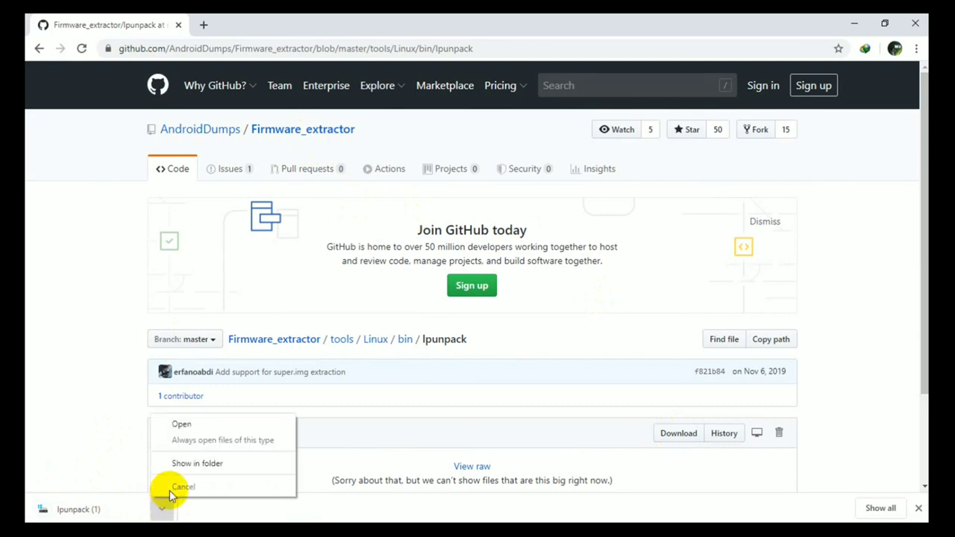
left_click(197, 463)
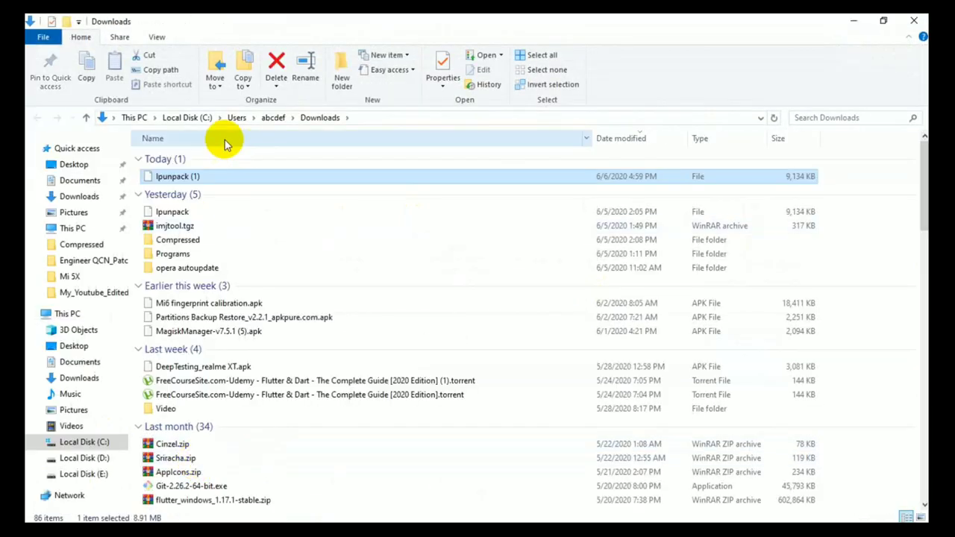
left_click(164, 213)
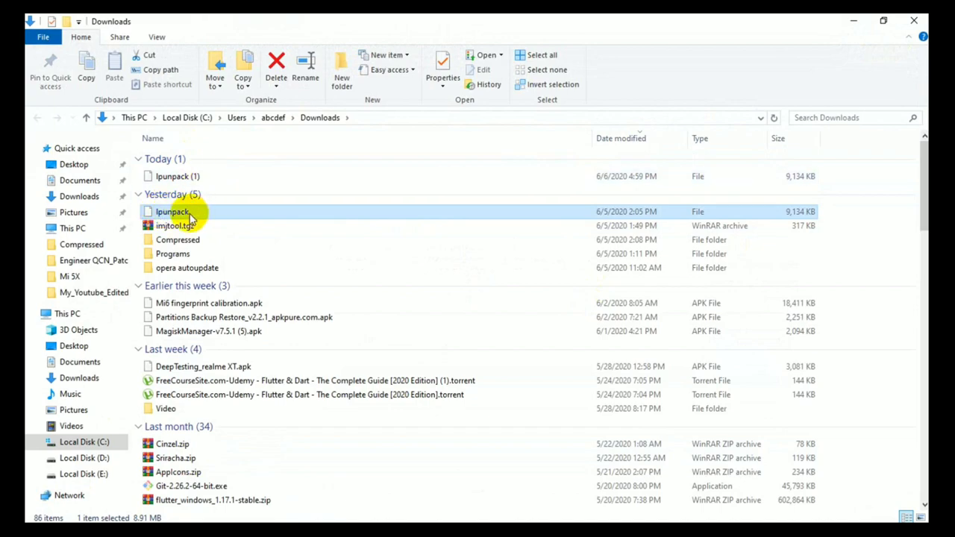
Open the New folder on the Desktop in File Explorer and select the lpunpack file stored with super.img.
key("super+d")
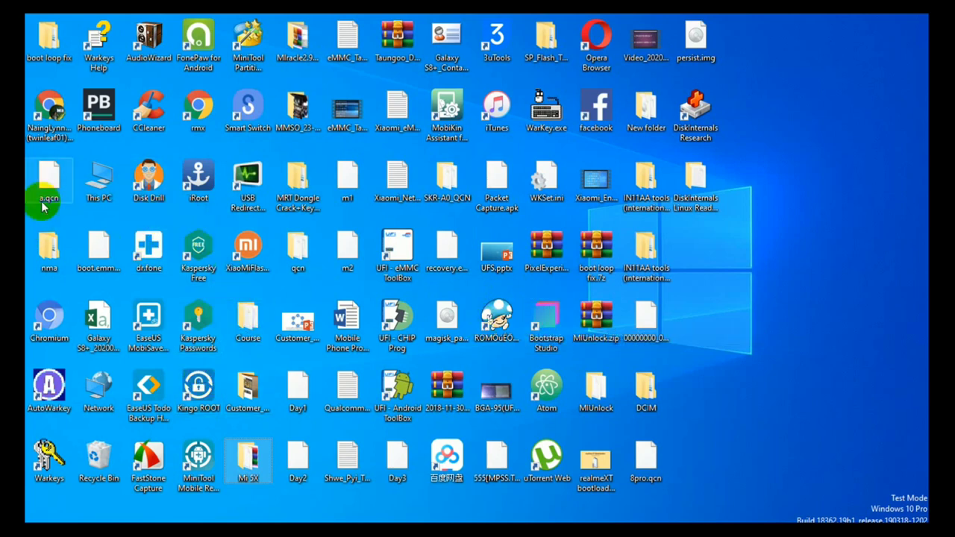
double_click(98, 182)
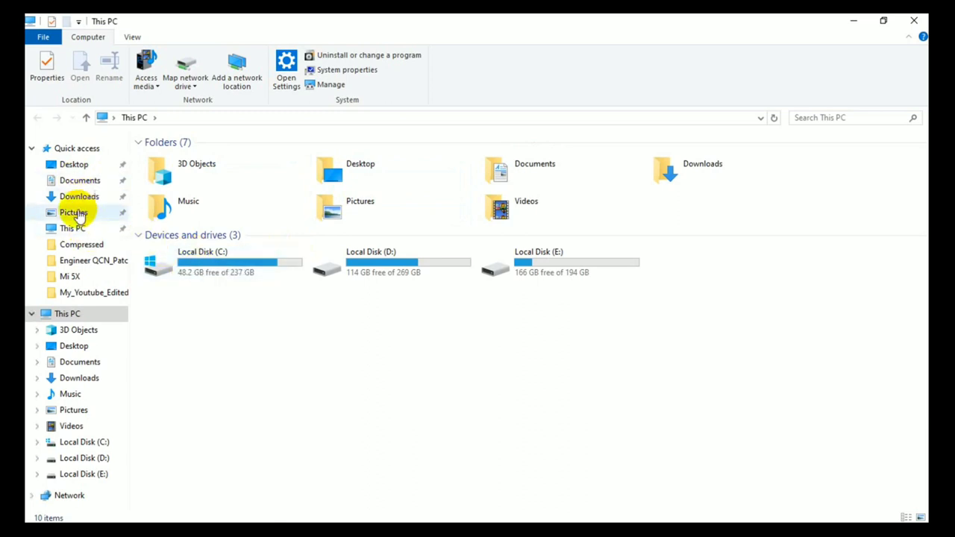
left_click(73, 166)
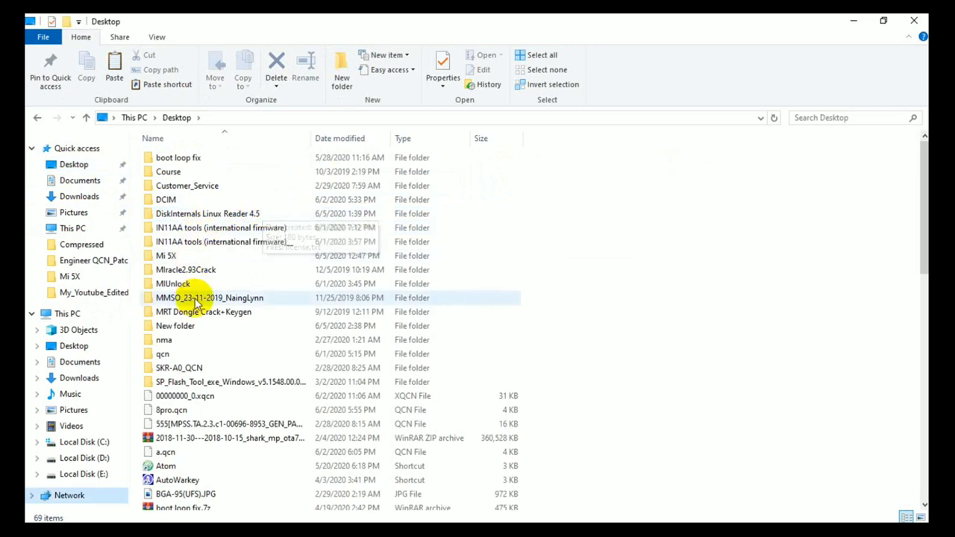
double_click(171, 329)
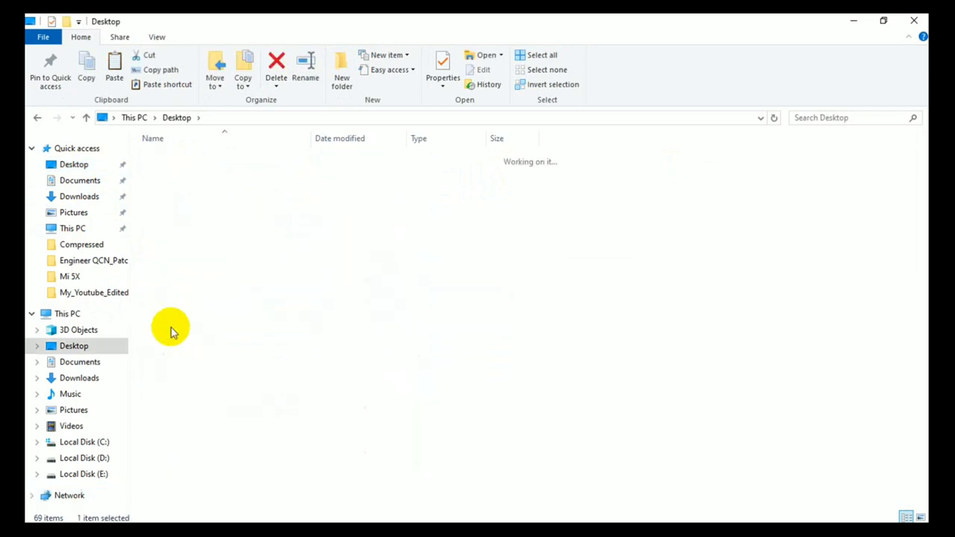
left_click(197, 158)
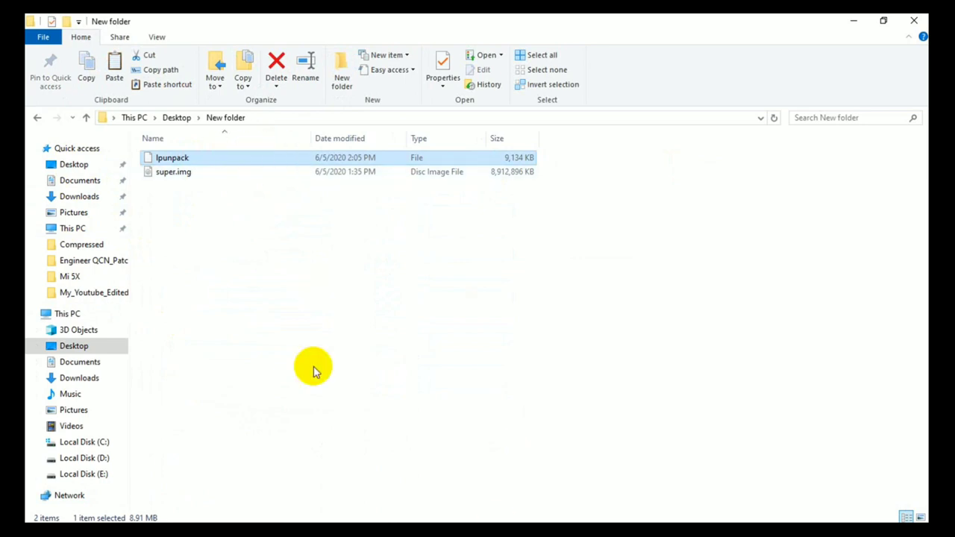
Bring the WSL terminal window to the front and move it over the folder's empty area.
mouse_move(580, 494)
left_click(585, 515)
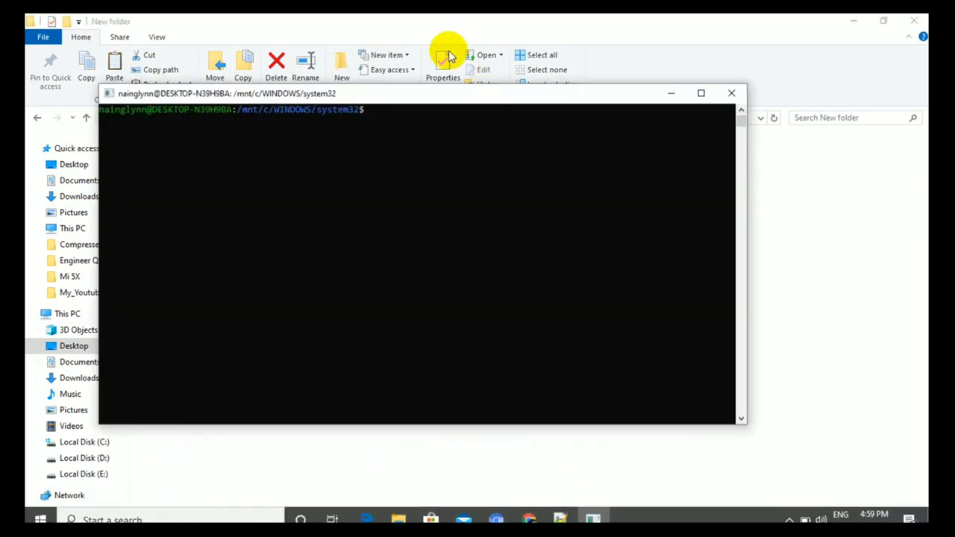
left_click_drag(384, 92, 623, 142)
Switch back to the Notepad++ notes and add two new lines after the "- lpunpack" item.
key("alt+Tab")
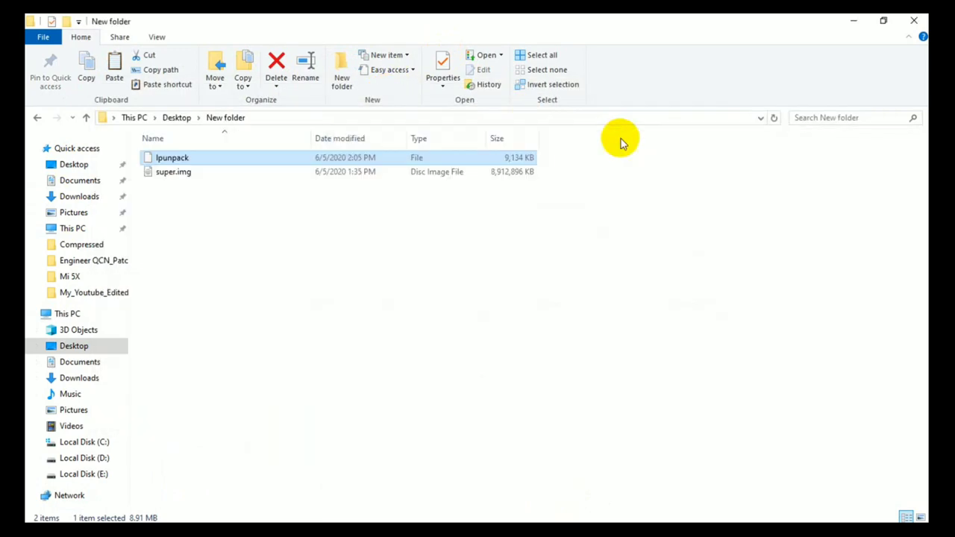
key("alt+Tab")
key("alt+Tab")
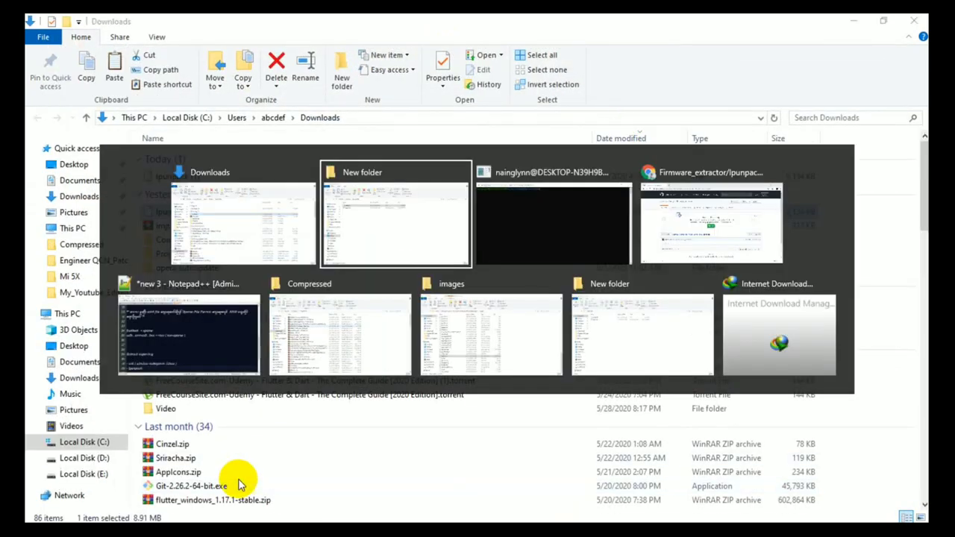
key("alt+Tab")
key("alt+Tab")
key("alt+Tab")
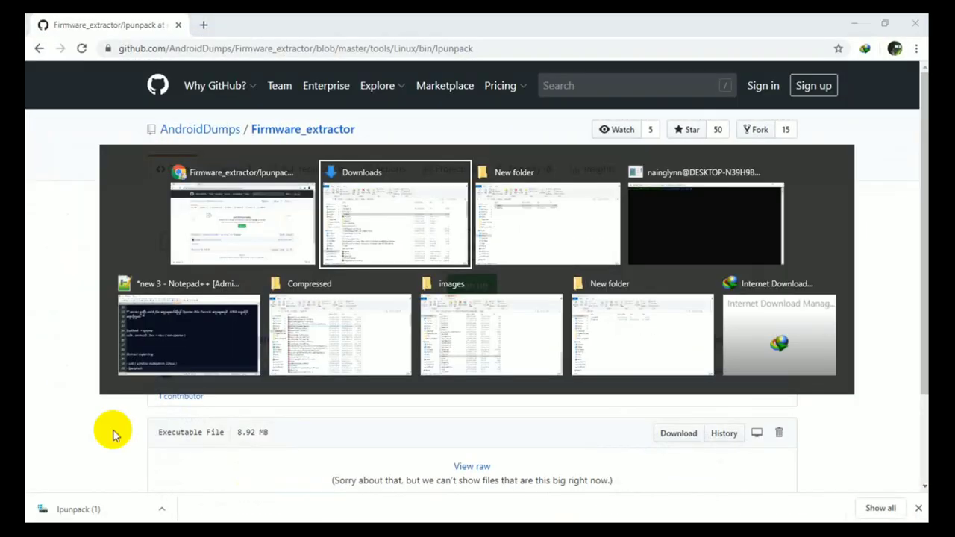
left_click(179, 356)
left_click(198, 474)
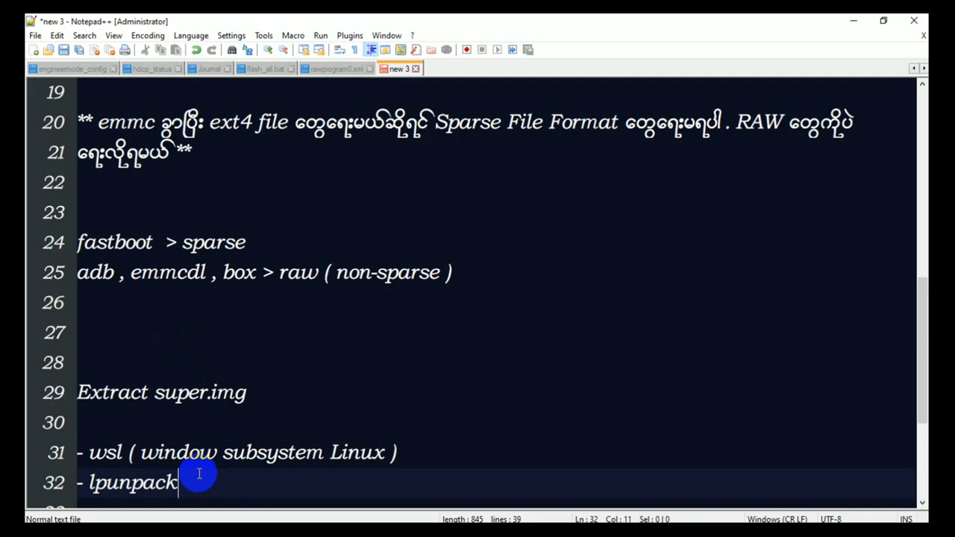
key("Return")
key("Return")
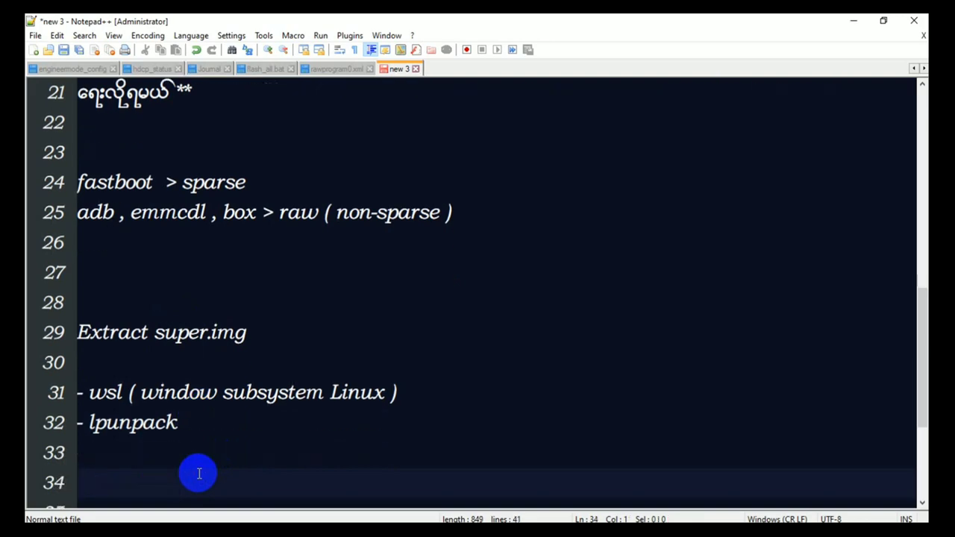
Look up wsl in the Windows search, and move the open WSL terminal window fully into view over the notes.
key("alt+Tab")
left_click(177, 307)
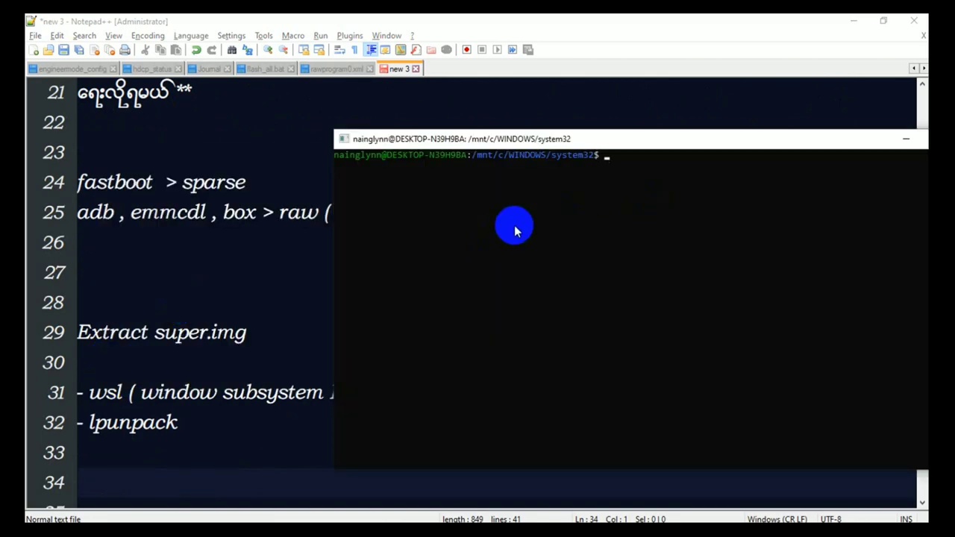
key("super")
type("wsl")
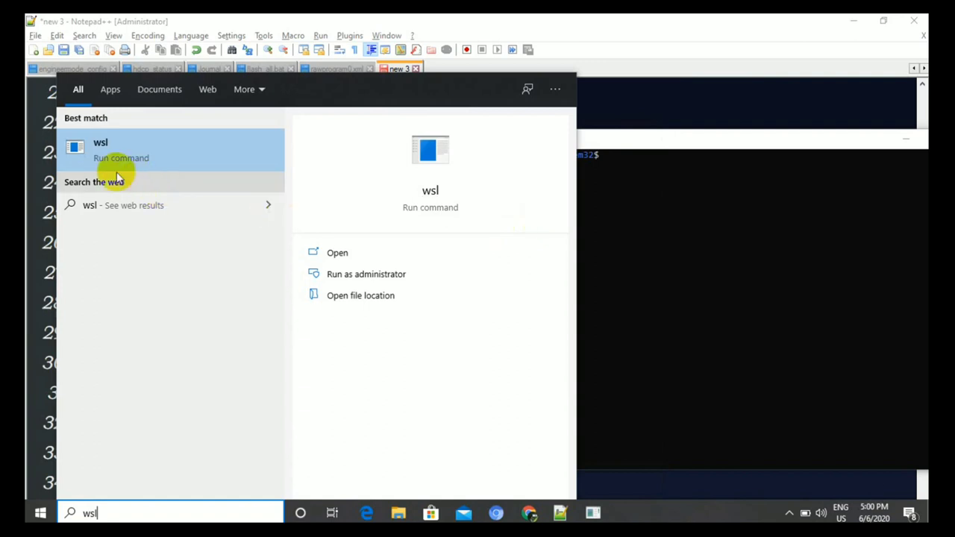
left_click(856, 223)
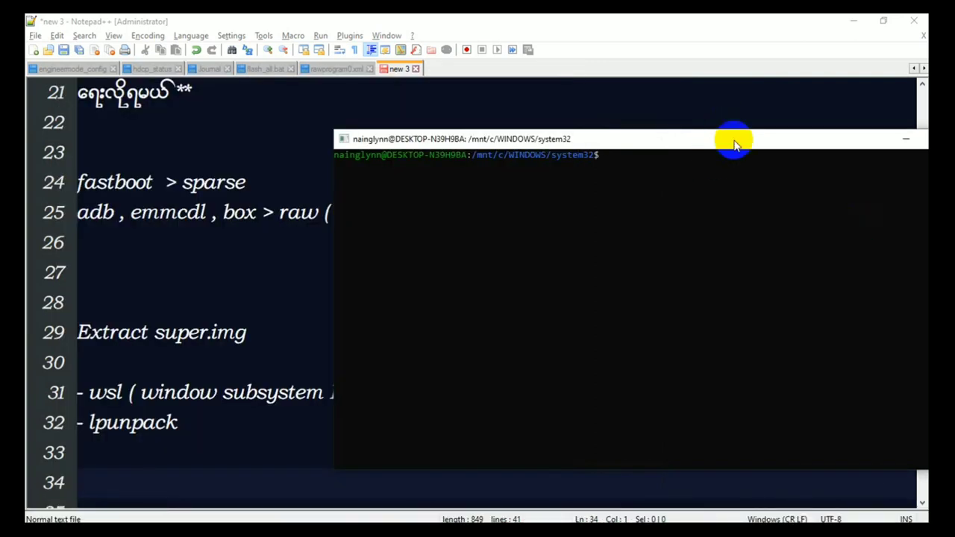
left_click_drag(734, 144, 661, 100)
Switch to the Desktop's New folder in File Explorer, check its location under This PC, and show its full path.
key("alt+Tab")
key("alt+Tab")
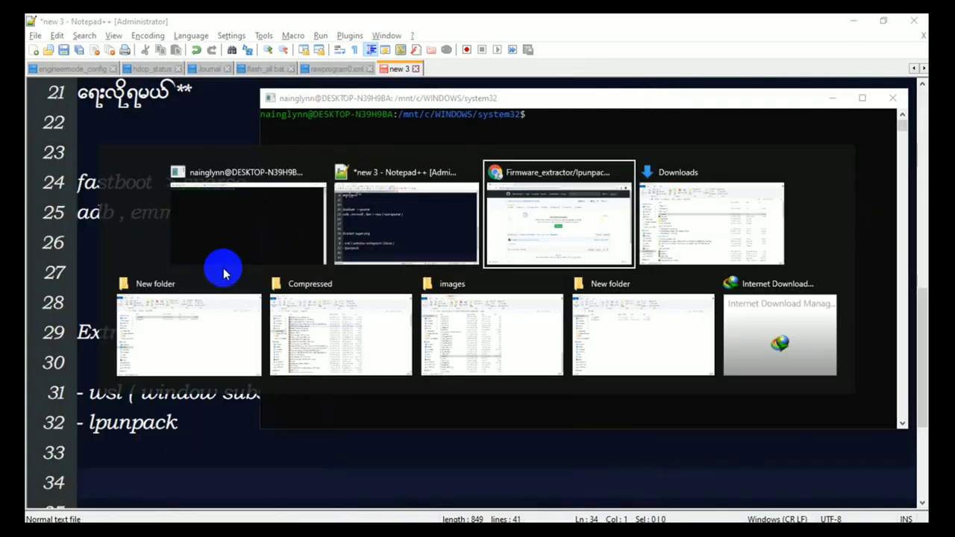
left_click(224, 331)
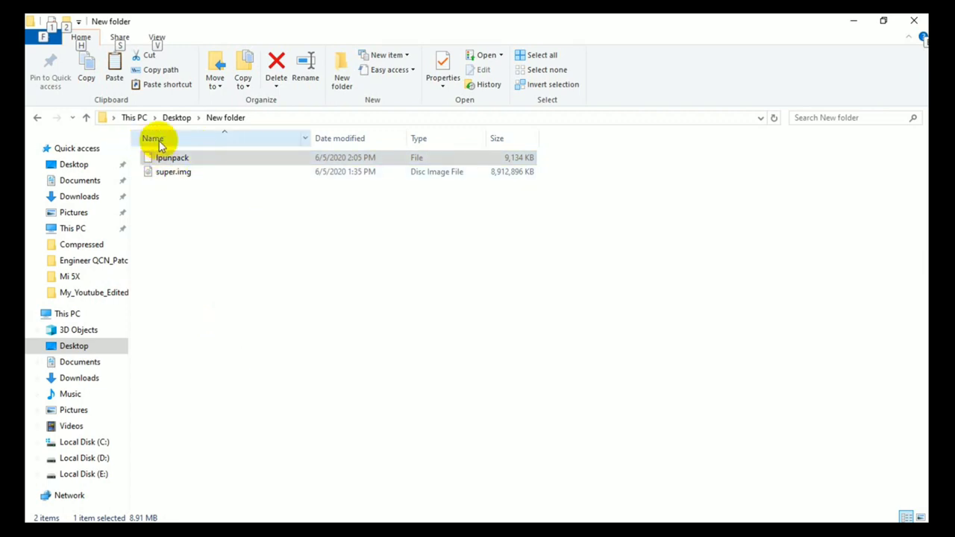
left_click(139, 118)
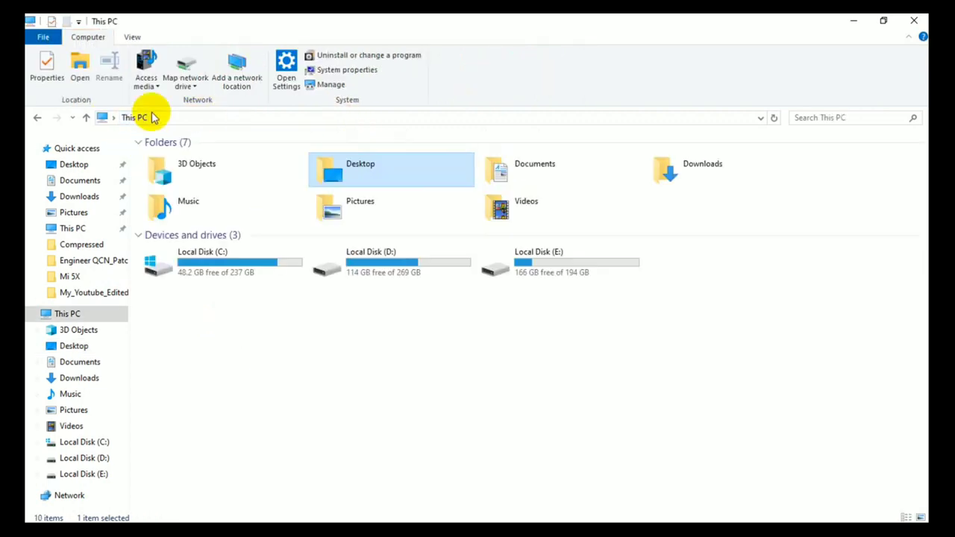
left_click(36, 117)
left_click(309, 117)
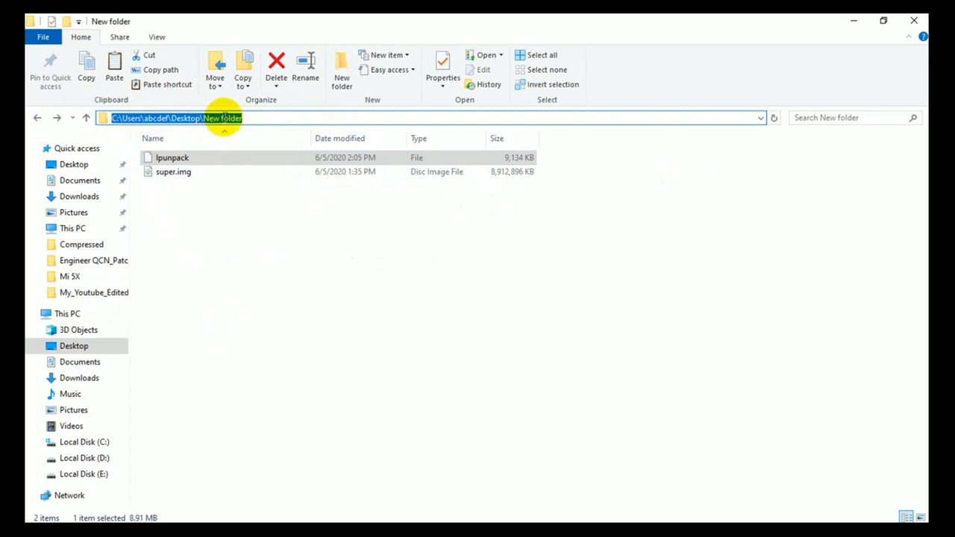
Switch back to the WSL terminal and start entering the directory change command "cd c/".
key("alt+Tab")
key("alt+Tab")
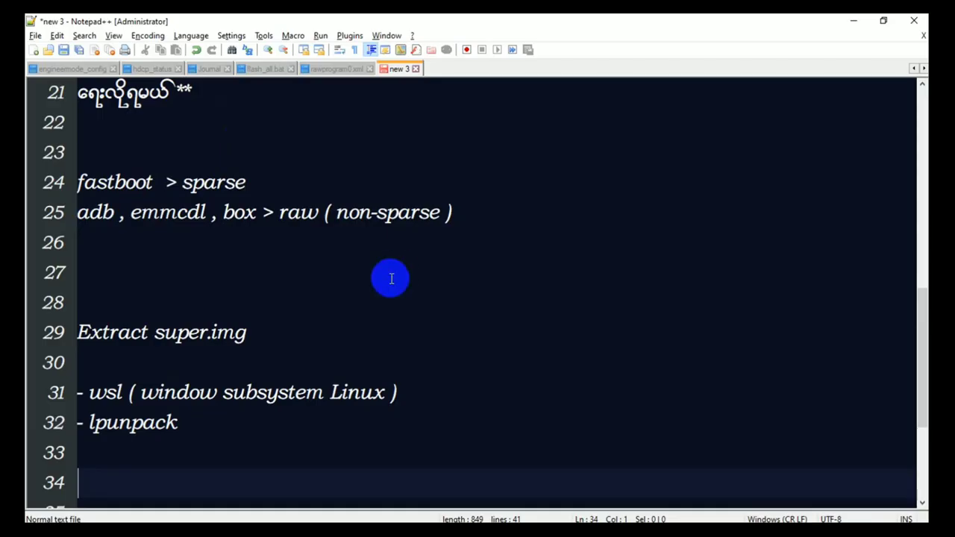
key("alt+Tab")
left_click(499, 229)
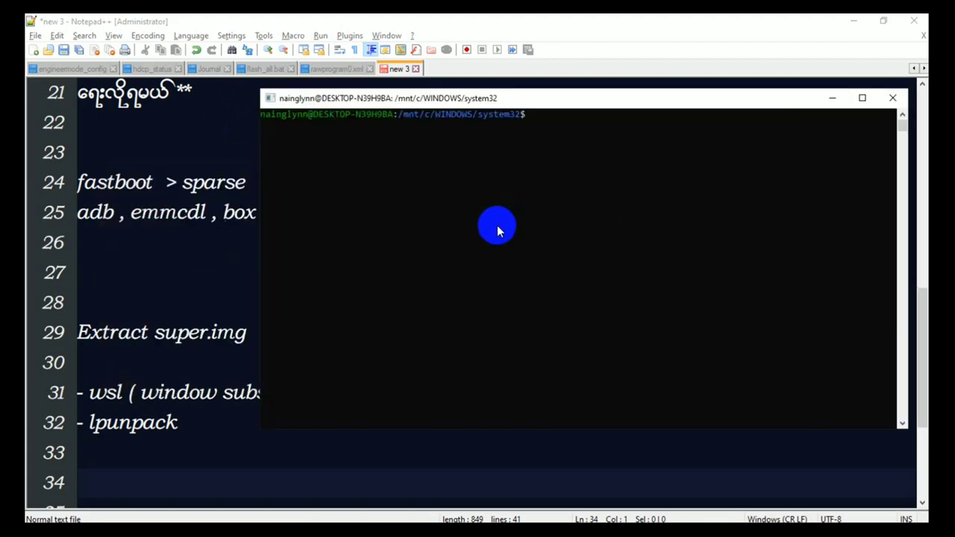
type("cd c/")
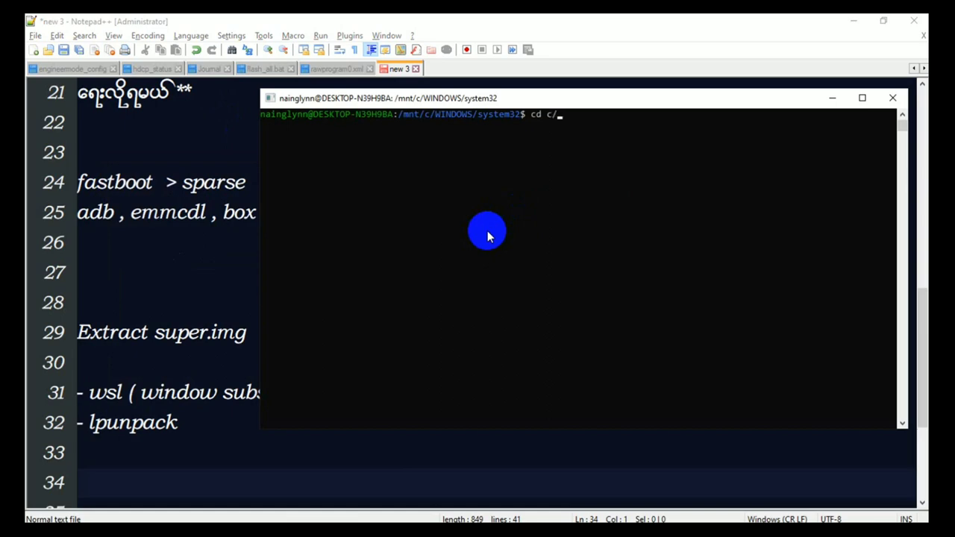
Copy the full path of the New folder containing lpunpack and super.img from File Explorer.
key("alt+Tab")
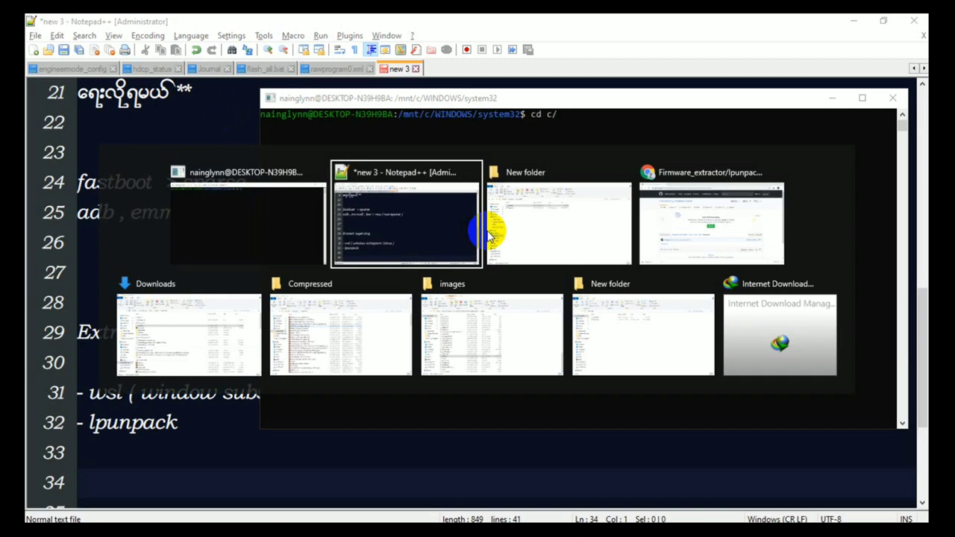
key("alt+Tab")
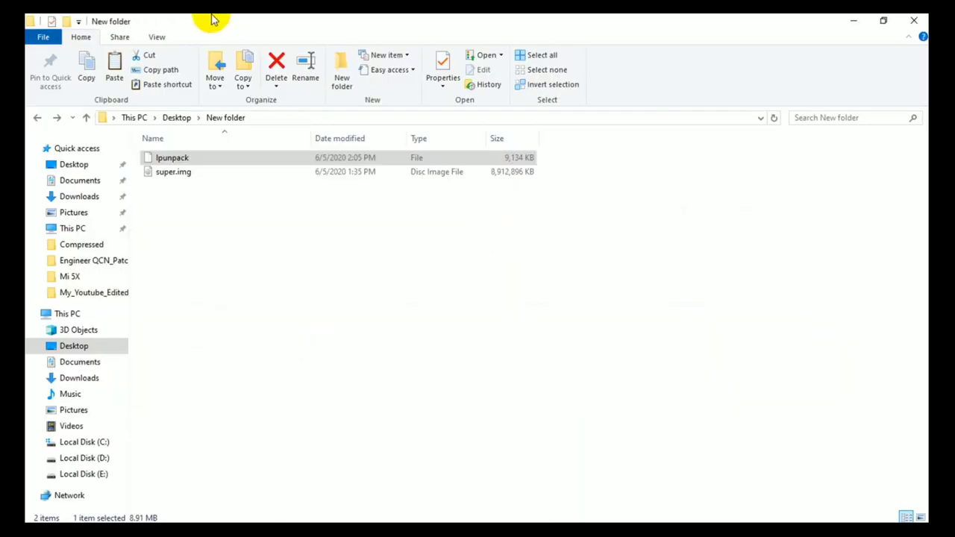
left_click(279, 120)
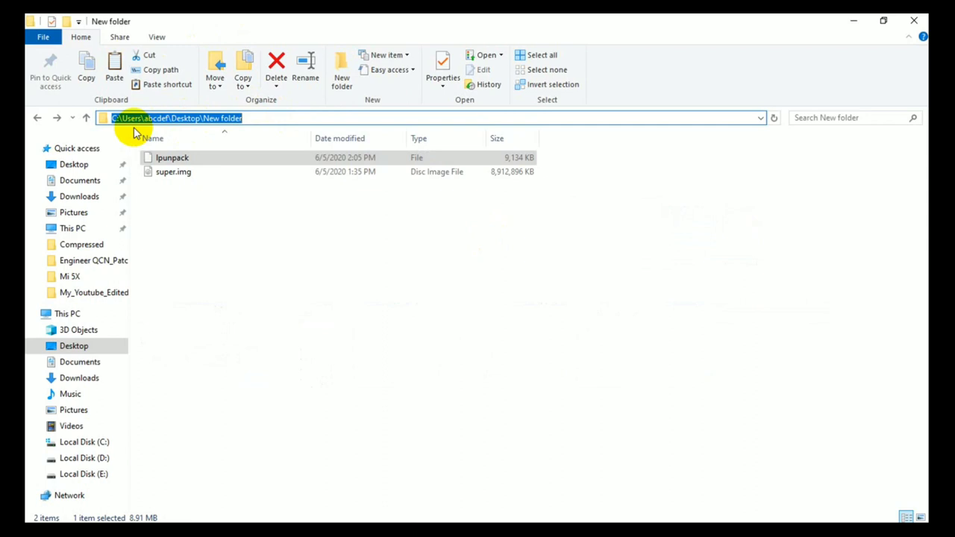
key("ctrl+c")
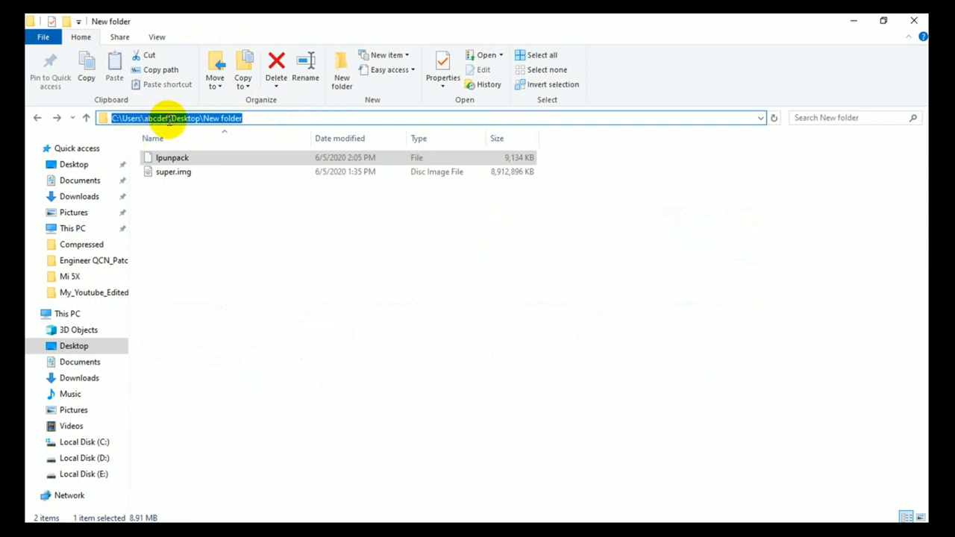
In the WSL terminal, replace c/ with the copied path and try running "cd C:\Users\abcdef\Desktop\New folder".
key("alt+Tab")
key("Tab")
key("alt+Tab")
key("Tab")
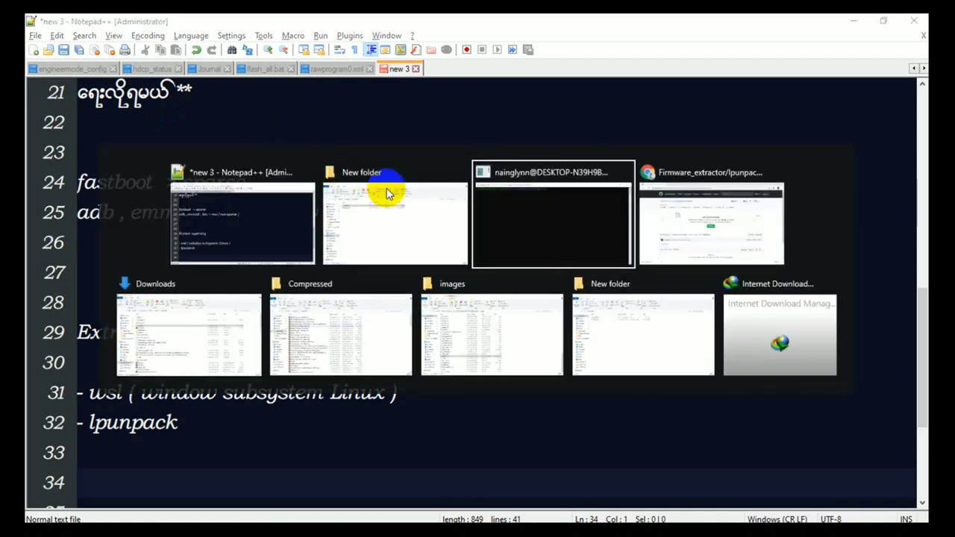
key("BackSpace")
key("BackSpace")
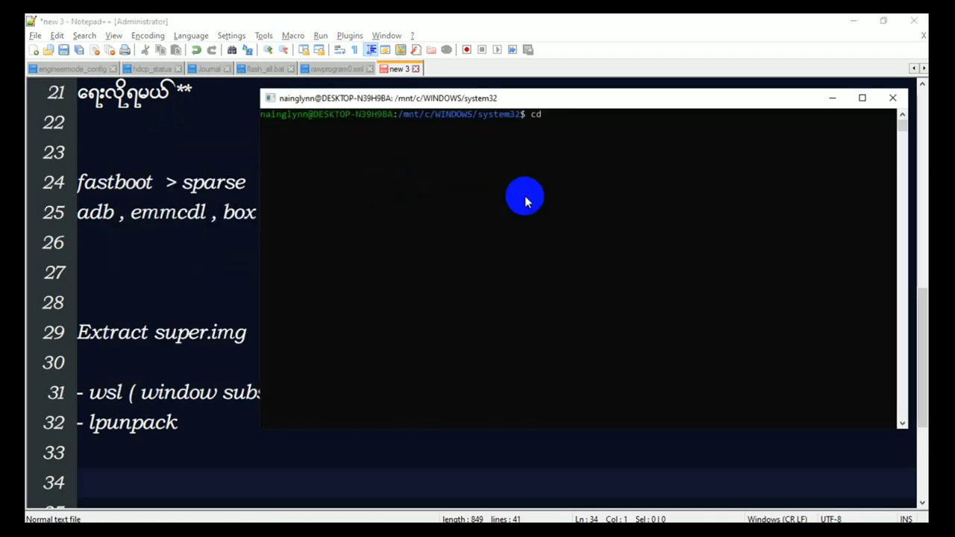
right_click(525, 197)
key("Return")
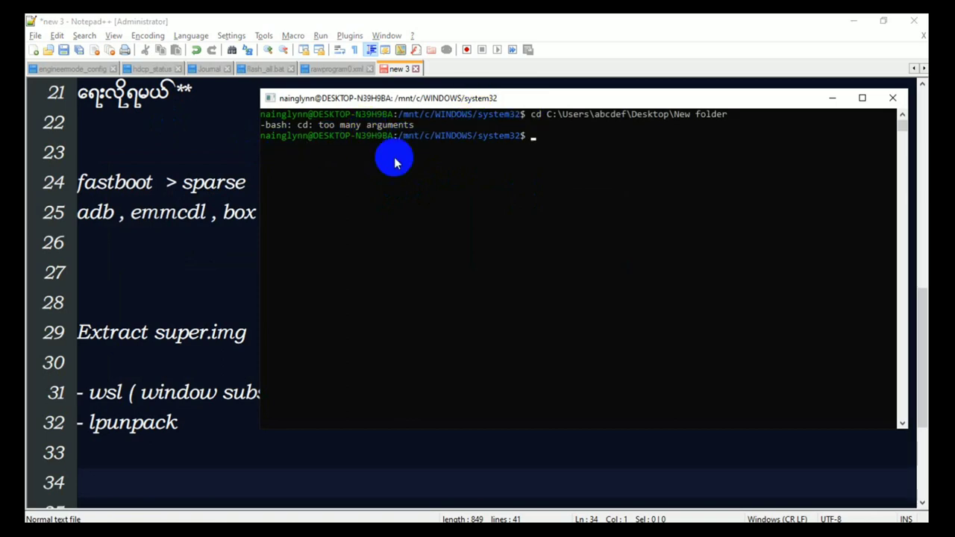
Try the same directory change with the Windows path enclosed in double quotes.
key("Up")
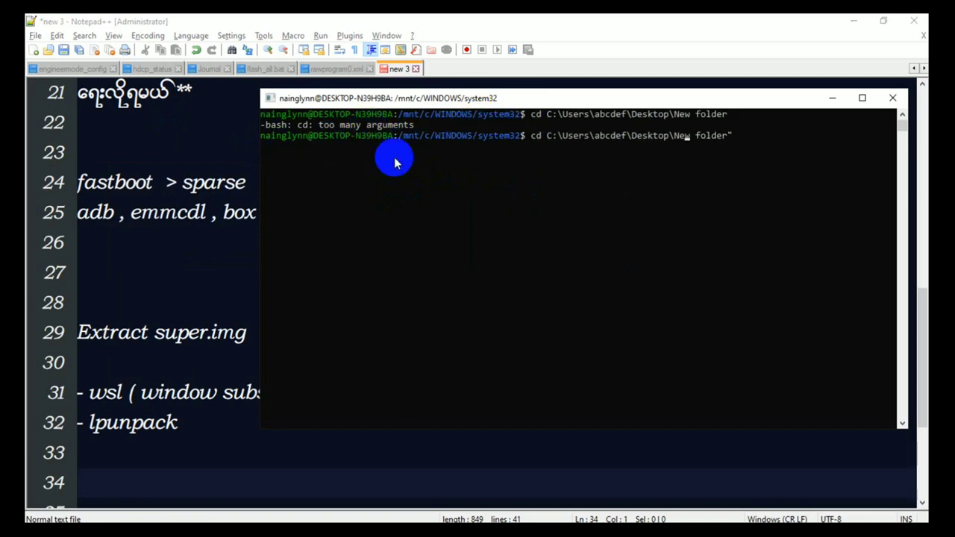
type("\"")
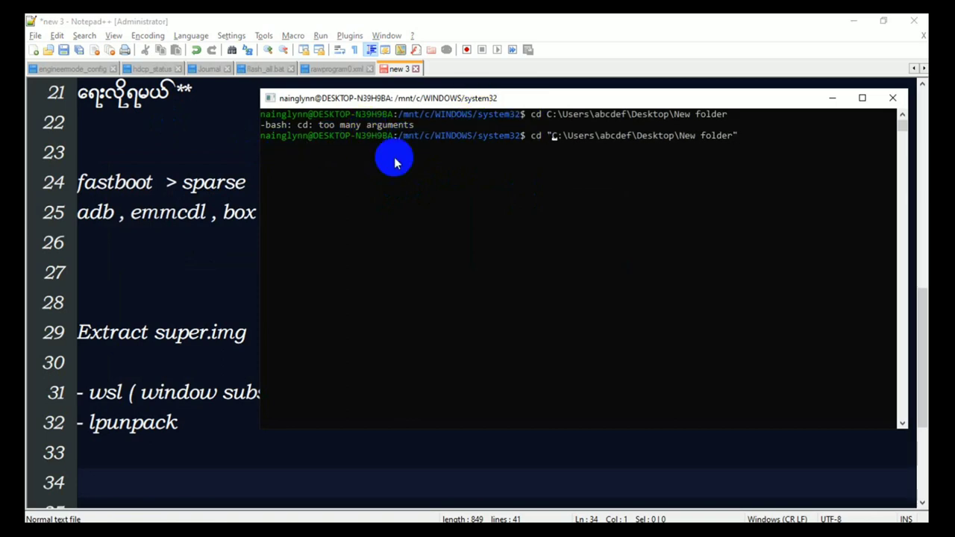
key("Return")
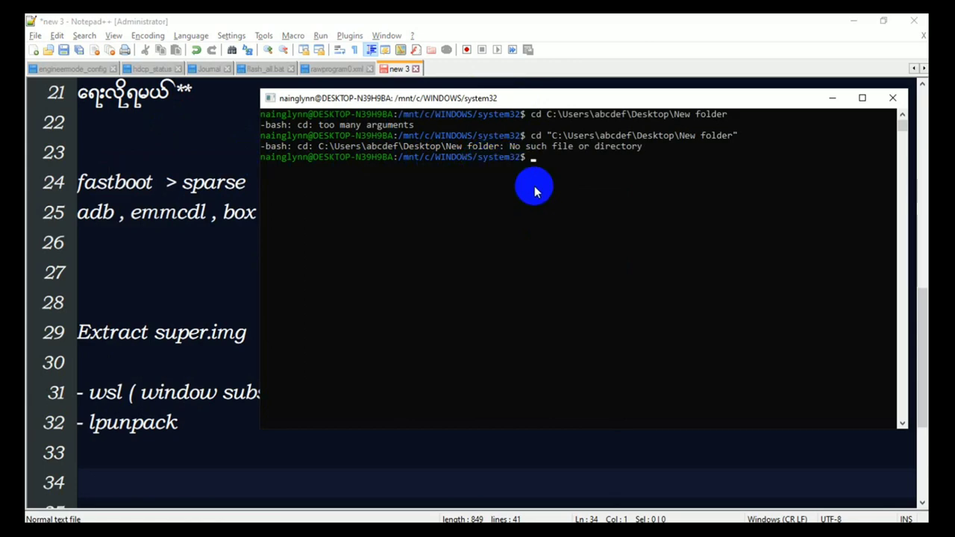
Change to the /mnt directory with "cd /mnt" and list its contents with "ls".
type("cd /mnt")
key("Return")
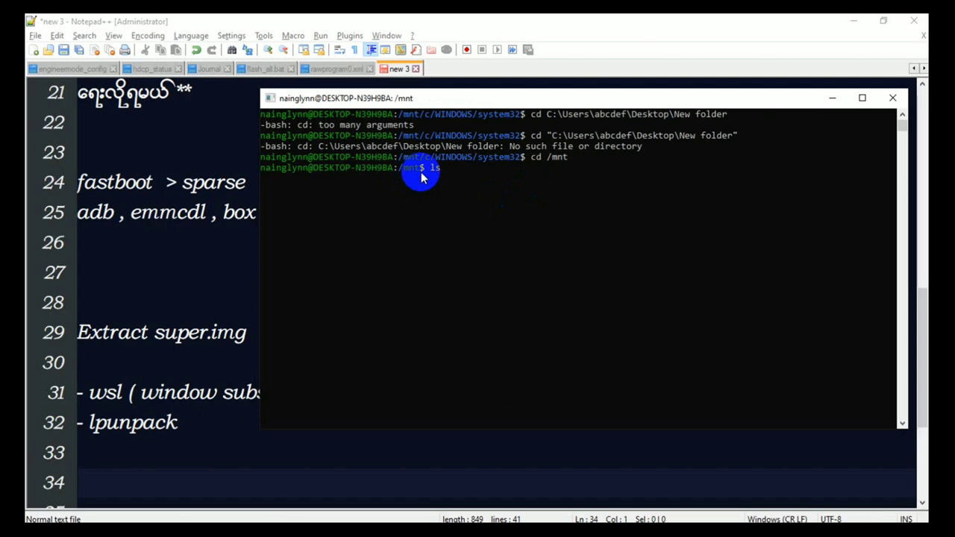
key("Return")
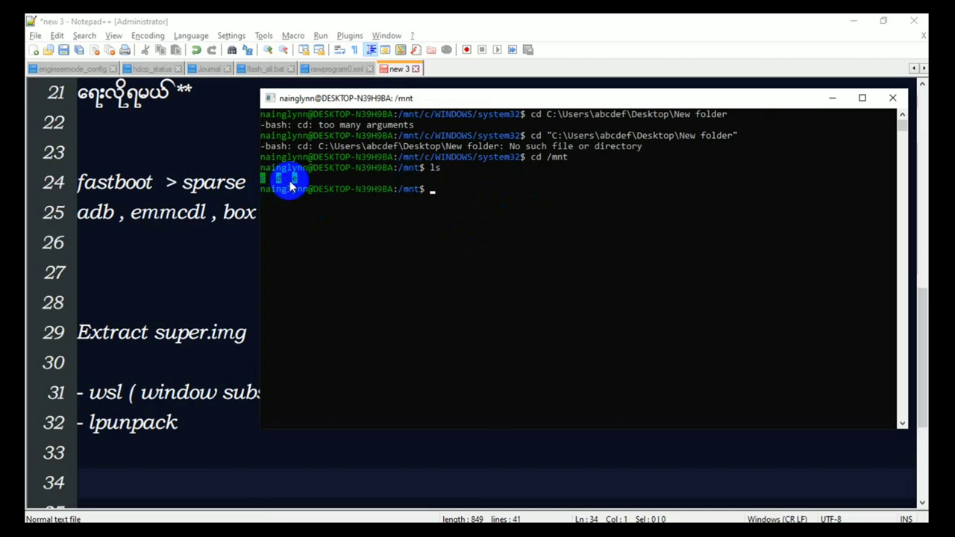
Show the C:, D: and E: drives under This PC in File Explorer to match them with the /mnt listing.
key("alt+Tab")
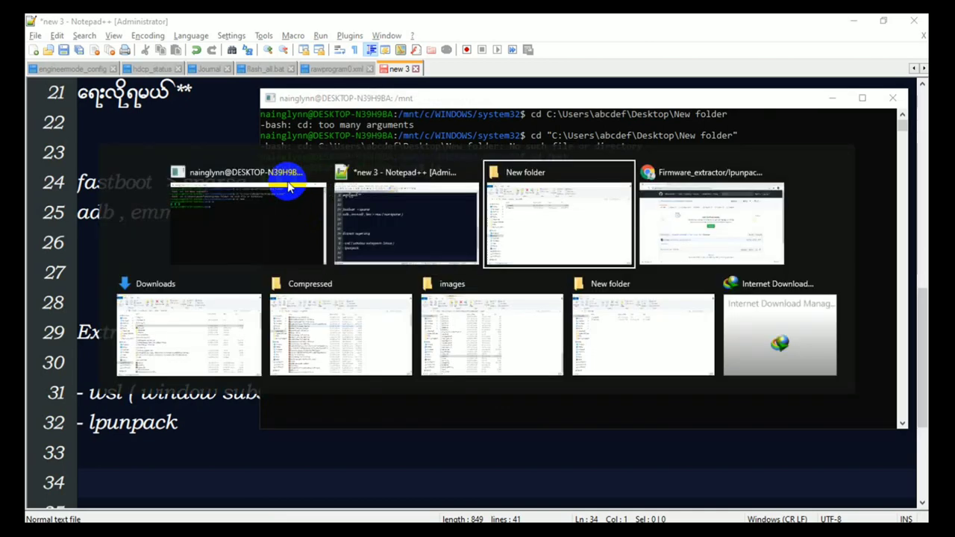
left_click(74, 315)
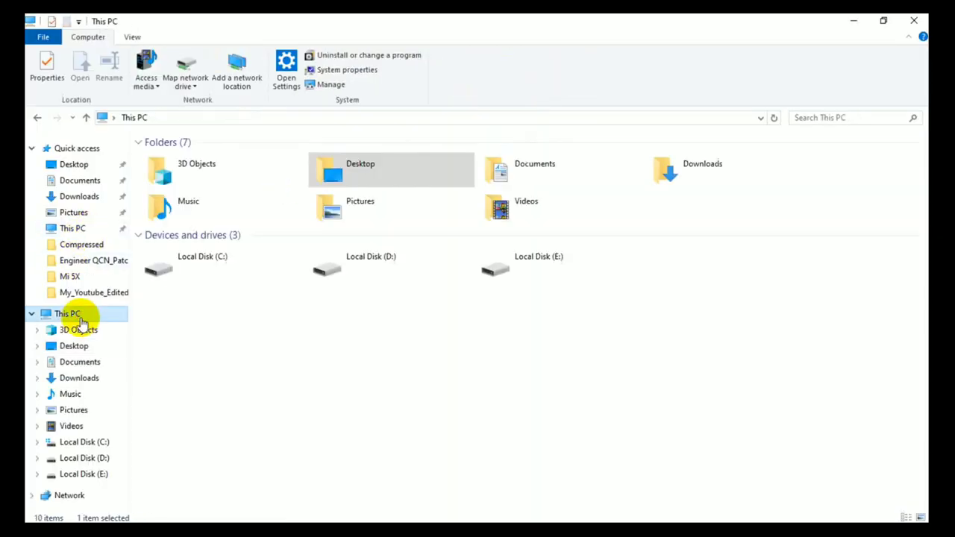
left_click(224, 255)
left_click(365, 254)
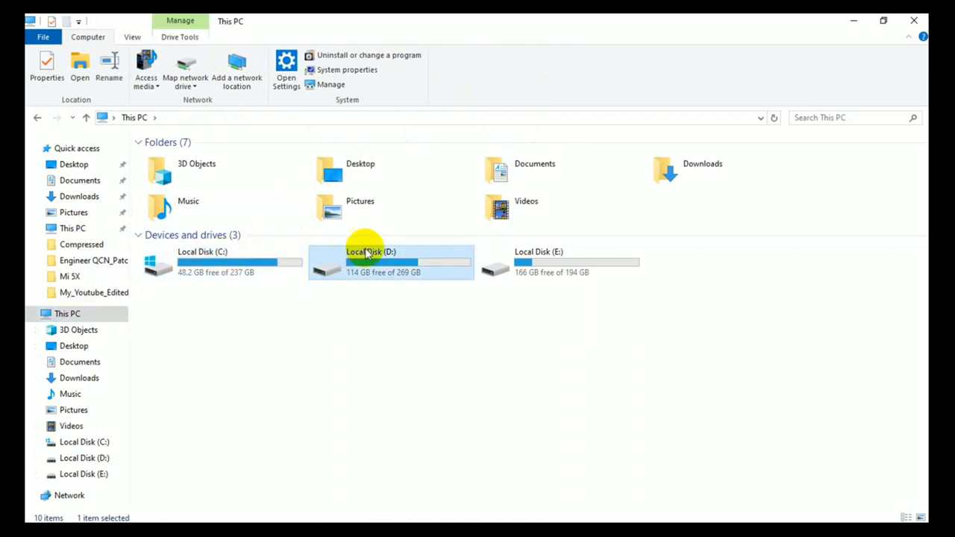
left_click(565, 256)
left_click(206, 259)
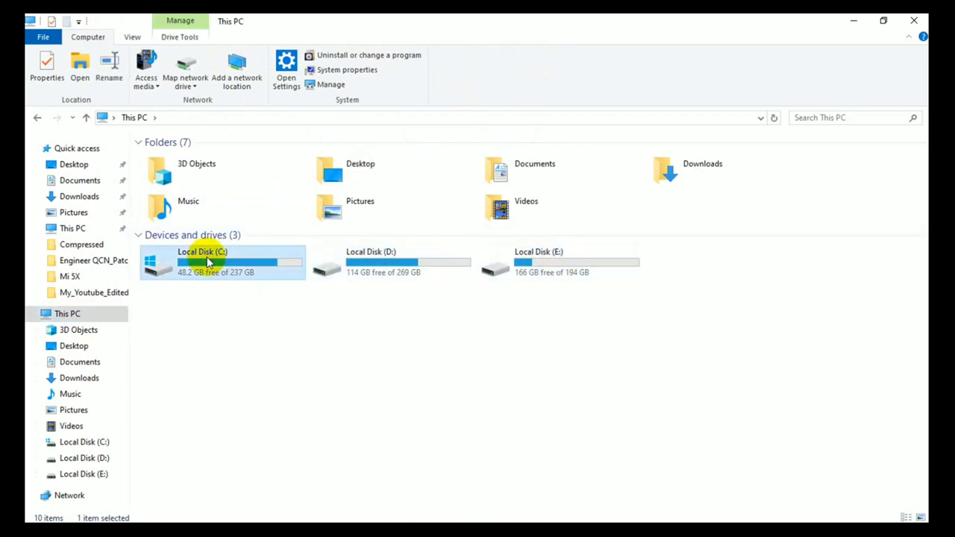
Return to the WSL terminal, enter the C drive with "cd c/", and list its contents with "ls".
key("alt+Tab")
key("alt+Tab")
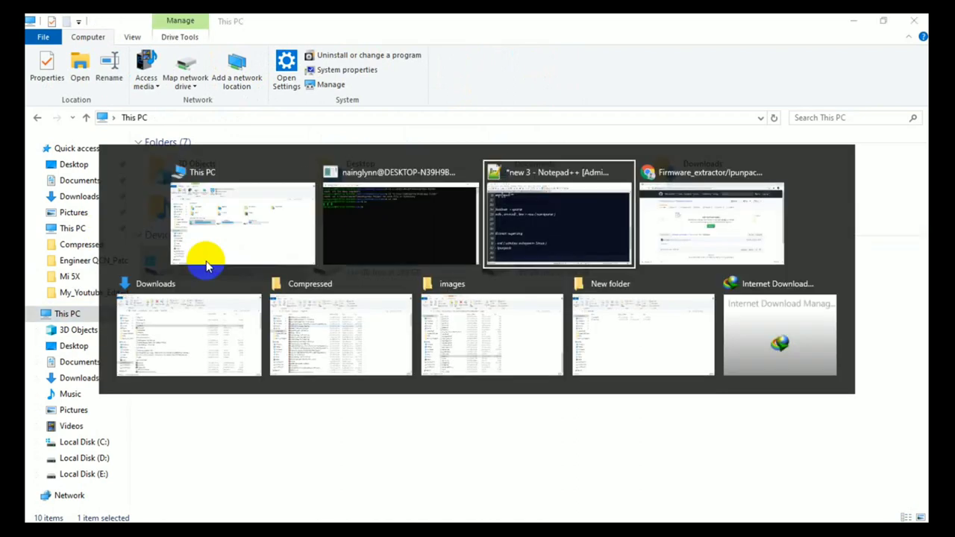
left_click(418, 214)
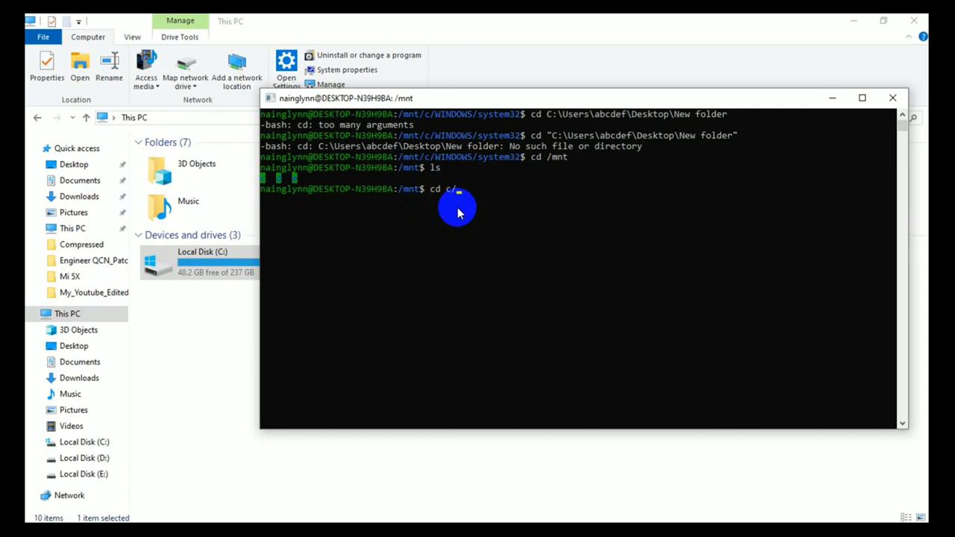
type("cd c/")
key("Return")
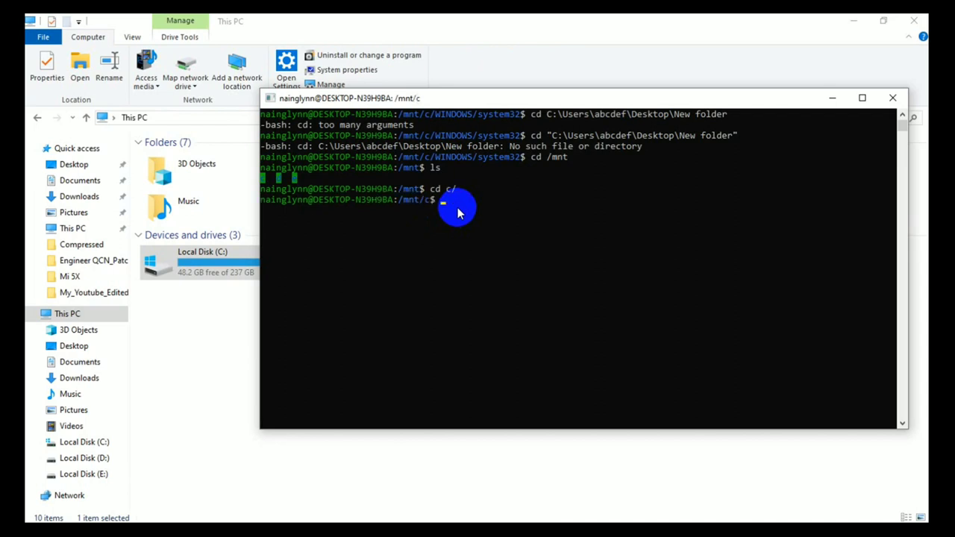
type("ls")
key("Return")
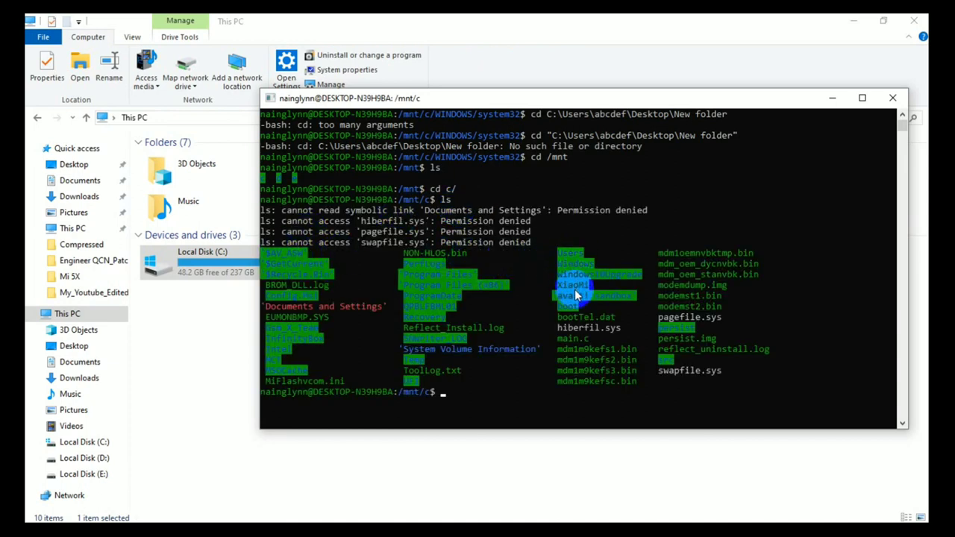
Open Local Disk (C:) in File Explorer to compare it with the terminal listing, and open its Users folder.
left_click(188, 267)
double_click(192, 266)
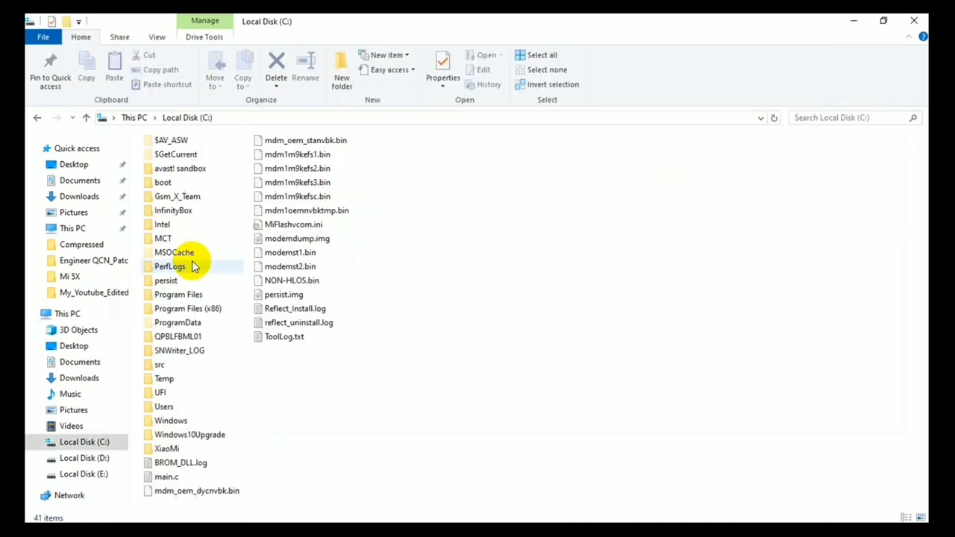
left_click(168, 142)
key("alt+Tab")
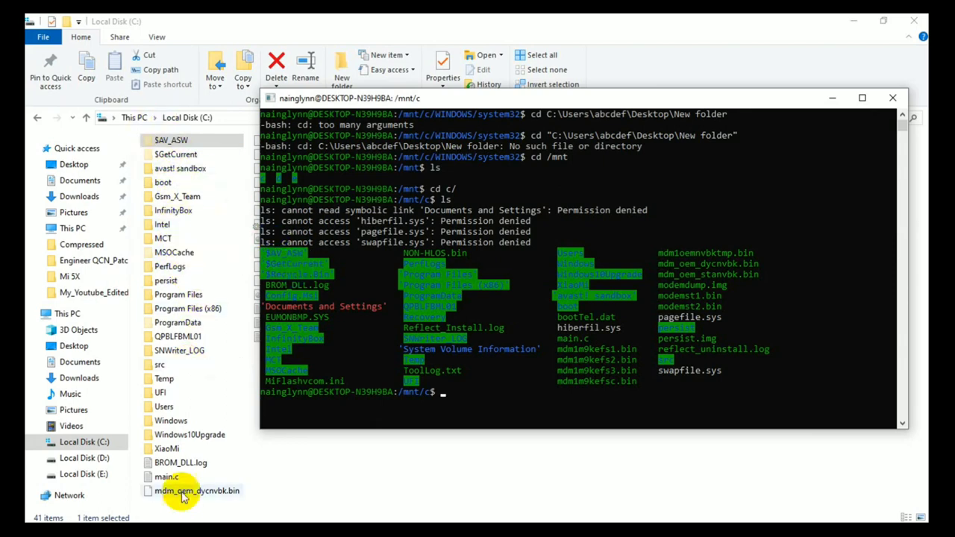
left_click(165, 409)
double_click(166, 409)
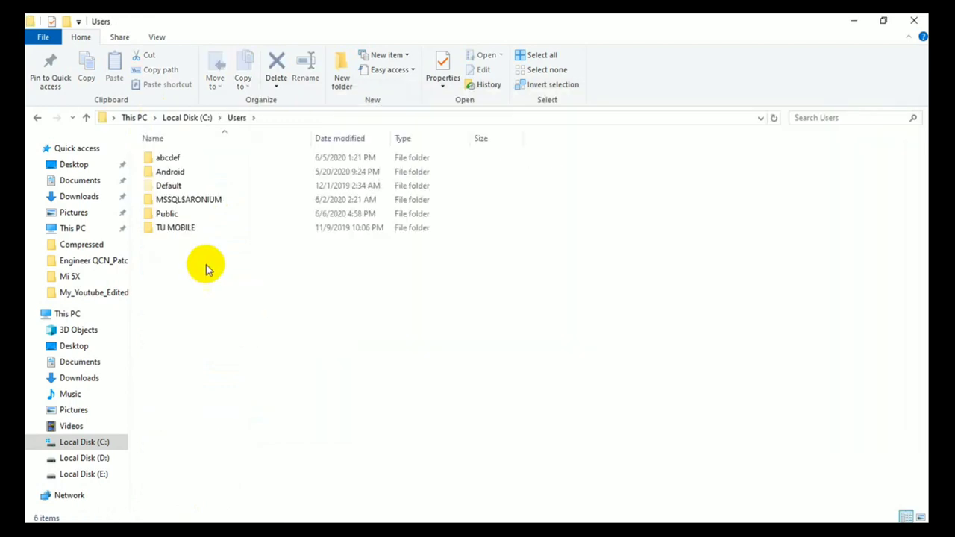
Switch to the WSL terminal and change into the Users directory with "cd Users".
key("alt+Tab")
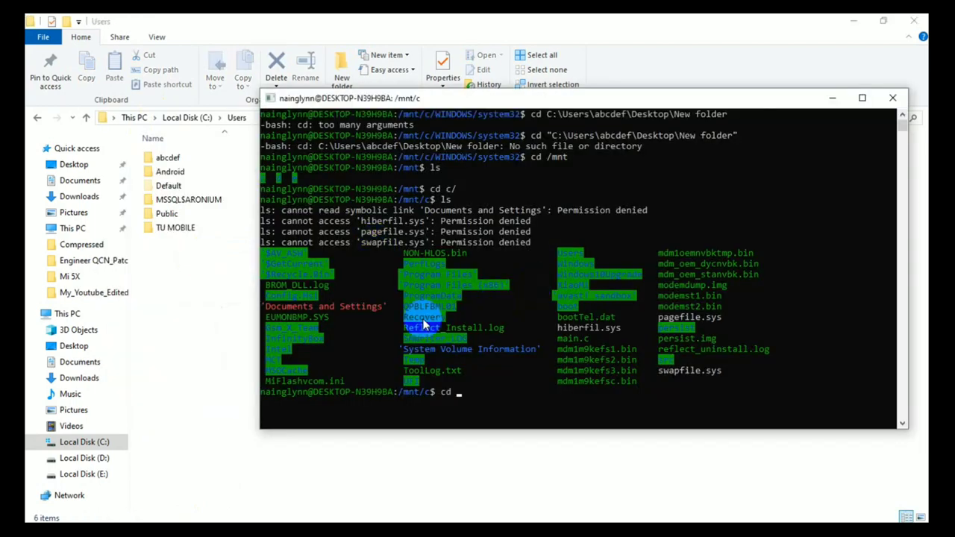
type("cd 4se")
key("BackSpace")
key("BackSpace")
key("BackSpace")
type("User")
key("Return")
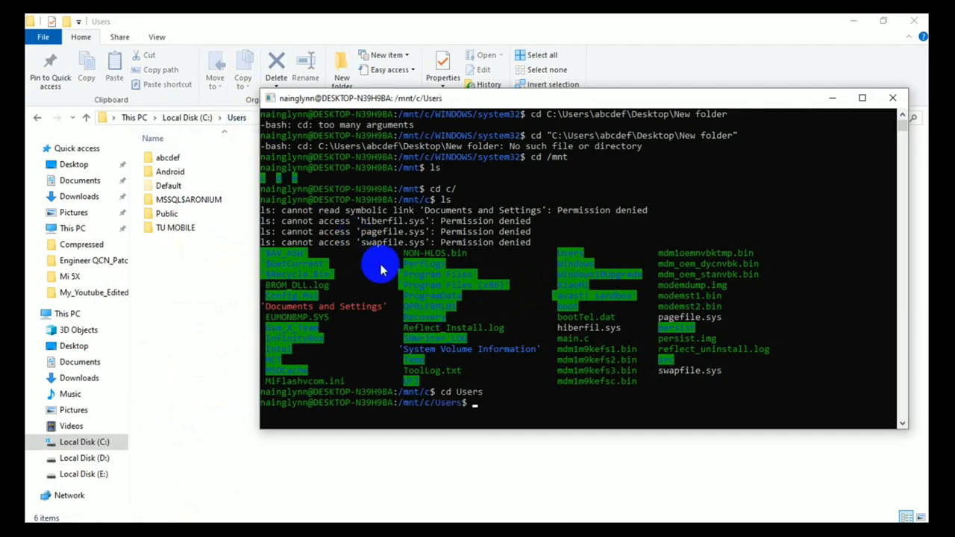
List the Users directory with "ls" and change into the user folder with "cd abcdef".
type("l")
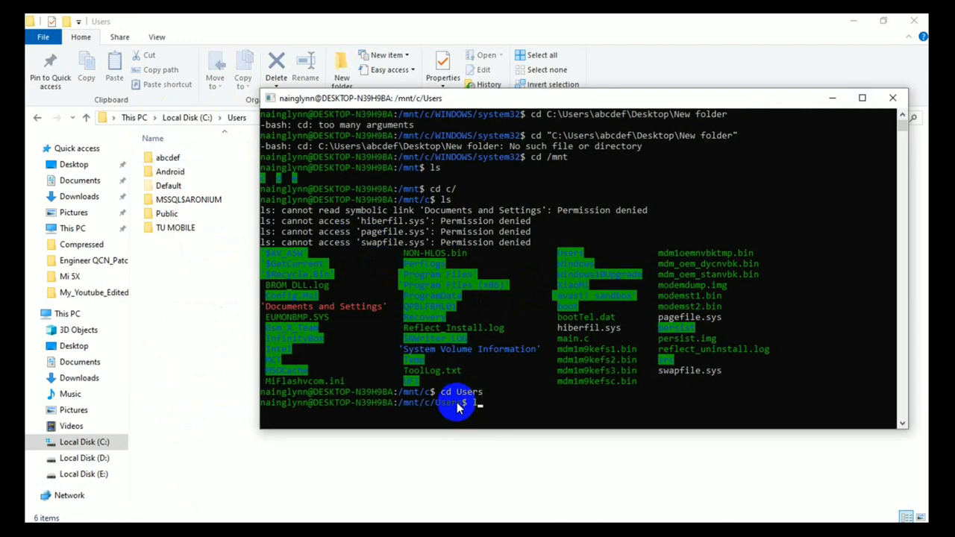
type("s")
key("Return")
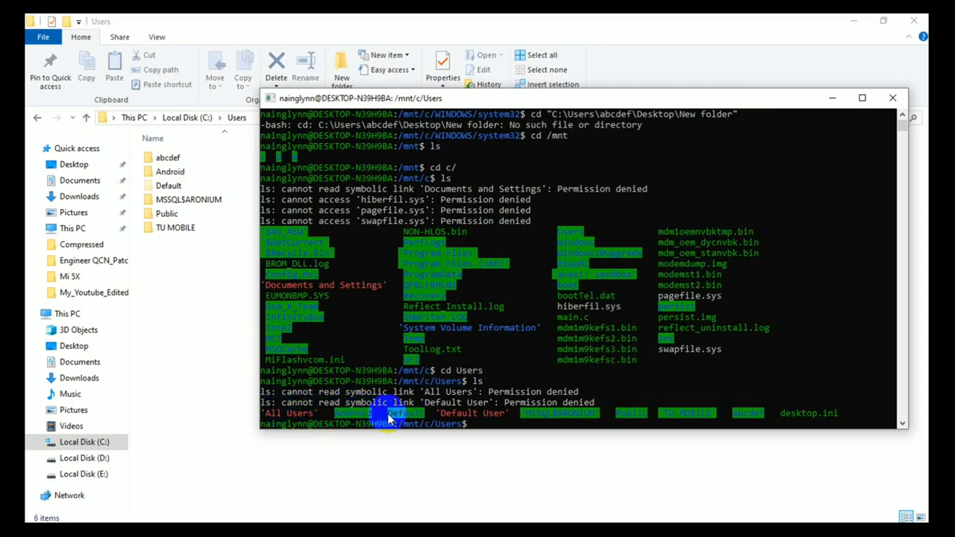
left_click(414, 424)
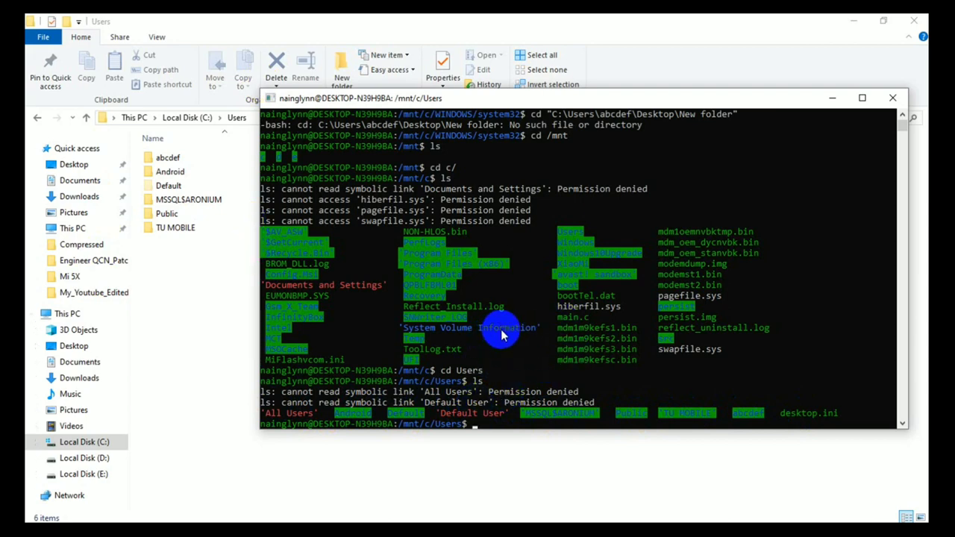
type("cd abcdef")
key("Return")
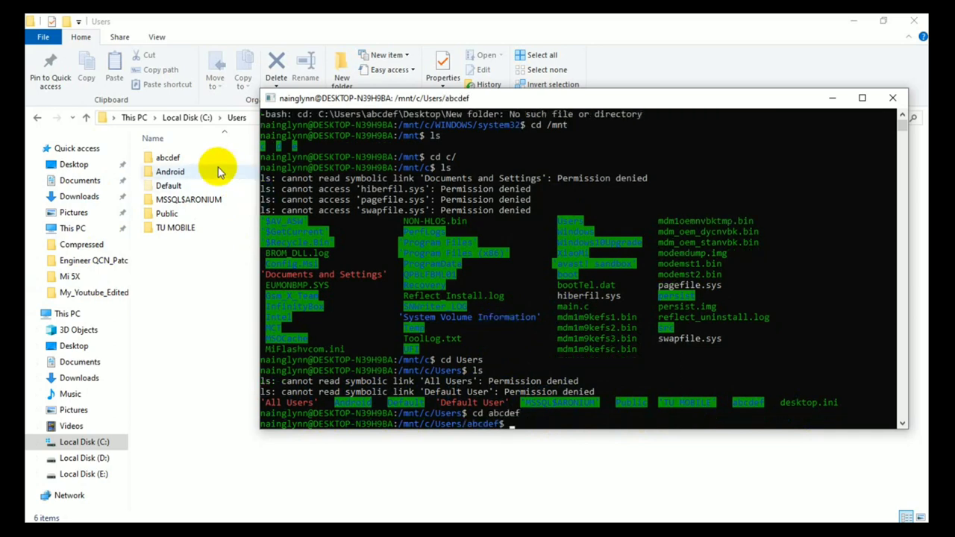
Open the abcdef folder in File Explorer for comparison, and change into Desktop in the WSL terminal with "cd Desktop".
double_click(198, 157)
key("alt+Tab")
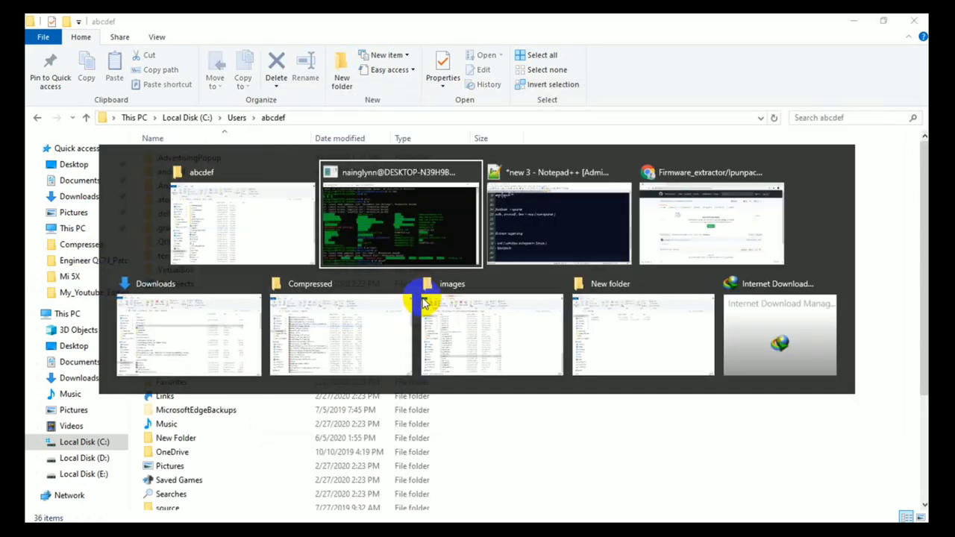
left_click_drag(461, 412, 478, 425)
left_click(468, 373)
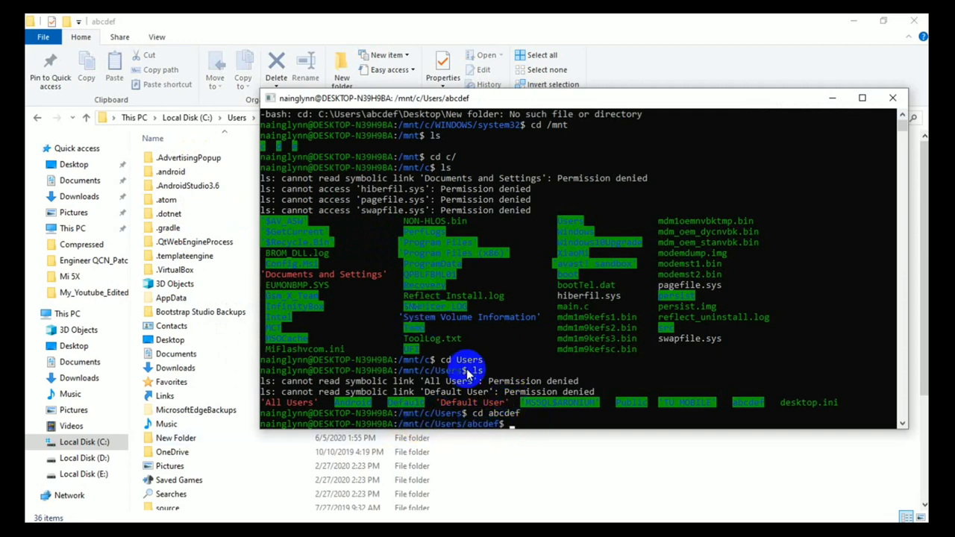
left_click(331, 348)
type("c")
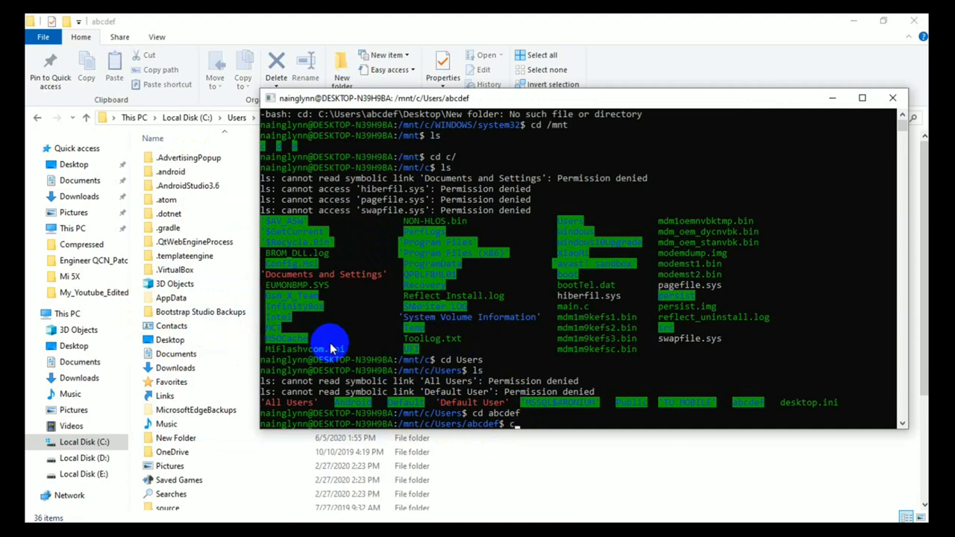
type("d Desktop")
key("Return")
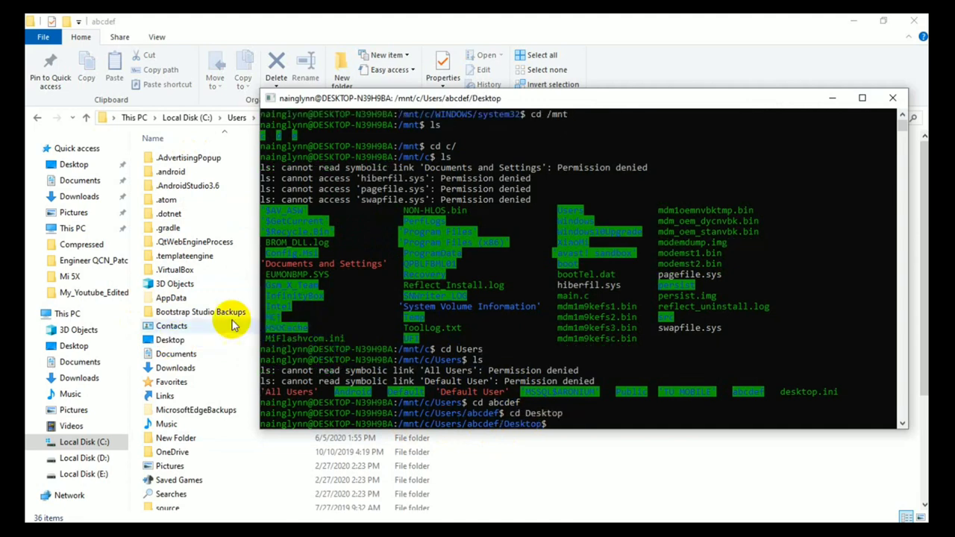
Try to enter the folder with "cd New Folder" in the terminal, checking its name on the Desktop in File Explorer before running it.
left_click(343, 327)
type("cd N")
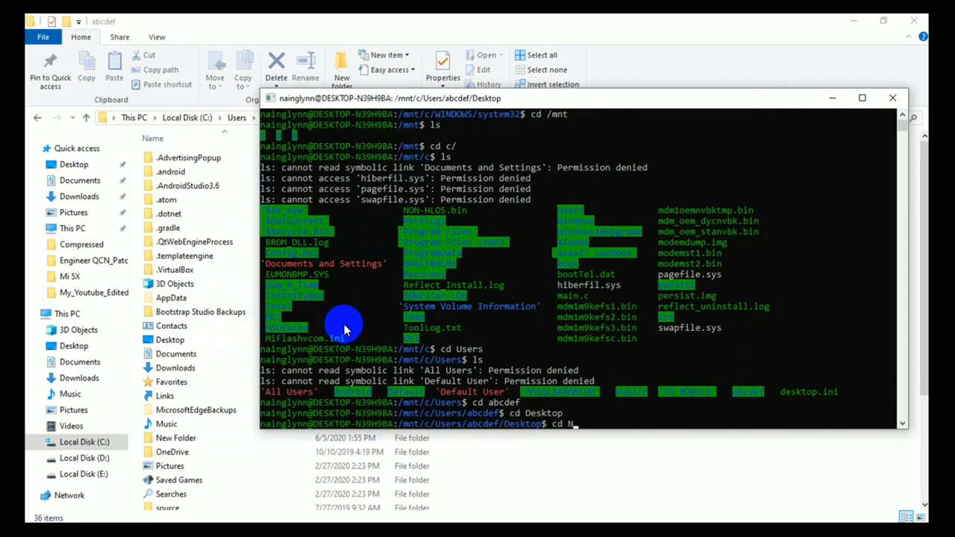
type("ewfo")
key("BackSpace")
key("BackSpace")
type("Folder")
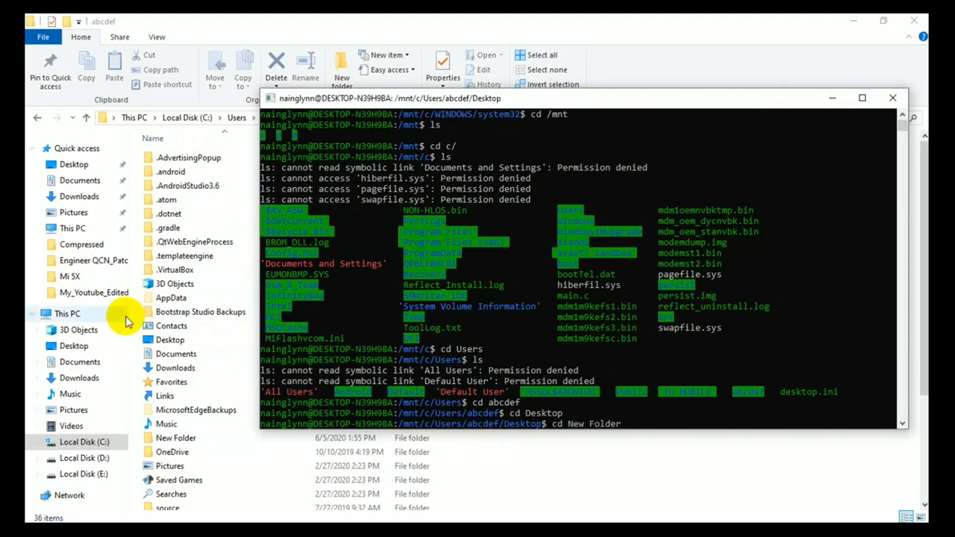
left_click(171, 342)
double_click(171, 342)
left_click(187, 326)
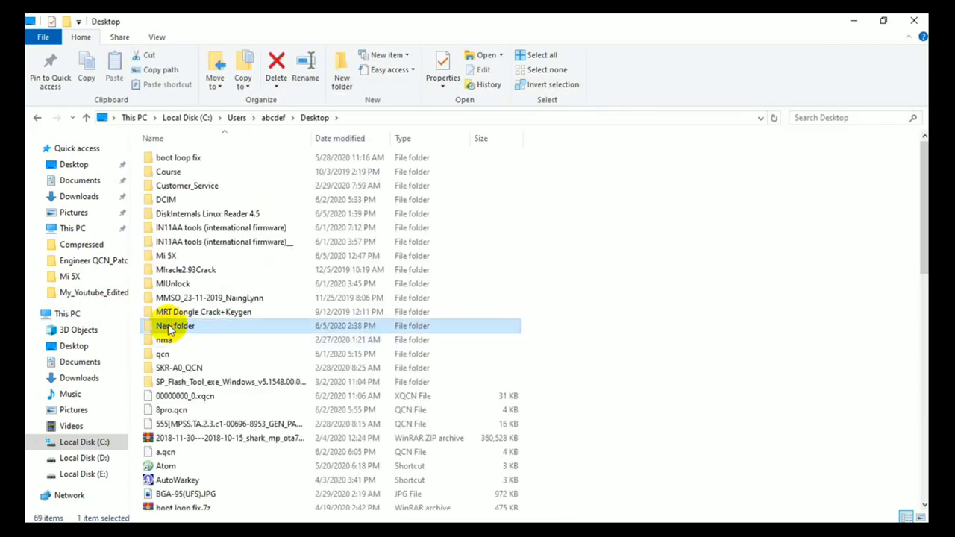
key("alt+Tab")
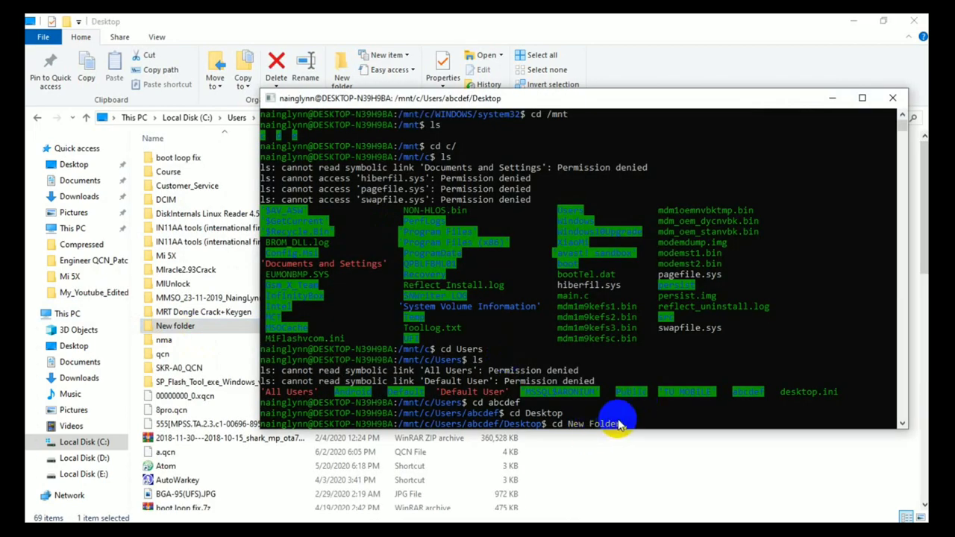
key("Return")
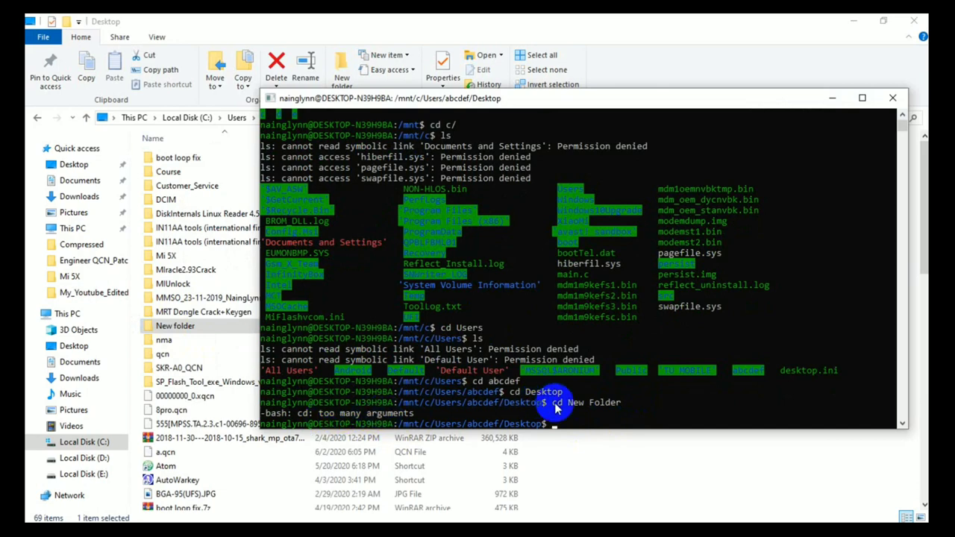
Change into the folder using the quoted lowercase name, cd "New folder", and list its contents with "ls".
left_click(187, 329)
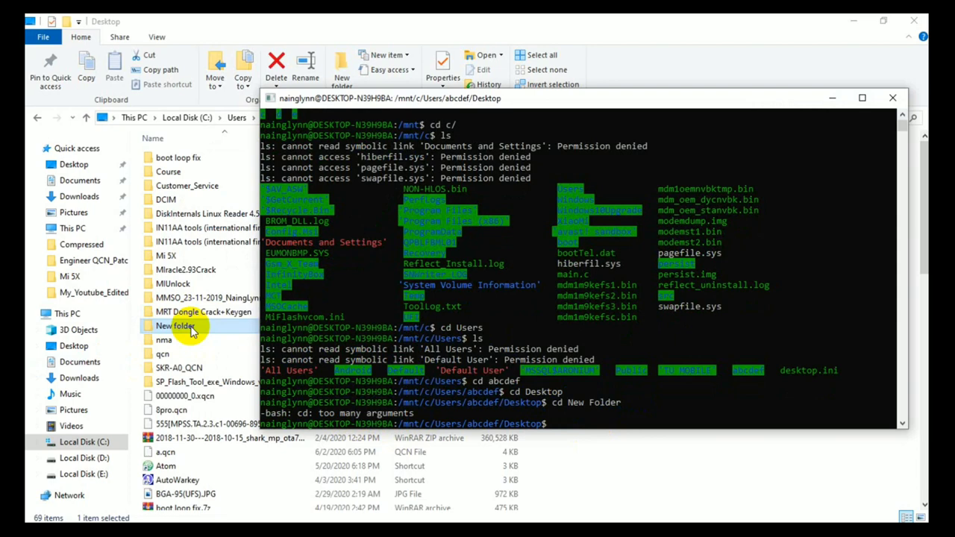
type("cd \"New Folder")
key("BackSpace")
key("BackSpace")
key("BackSpace")
type("folder\"")
key("Return")
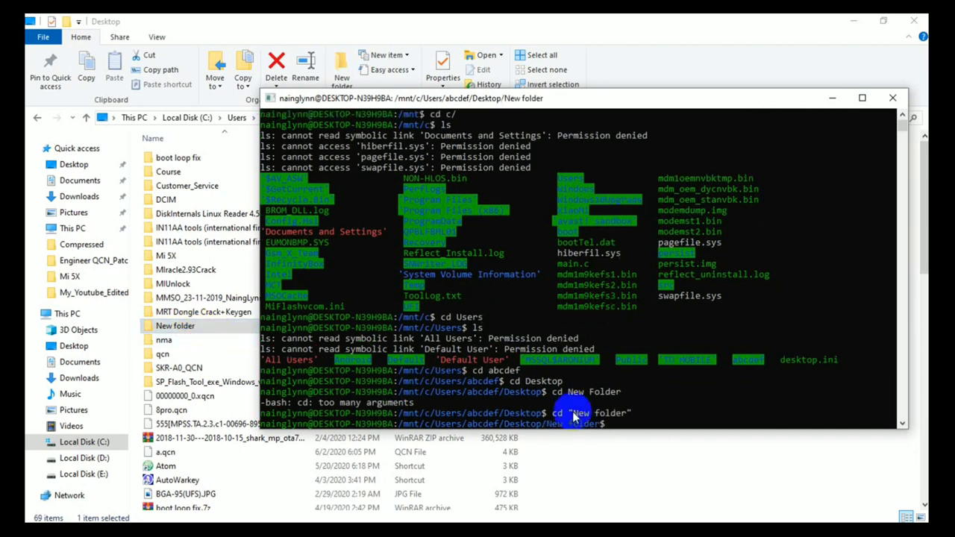
type("ls")
key("Return")
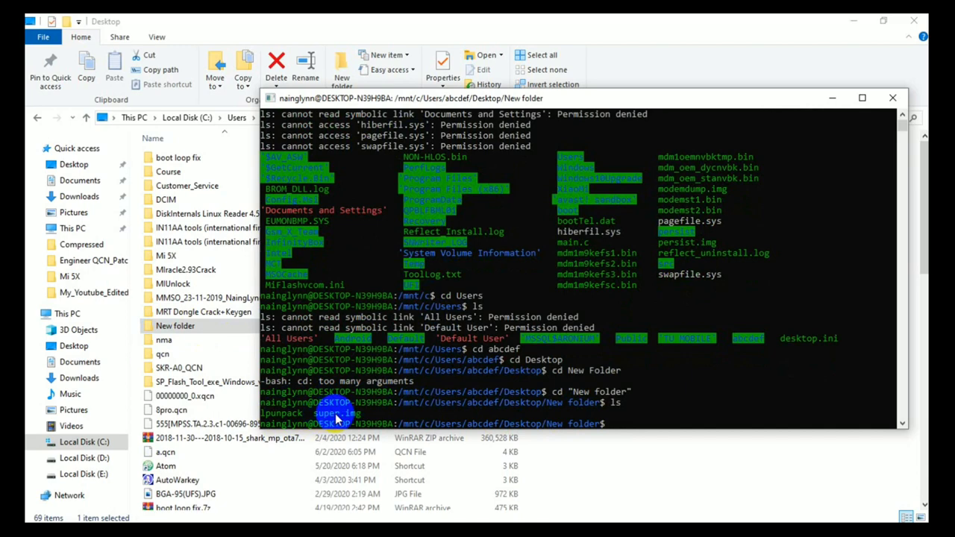
Open New folder in File Explorer, and write cd /mnt/c/Users/abcdef/Desktop/New folder" on line 34 of the Notepad++ notes.
double_click(177, 326)
key("alt+Tab")
key("alt+Tab")
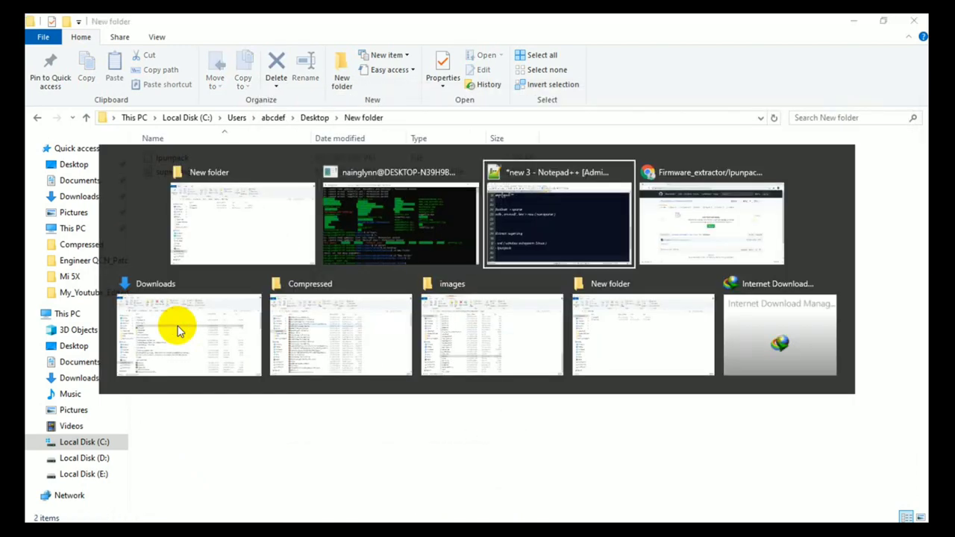
type("dc")
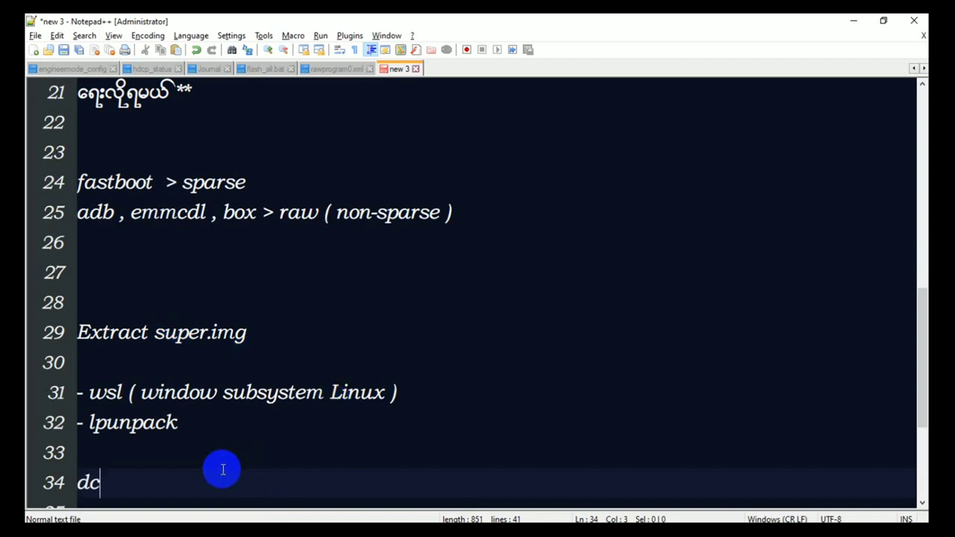
key("BackSpace")
key("BackSpace")
type("cd   /mnt/c/")
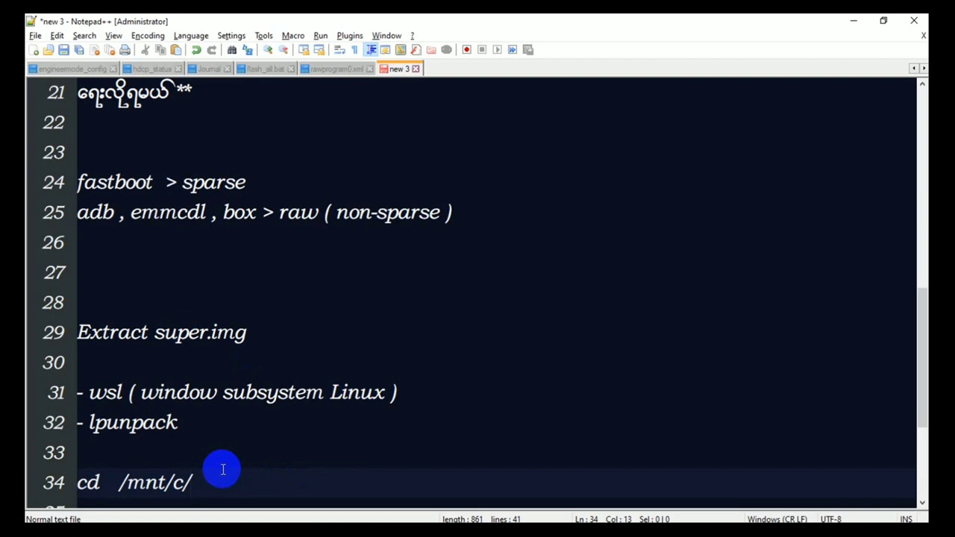
type("Users/abcdef")
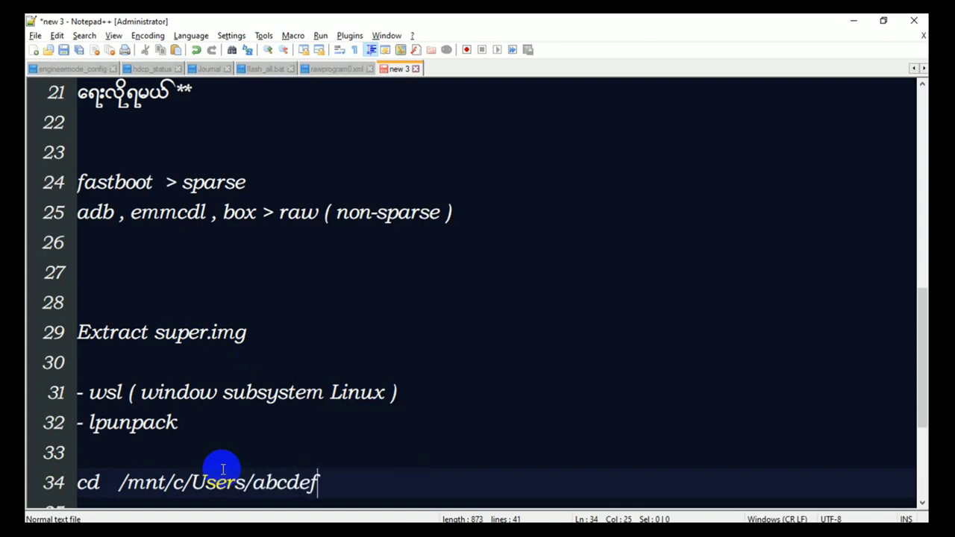
type("/Desk")
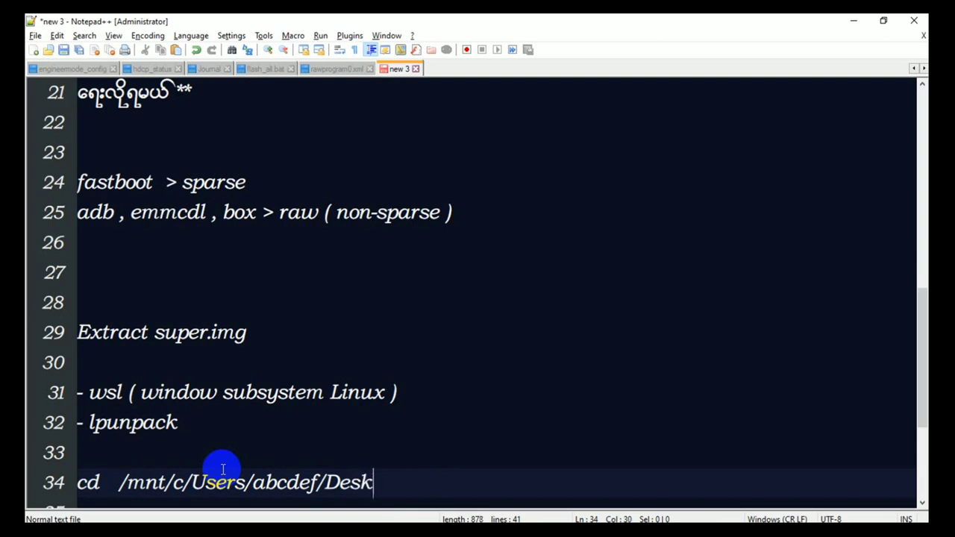
type("top/New F")
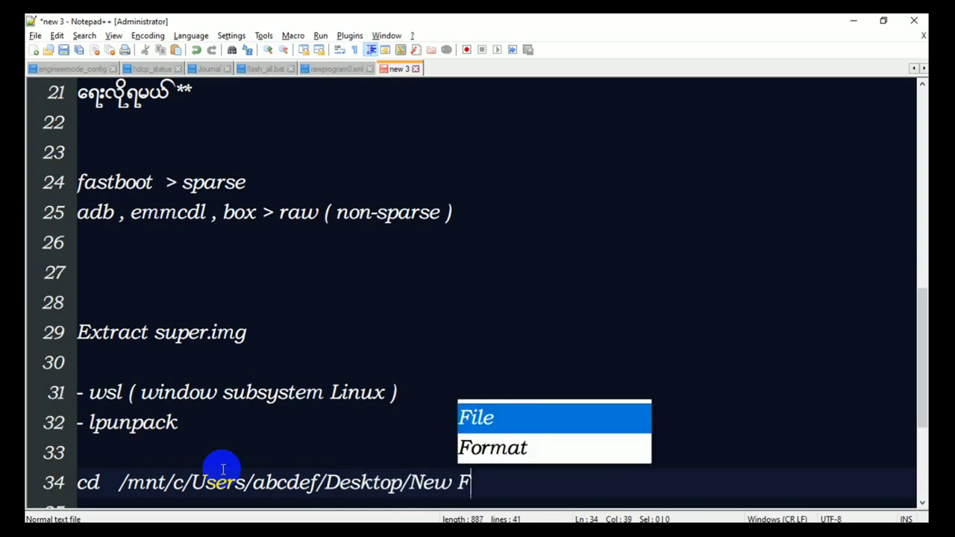
key("BackSpace")
type("folder\"")
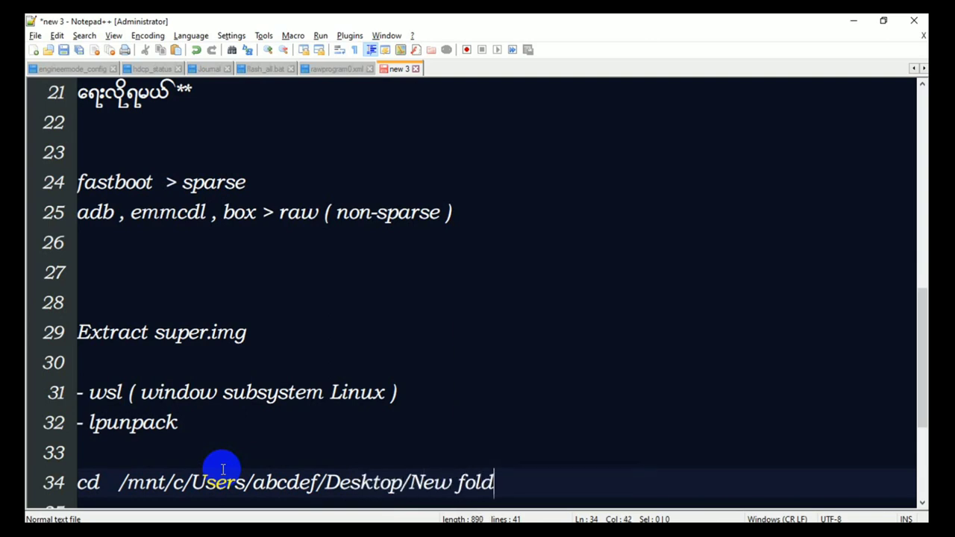
Insert the opening quotation mark before /mnt in the cd command on line 34.
key("Home")
key("Right")
key("Right")
key("Right")
key("Right")
key("Right")
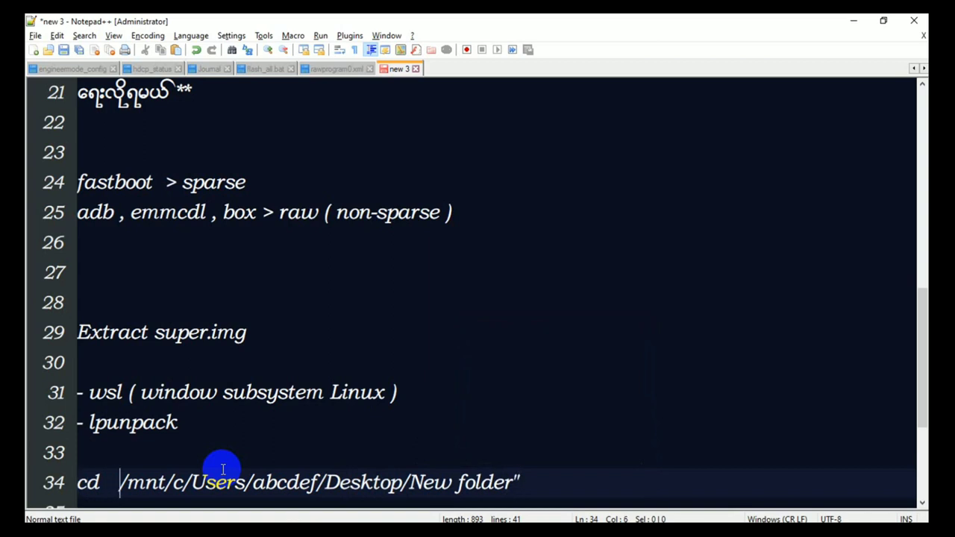
type("\"")
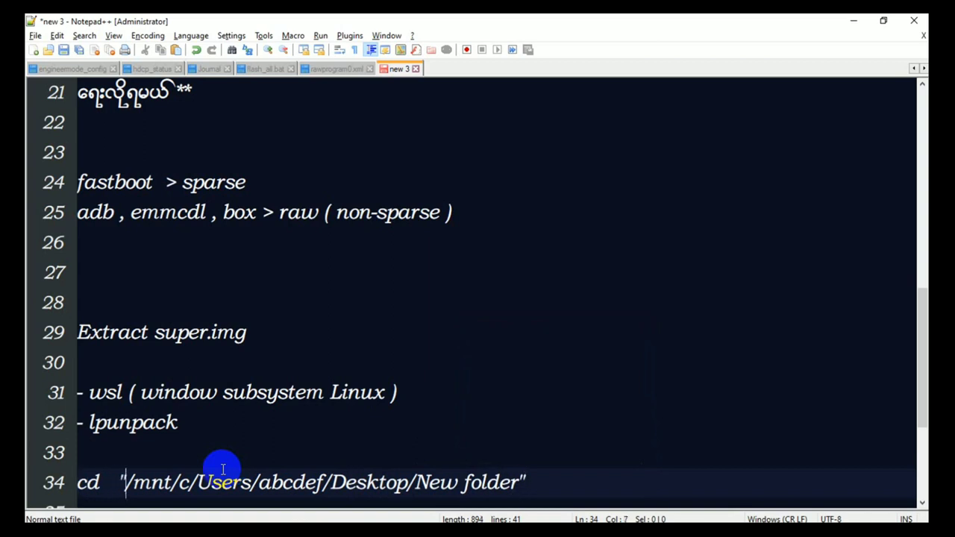
Add a new line below the cd command in the notes and write "chmod" on it.
key("End")
key("Return")
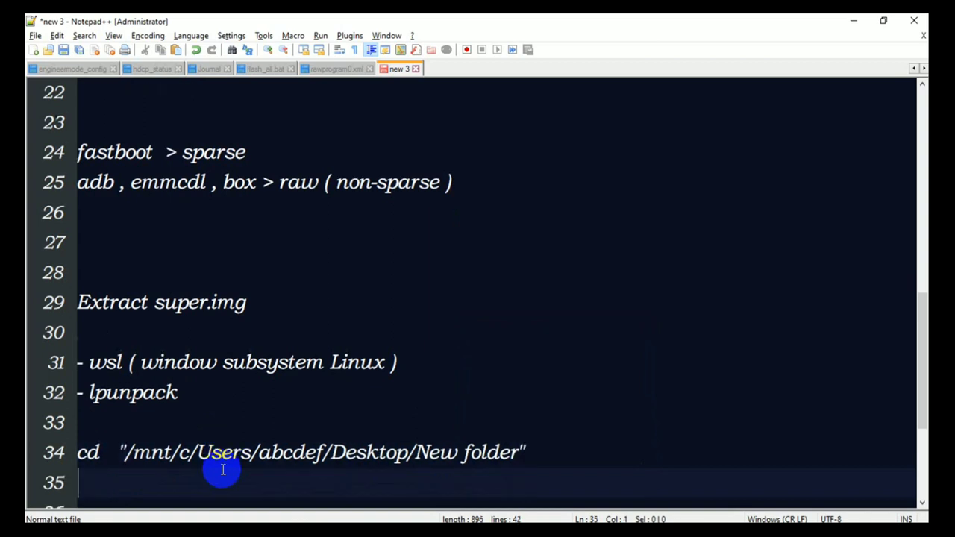
type("chmod")
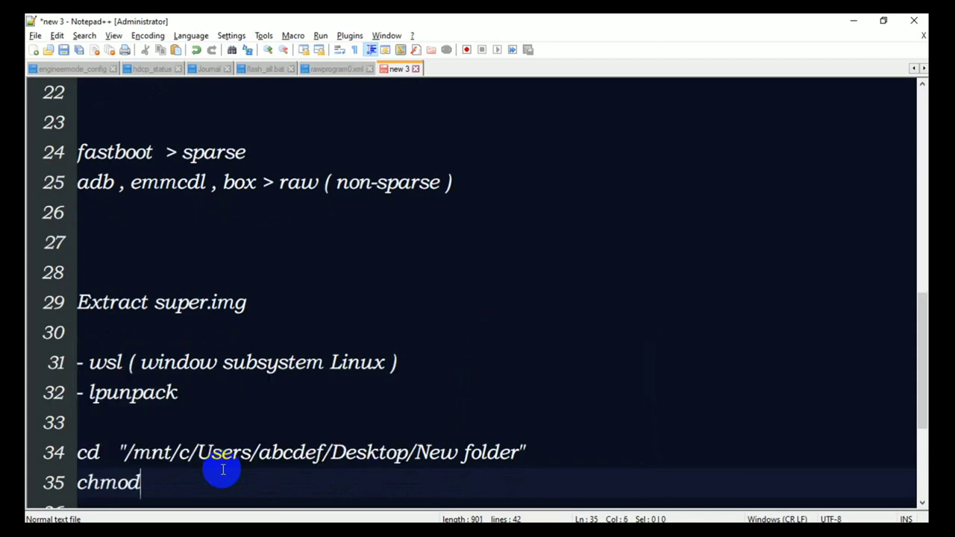
Switch to New folder in File Explorer and select the lpunpack file to point out the chmod target.
key("alt+Tab")
key("alt+Tab")
key("alt+Tab")
key("alt+Tab")
key("alt+Tab")
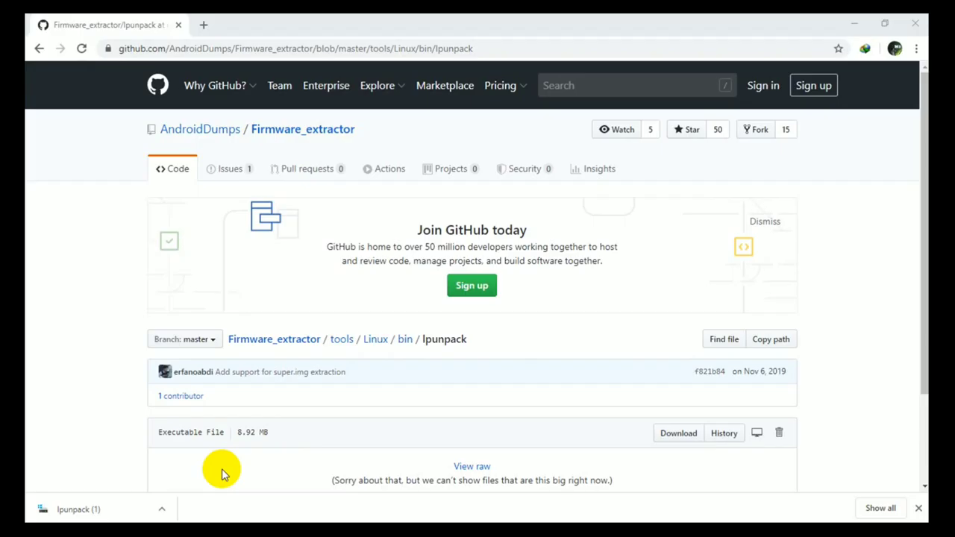
key("alt+Tab")
key("alt+Tab")
key("alt+Tab")
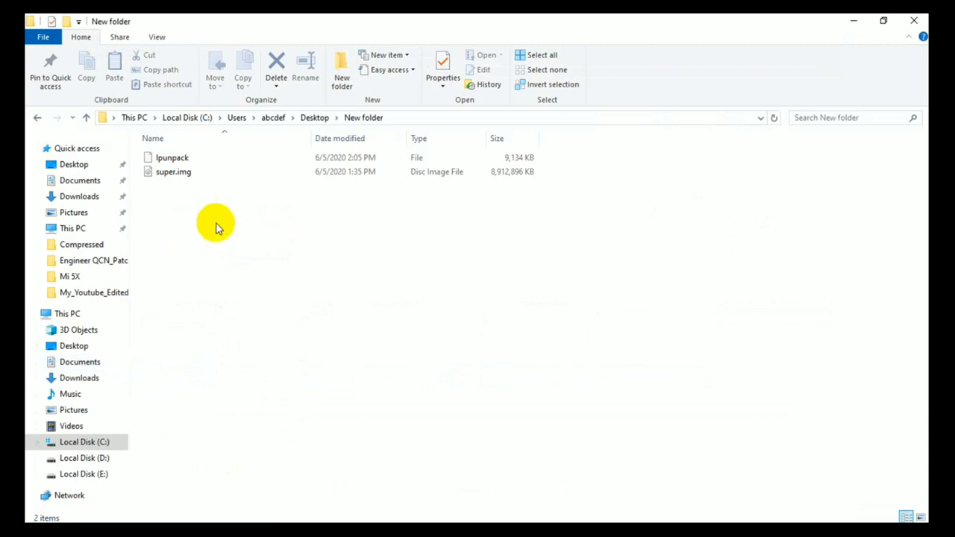
left_click(184, 161)
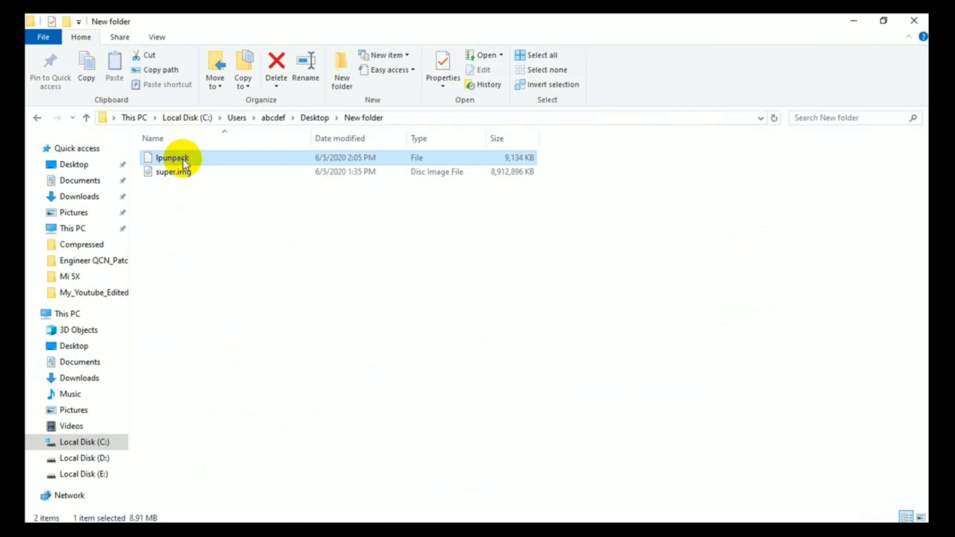
Switch to the WSL terminal and set full permissions on the extractor with "chmod 7777 lpunpack".
key("alt+Tab")
key("alt+Tab")
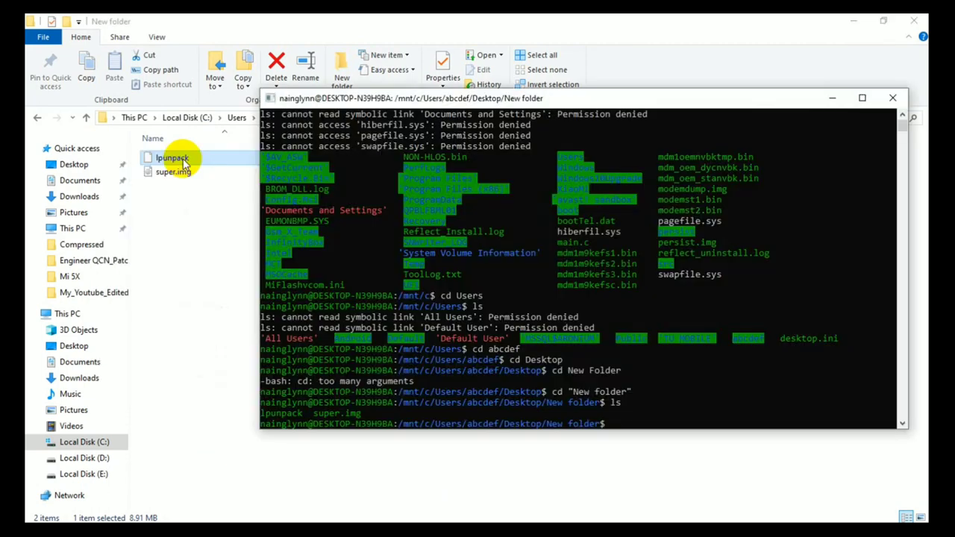
type("chmod")
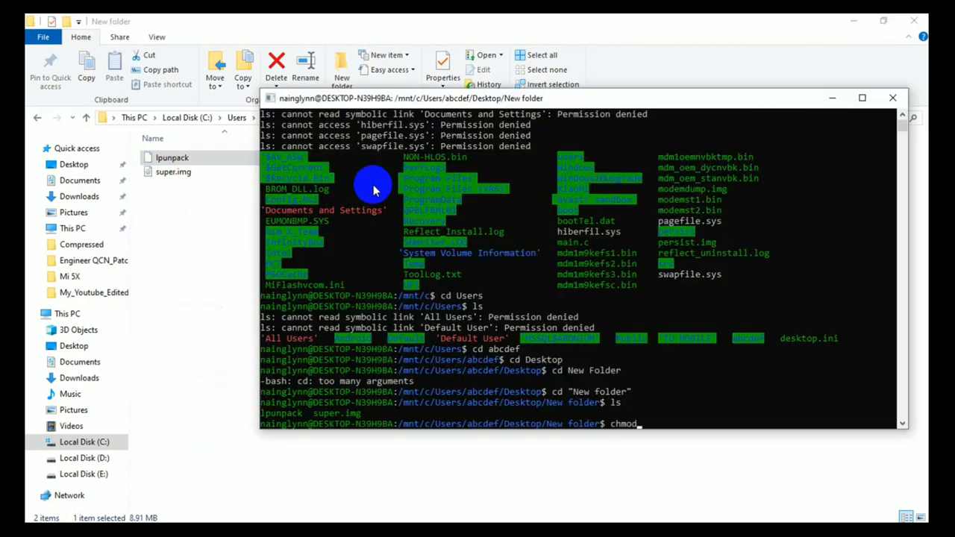
type(" 7777")
key("BackSpace")
key("BackSpace")
key("BackSpace")
key("BackSpace")
type("075")
key("BackSpace")
key("BackSpace")
key("BackSpace")
type("077")
key("BackSpace")
key("BackSpace")
key("BackSpace")
type("7777 lpunpack")
key("Return")
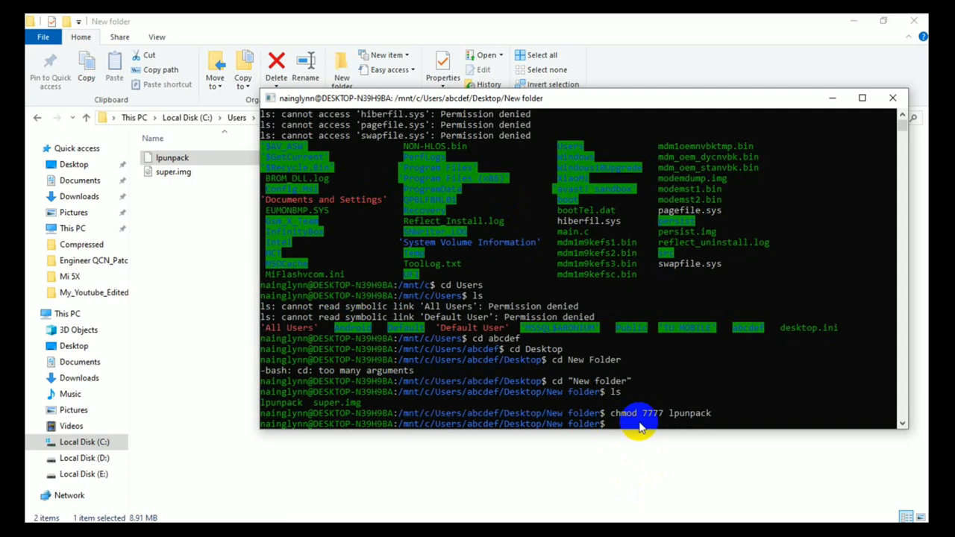
Switch to the Notepad++ notes and complete the command on line 35 as "chmod 7777 lpunpack".
type("lp")
key("alt+Tab")
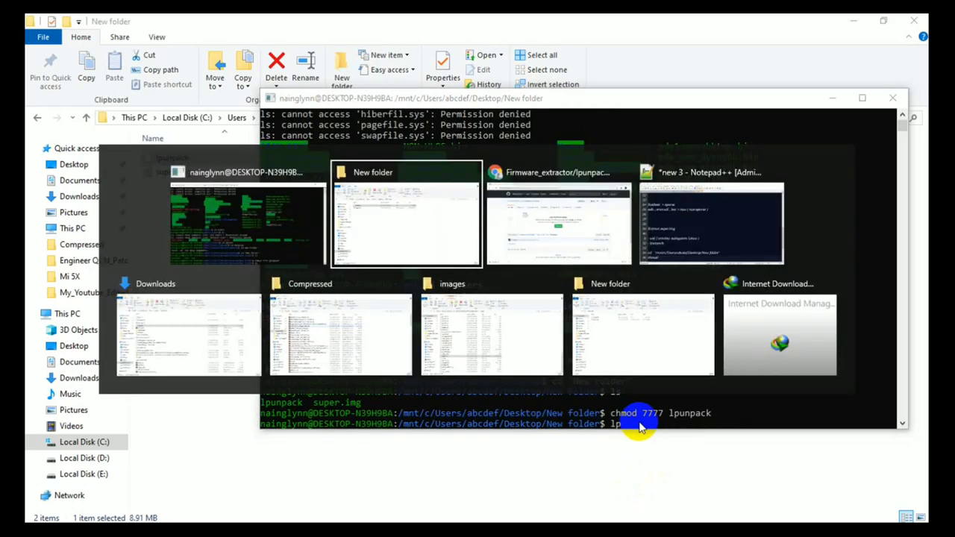
key("alt+Tab")
key("alt+Tab")
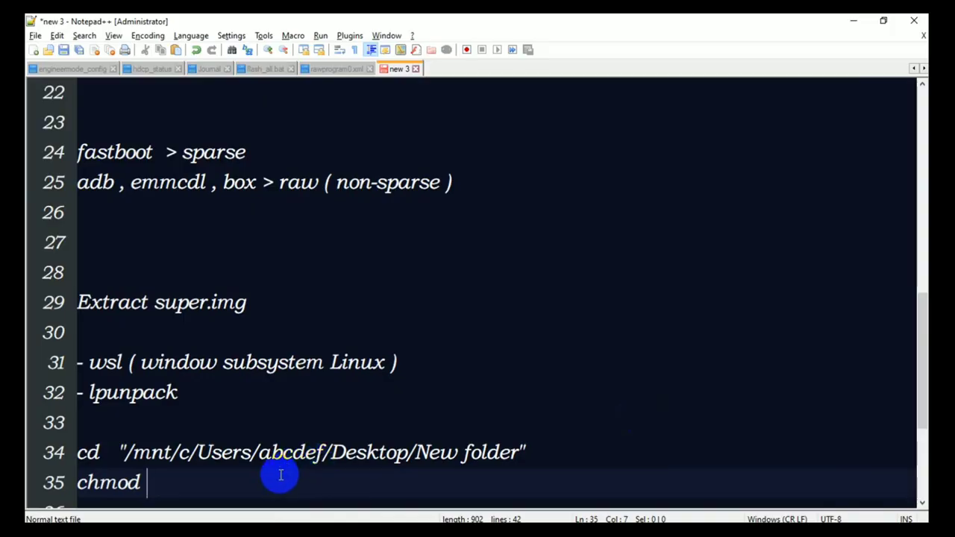
type("77")
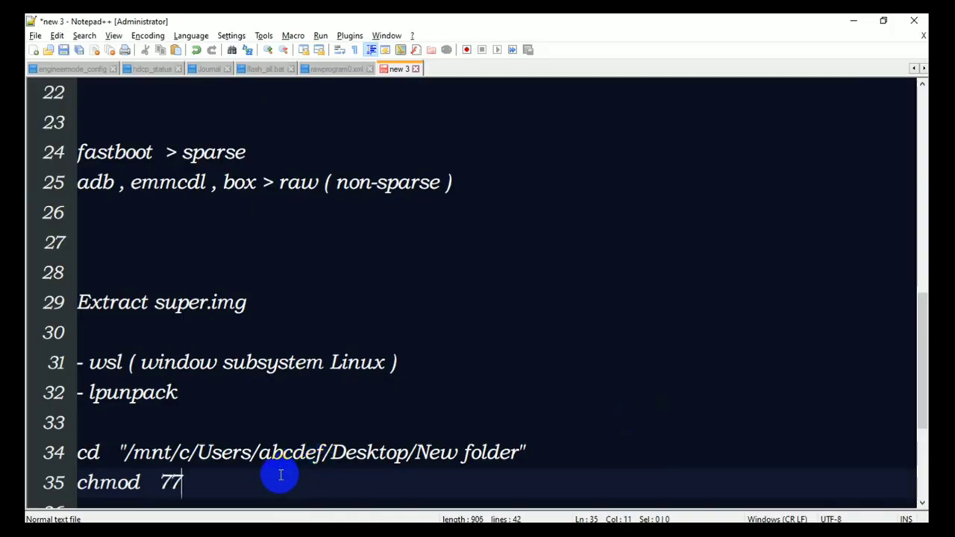
type("77  lp")
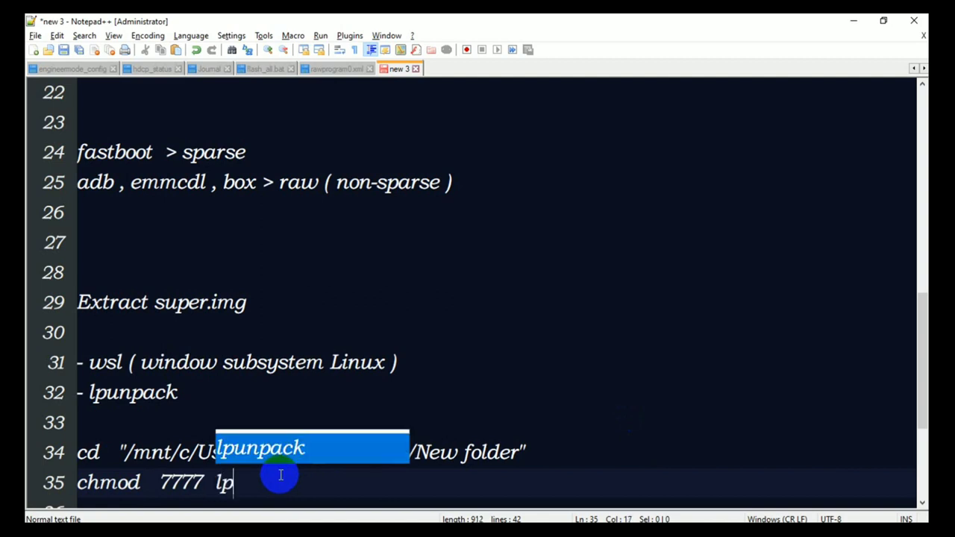
type("unpack")
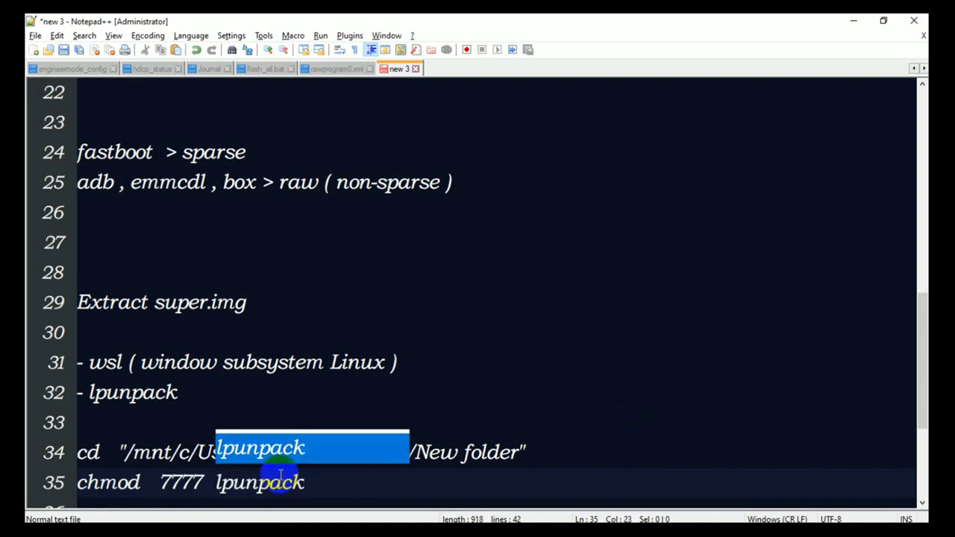
key("Escape")
Add a new line 36 below the chmod command in the notes and write "./lpunpack" on it.
key("Return")
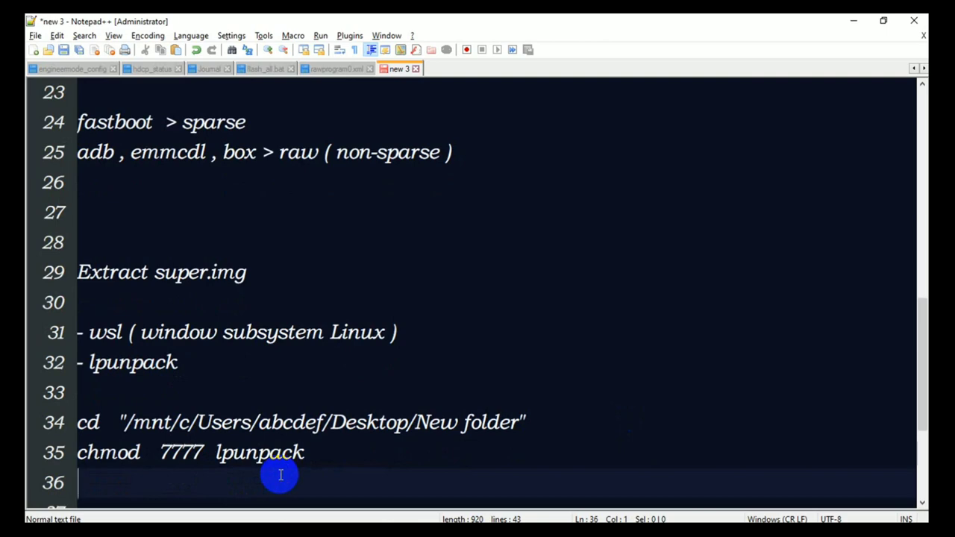
type("./lpunpack")
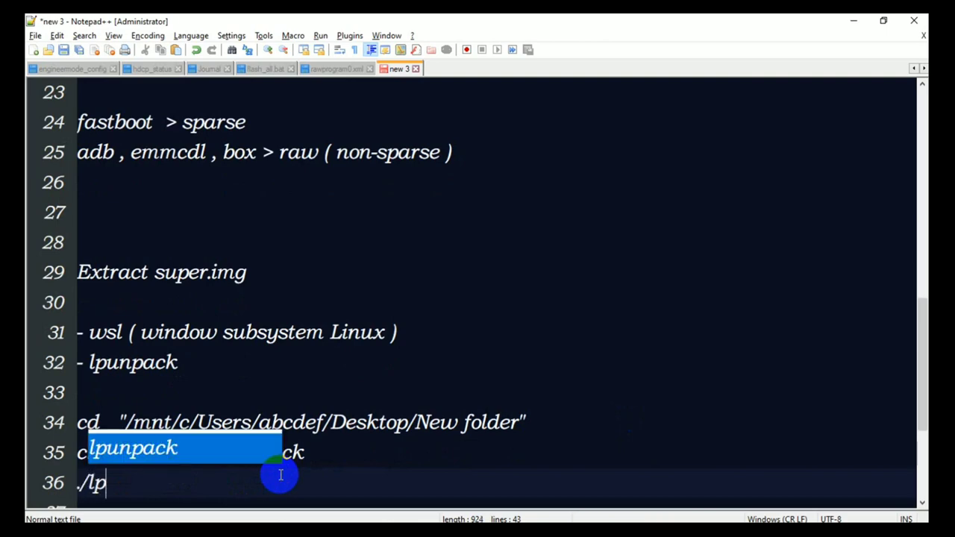
left_click(188, 482)
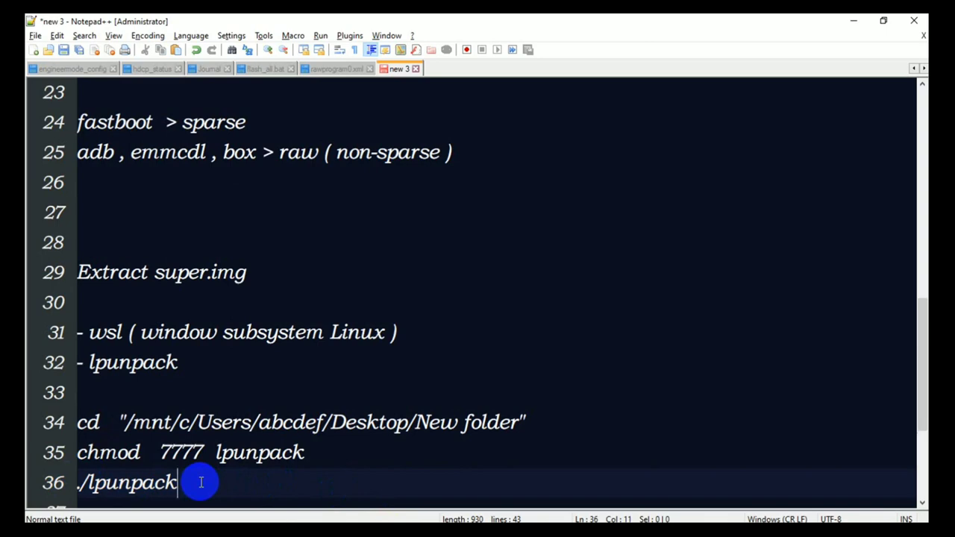
Switch to the WSL terminal and extract the super image by running "./lpunpack super.img".
key("alt+Tab")
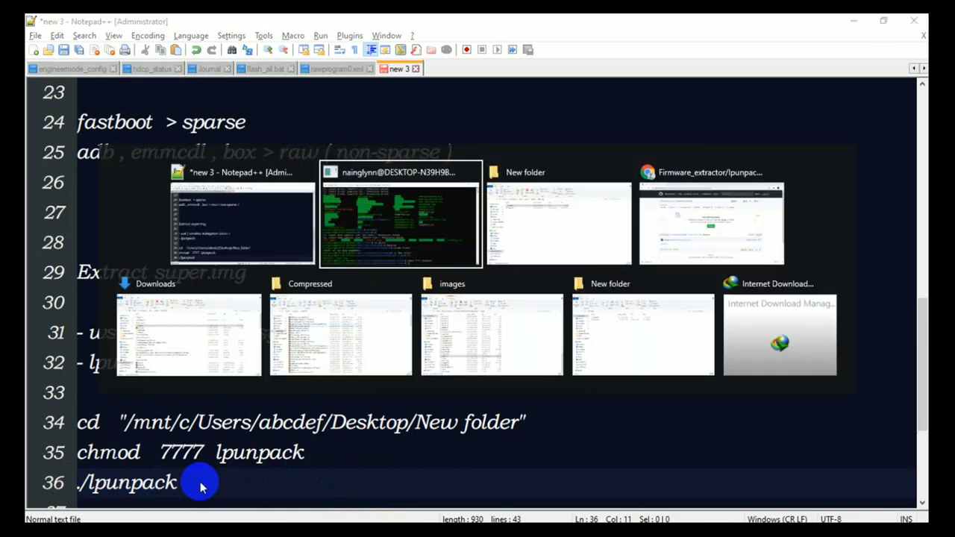
type("./")
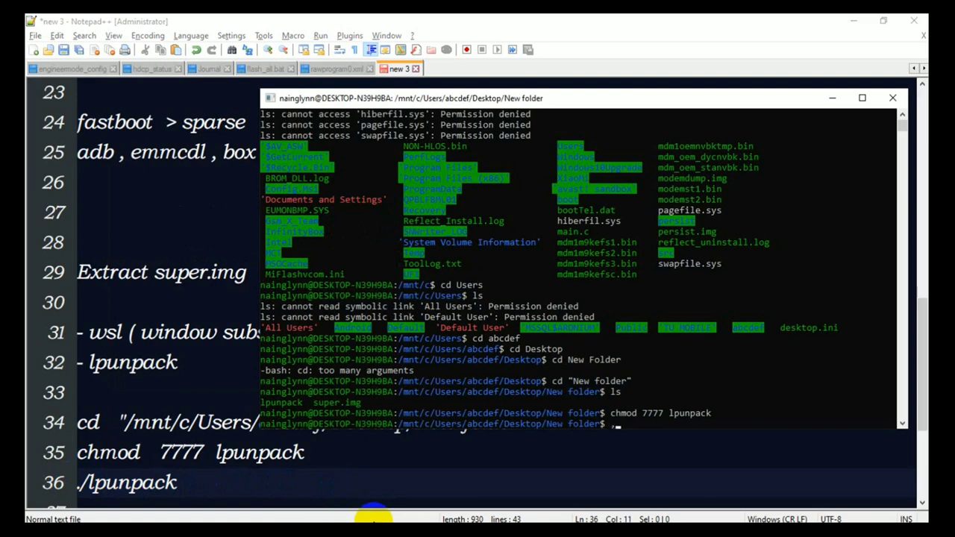
type("/lpunpcack")
key("BackSpace")
key("BackSpace")
key("BackSpace")
key("BackSpace")
type("ack   super.img")
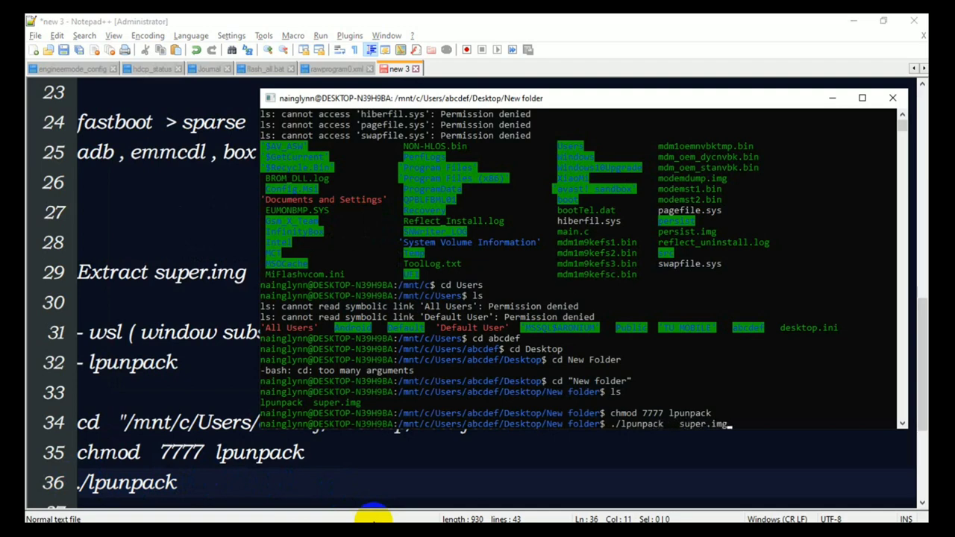
key("Return")
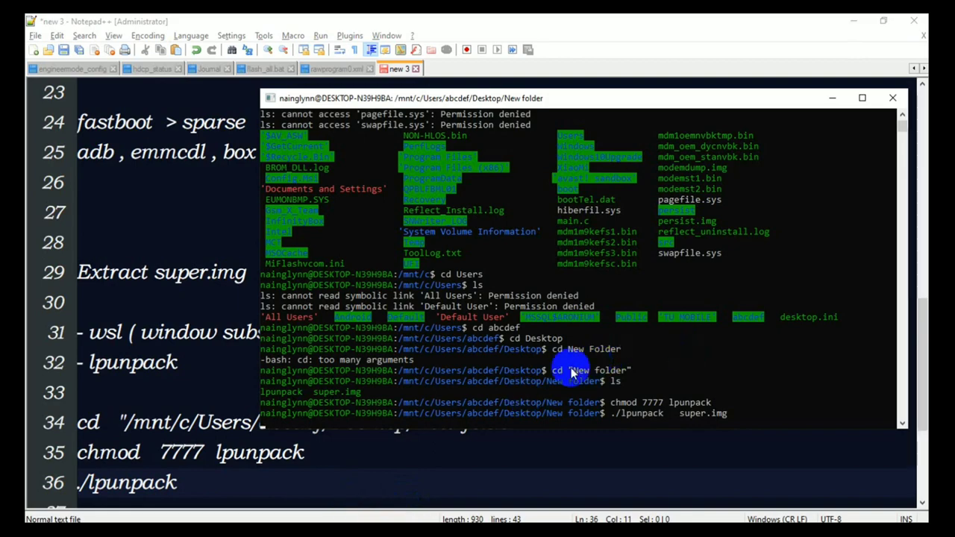
Return to the notes in Notepad++ and append "super.img" to the ./lpunpack command on line 36.
left_click(213, 486)
type("supe")
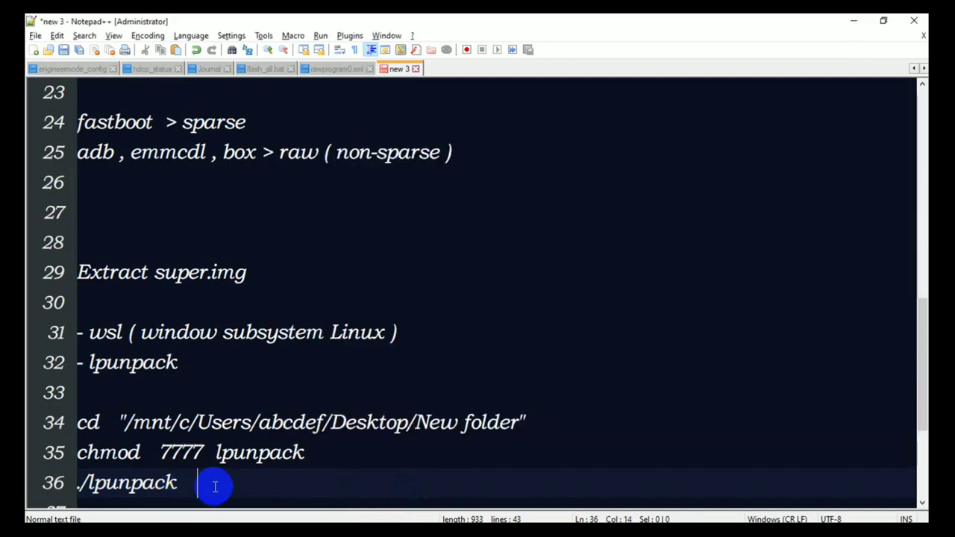
type("r.img")
Switch to New folder in File Explorer, refresh it and examine the partition images lpunpack is writing there.
key("alt+Tab")
key("alt+Tab")
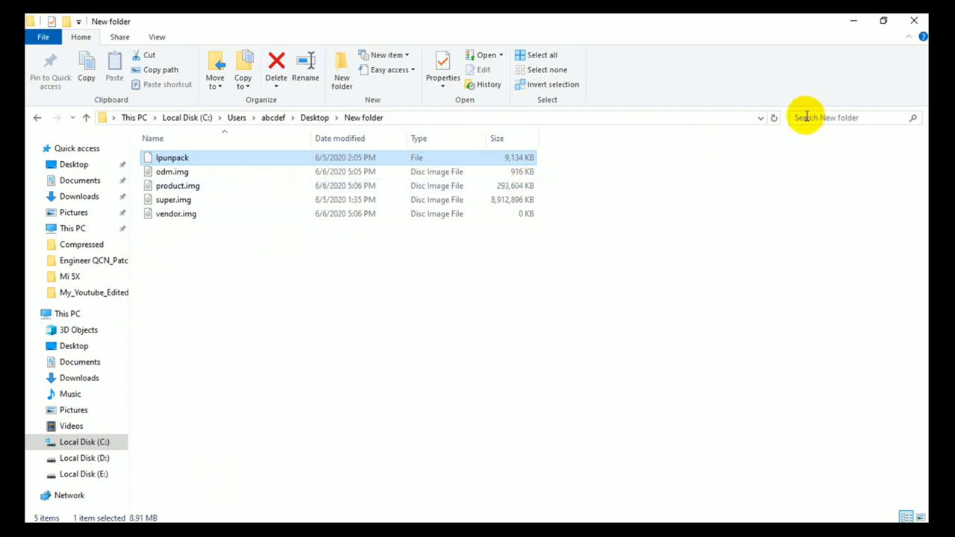
left_click(774, 118)
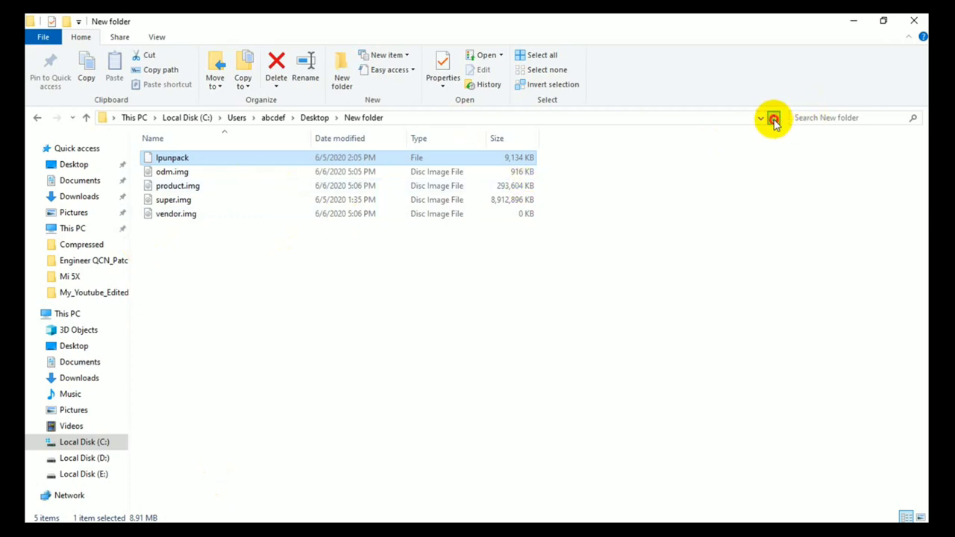
key("alt+Tab")
key("alt+Tab")
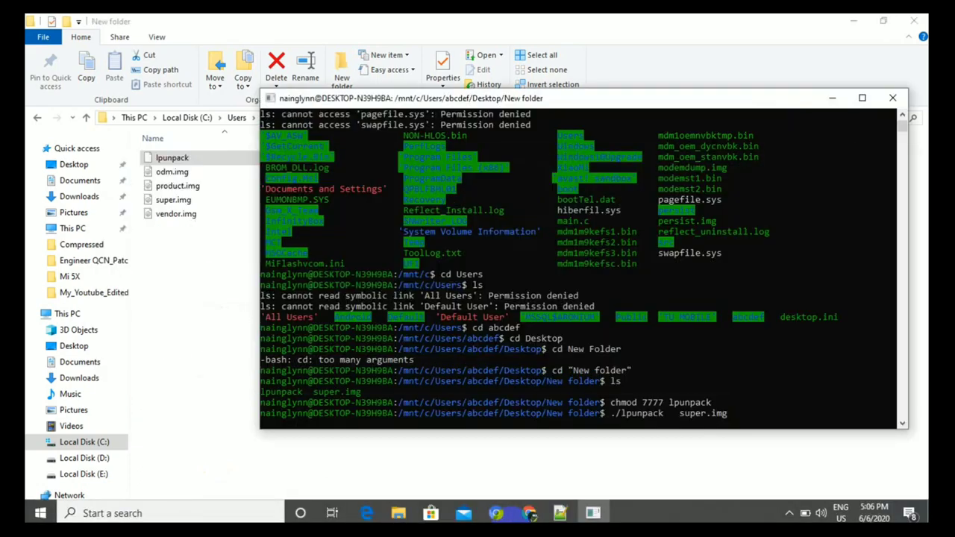
left_click(200, 329)
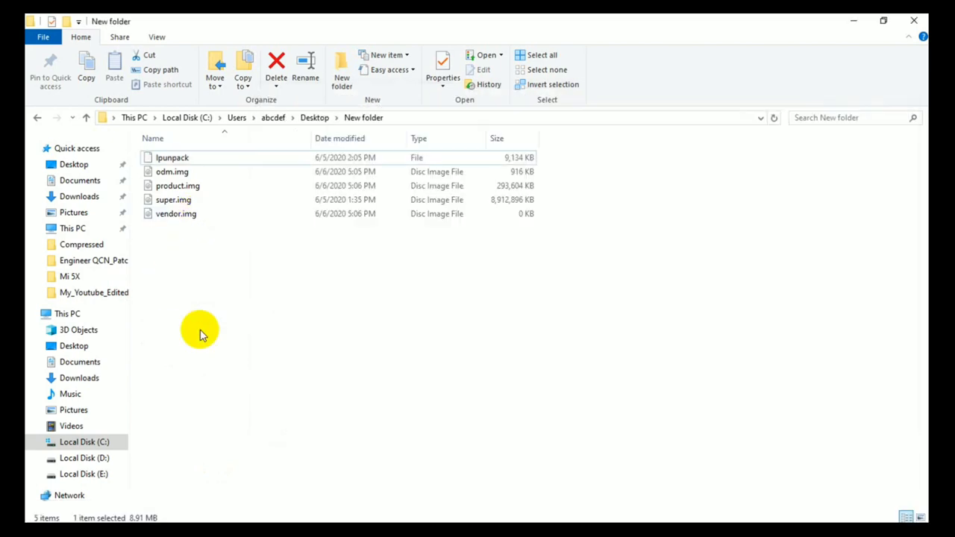
left_click(482, 187)
left_click(343, 214)
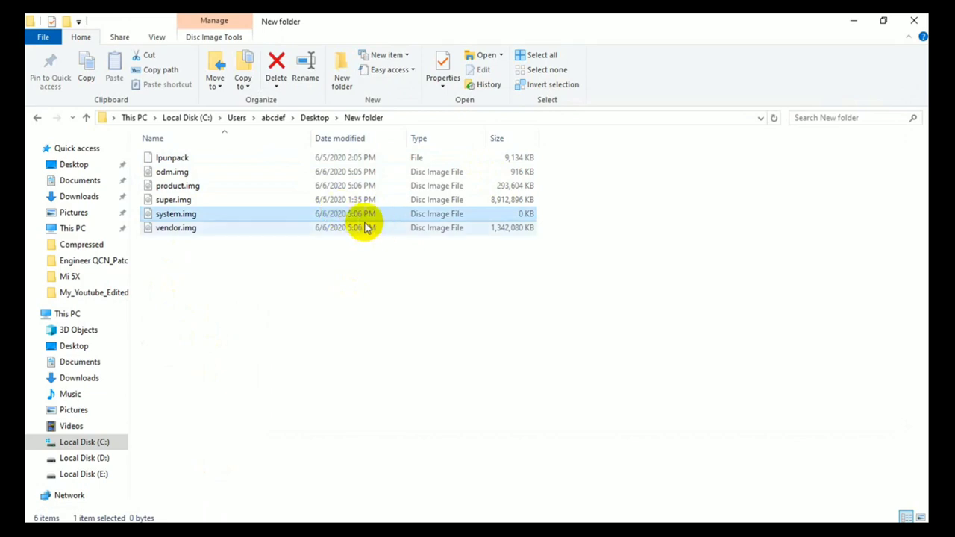
left_click(354, 226)
left_click(349, 214)
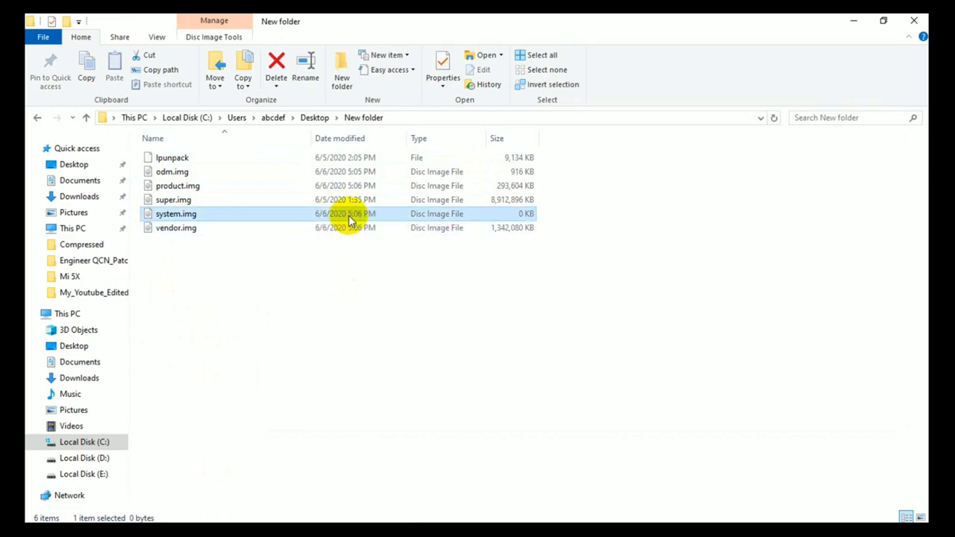
Check the extraction's progress in the WSL terminal, and refresh New folder to inspect the size of system.img.
key("alt+Tab")
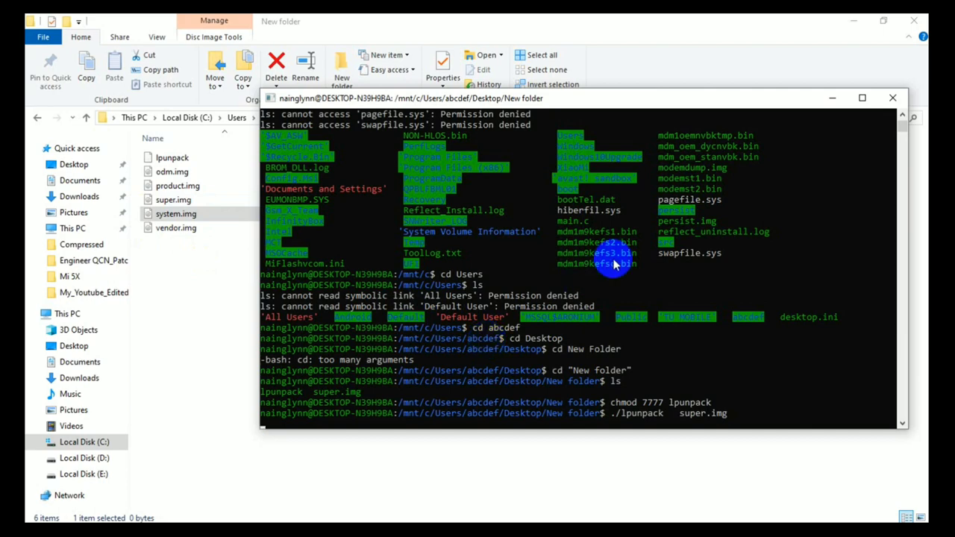
mouse_move(583, 100)
left_mouse_down()
mouse_move(640, 128)
mouse_move(565, 94)
mouse_move(580, 111)
mouse_move(580, 100)
left_mouse_up()
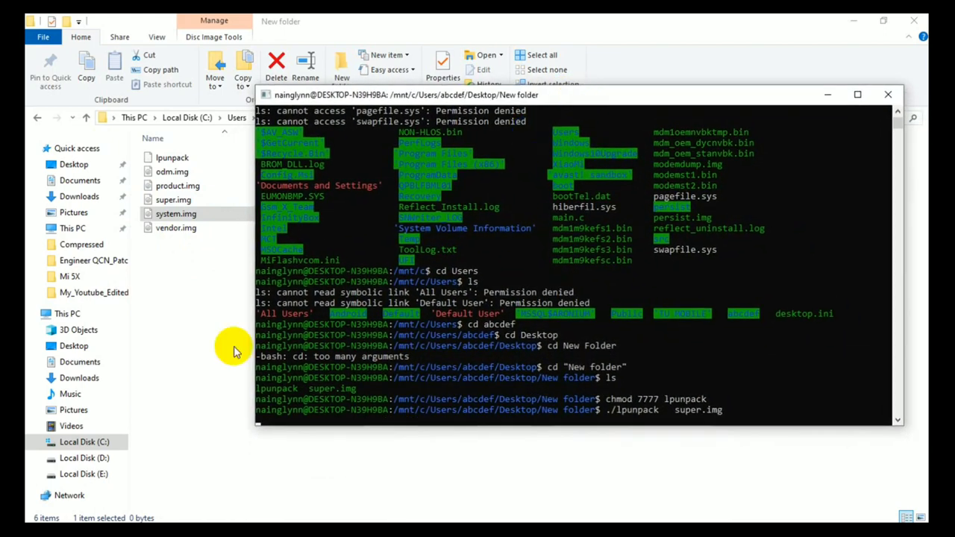
left_click(209, 325)
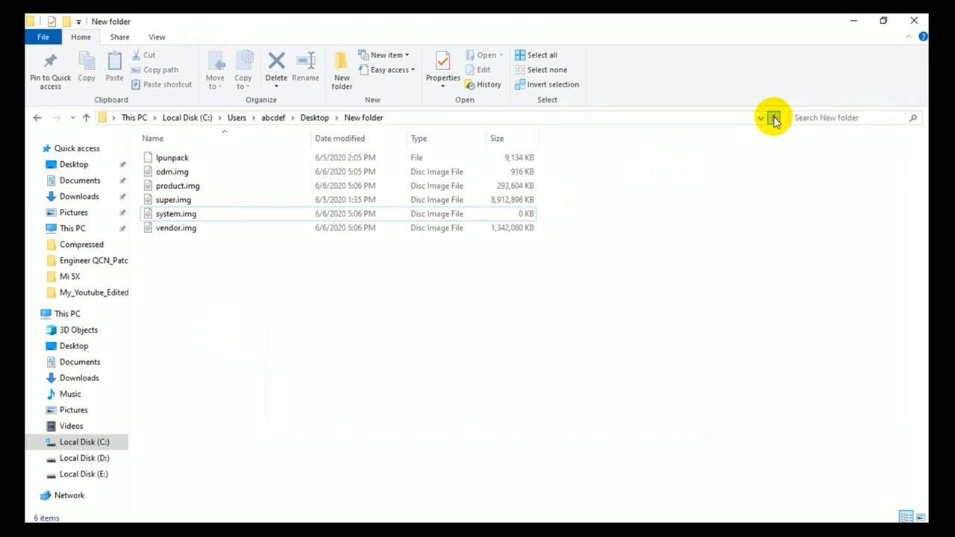
left_click(774, 119)
left_click(495, 213)
key("alt+Tab")
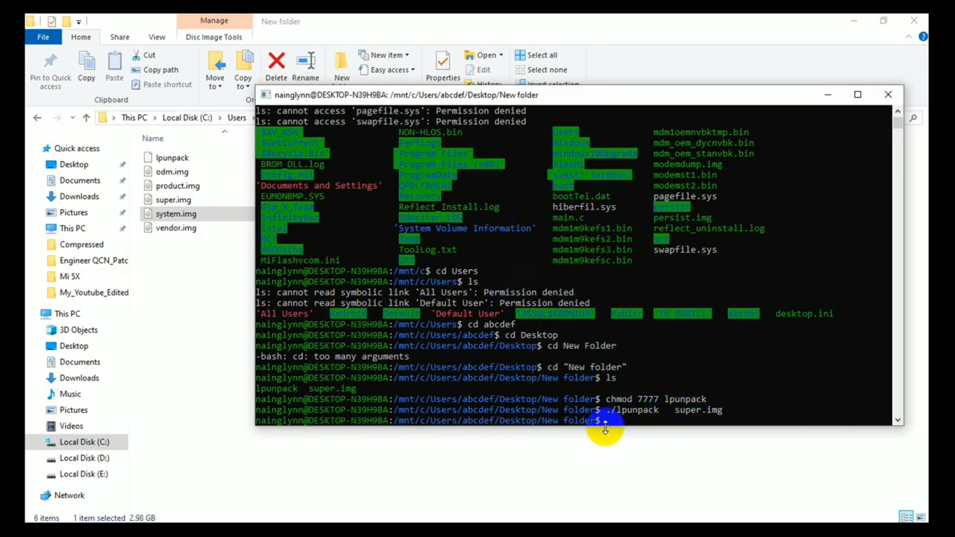
type("./lpunpa")
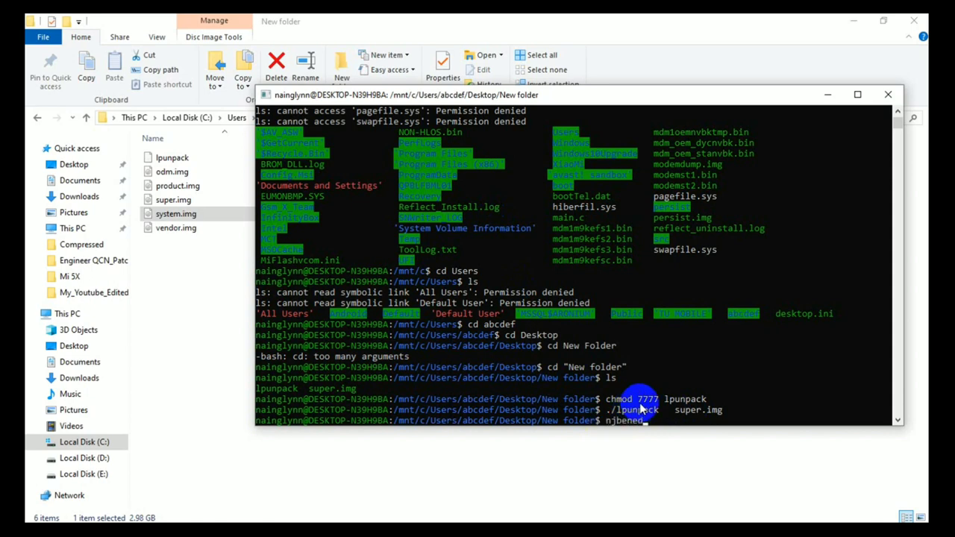
key("BackSpace")
key("BackSpace")
key("BackSpace")
key("BackSpace")
key("BackSpace")
key("BackSpace")
key("BackSpace")
key("BackSpace")
Point out super.img in New folder, and open the images folder of the phoenix_images firmware in the Desktop's Mi 5X folder.
left_click(160, 337)
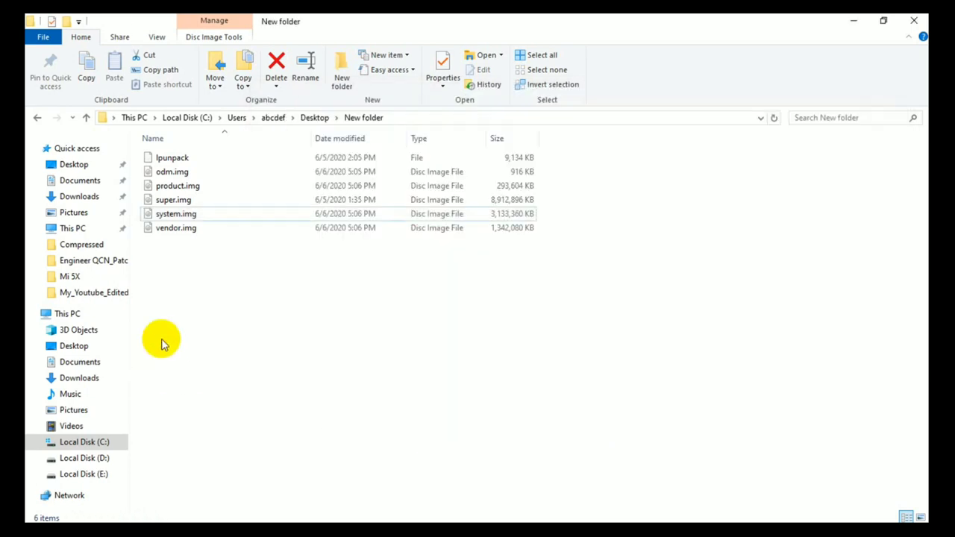
left_click(423, 200)
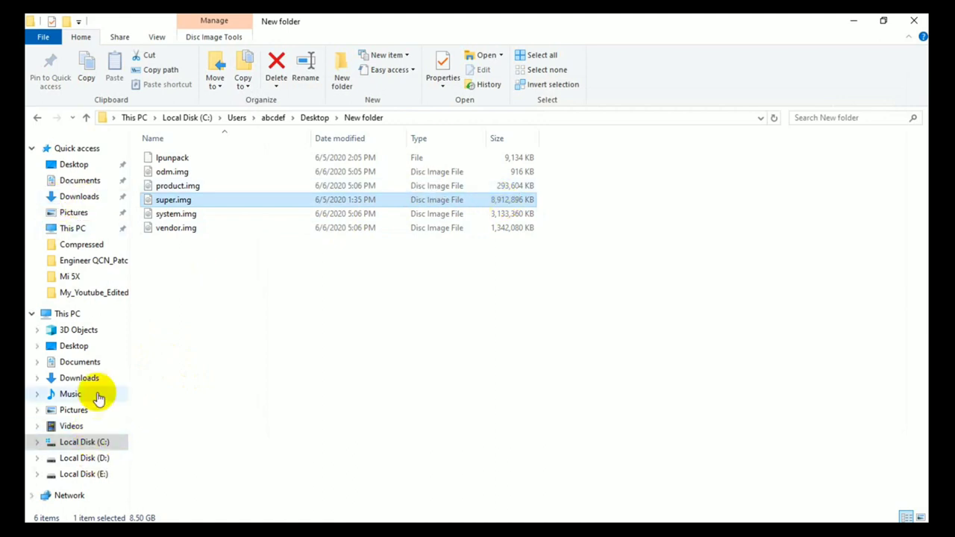
left_click(313, 117)
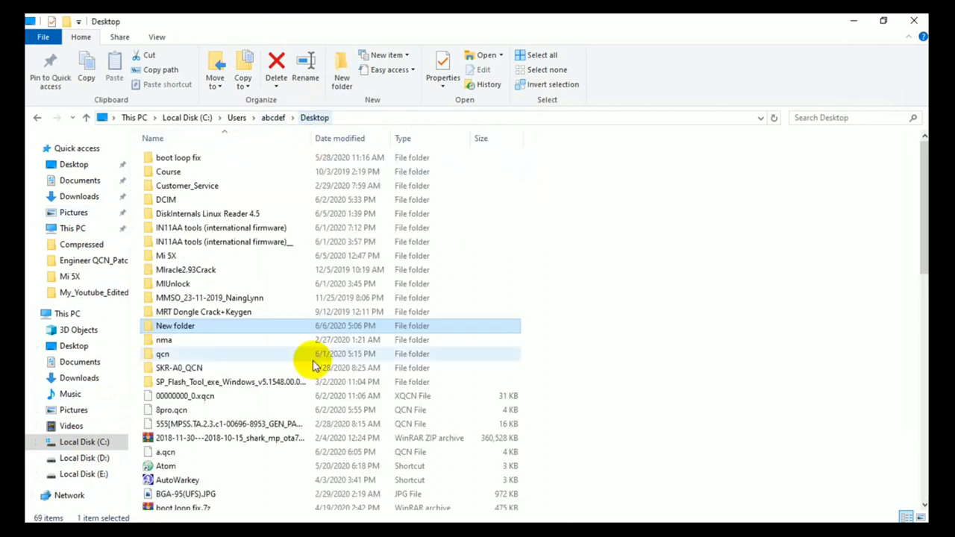
left_click(194, 243)
double_click(188, 256)
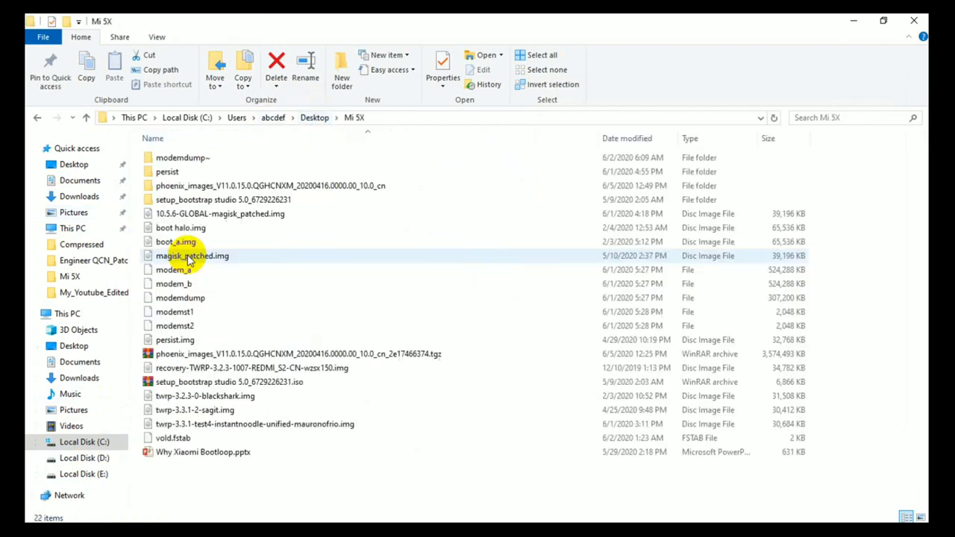
double_click(188, 187)
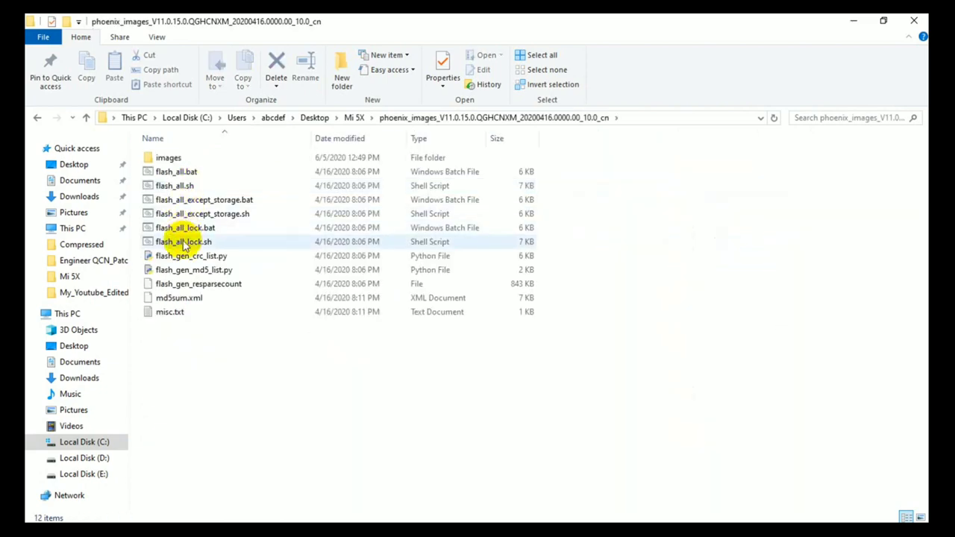
double_click(187, 163)
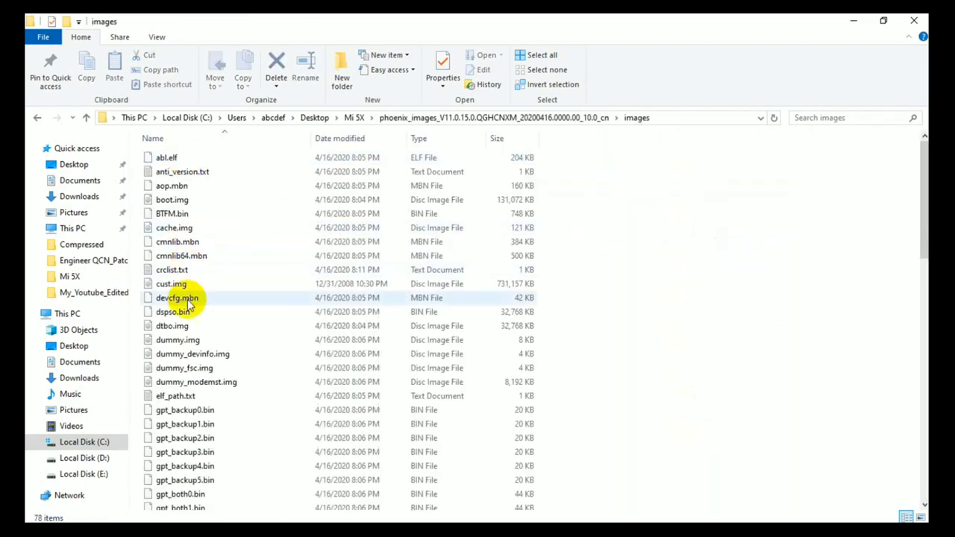
Locate and select super.img in the firmware's images folder to examine its size.
left_click(191, 330)
key("Page_Down")
key("Page_Down")
key("Page_Down")
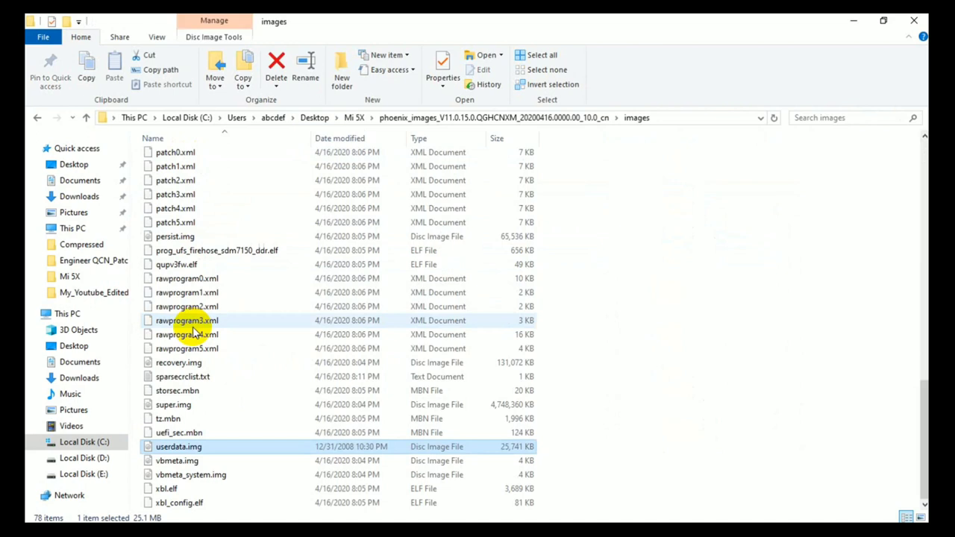
key("Down")
key("Up")
key("Up")
key("Up")
key("Up")
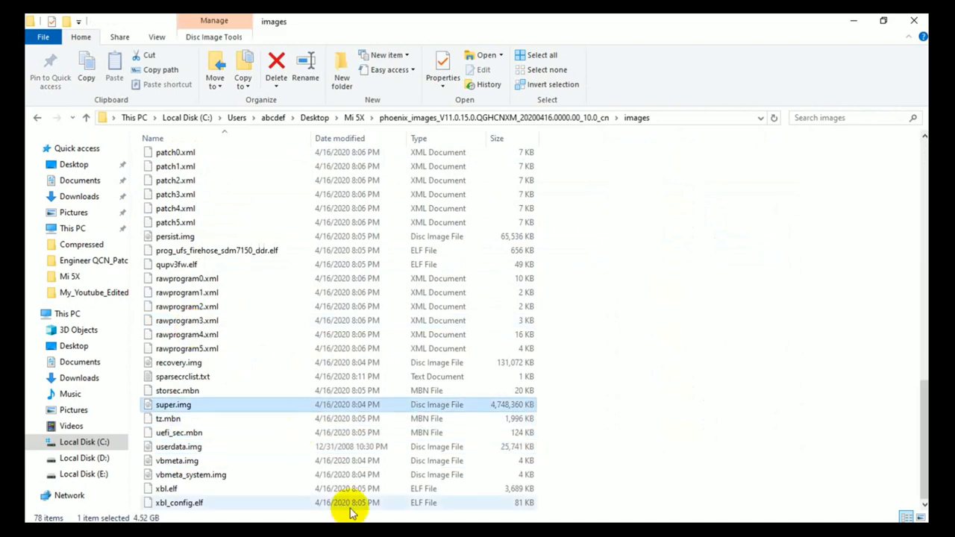
left_click(289, 404, "ctrl")
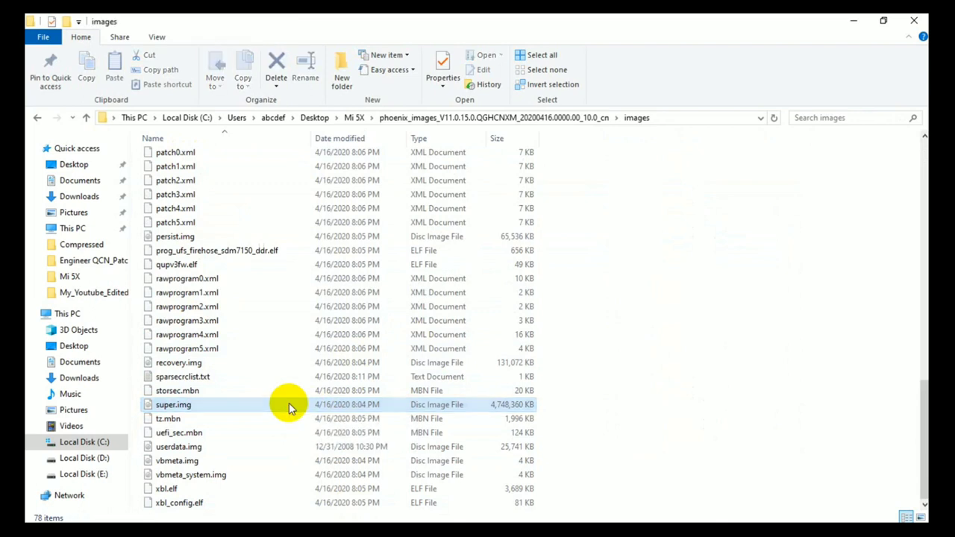
left_click(289, 403)
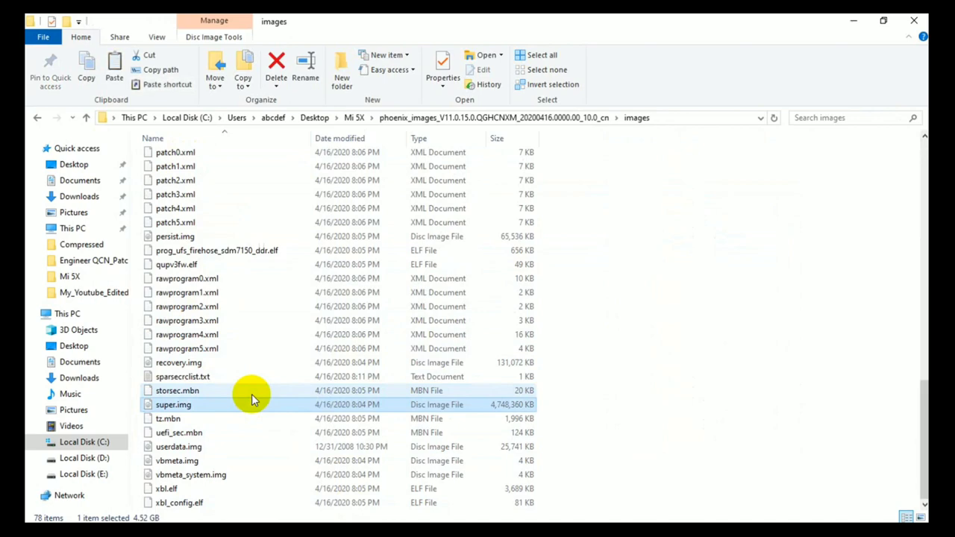
Open New folder on the Desktop and select its image files from odm.img through vendor.img.
left_click(86, 166)
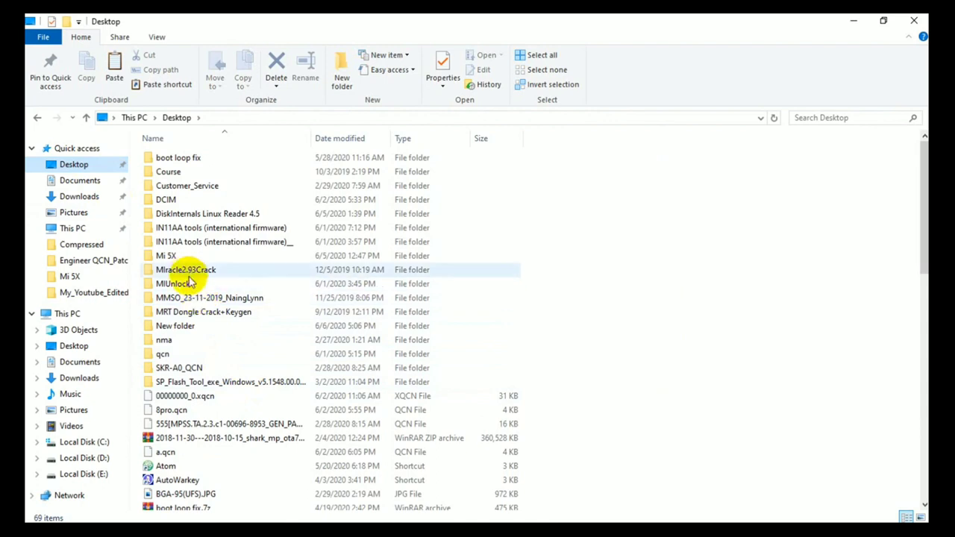
double_click(192, 325)
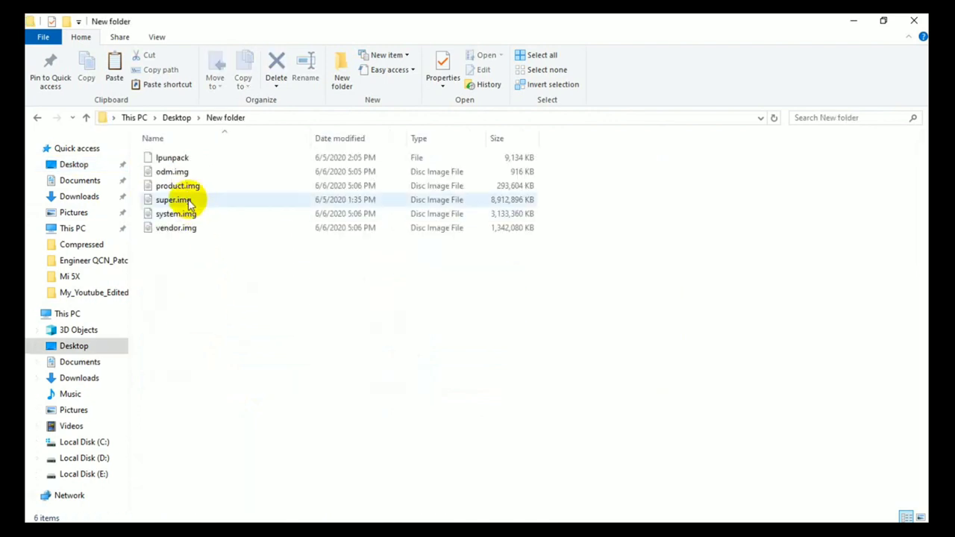
left_click(181, 188)
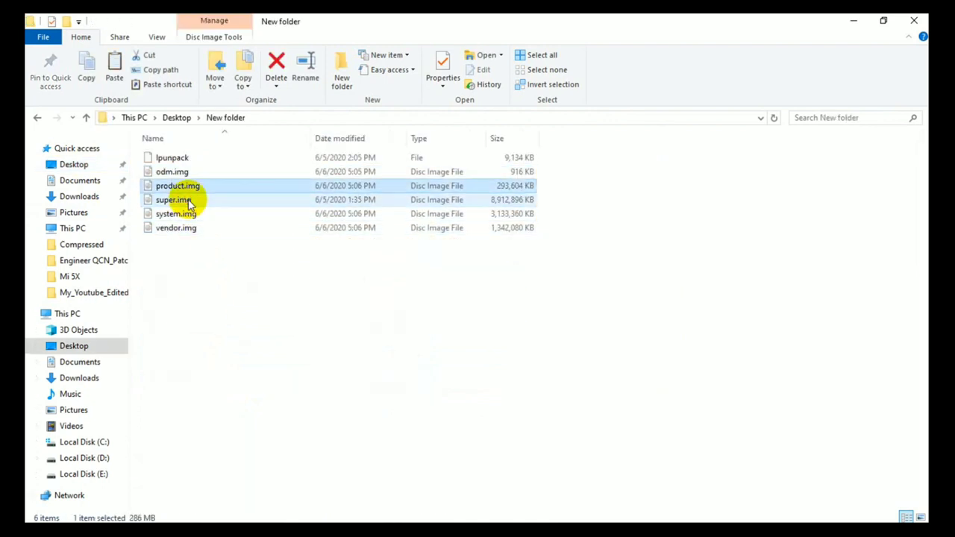
key("Up")
key("shift+Down")
key("shift+Down")
key("shift+Down")
key("shift+Down")
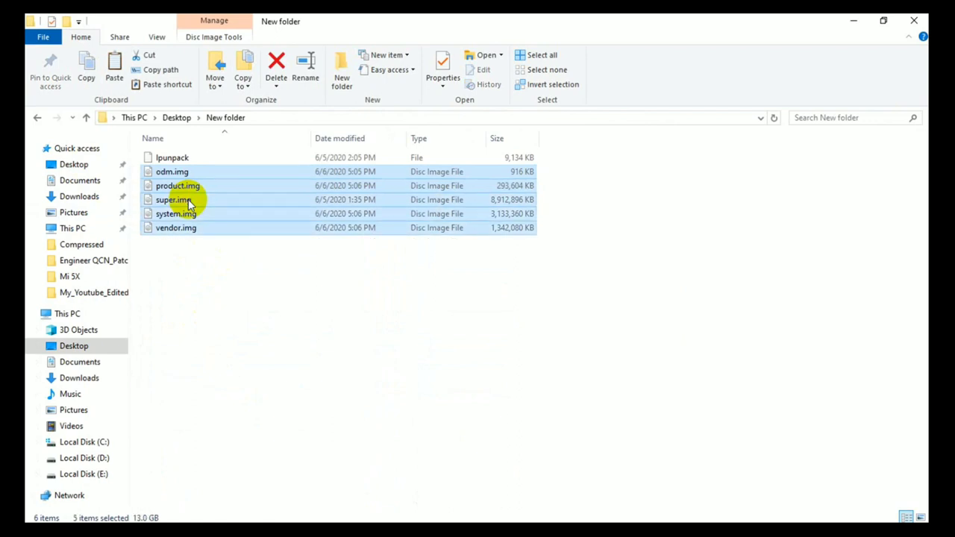
key("shift+Up")
key("shift+Up")
key("shift+Up")
key("shift+Up")
key("shift+Up")
key("shift+Delete")
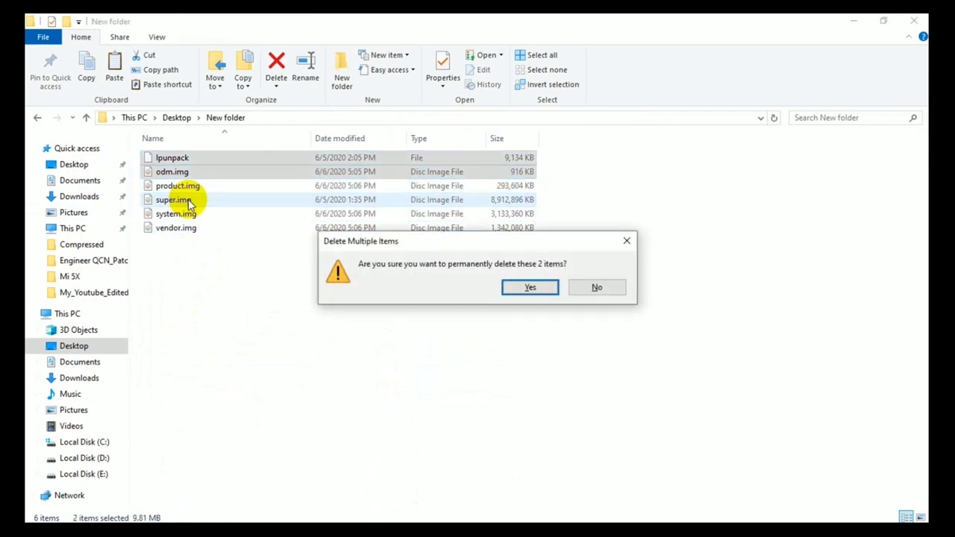
key("Right")
key("Return")
Permanently delete the five image files from odm.img through vendor.img in New folder, and paste the firmware's super.img beside lpunpack.
key("shift+Down")
key("shift+Down")
key("shift+Down")
key("shift+Down")
key("shift+Down")
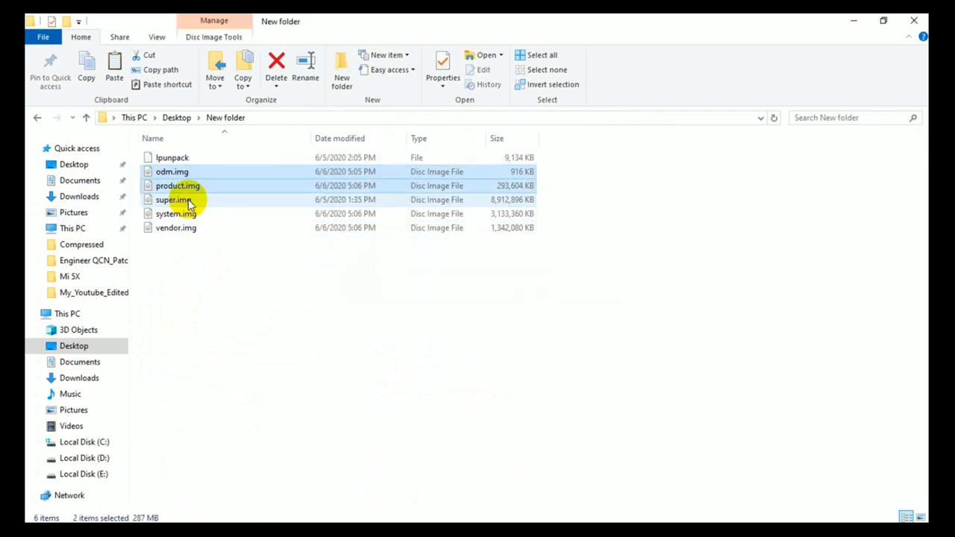
key("shift+Delete")
key("Return")
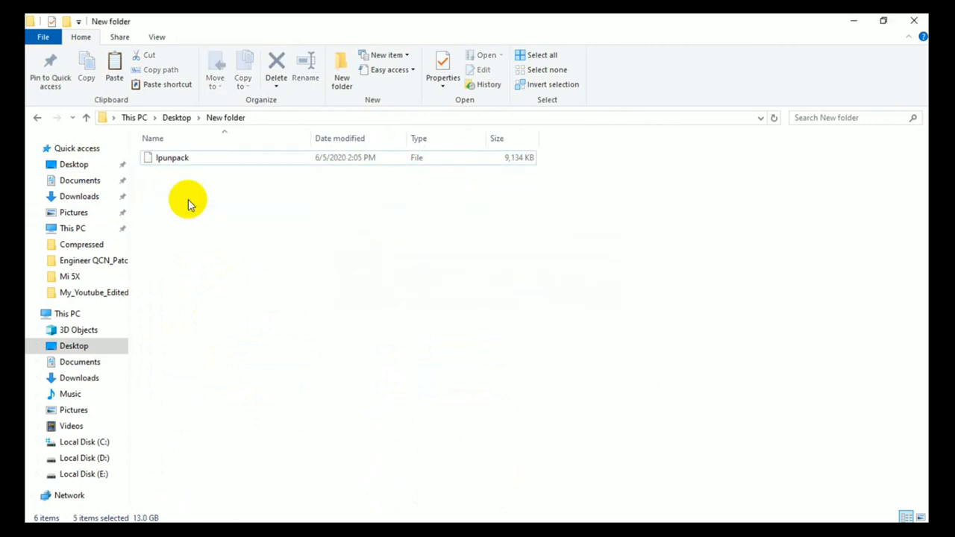
key("ctrl+v")
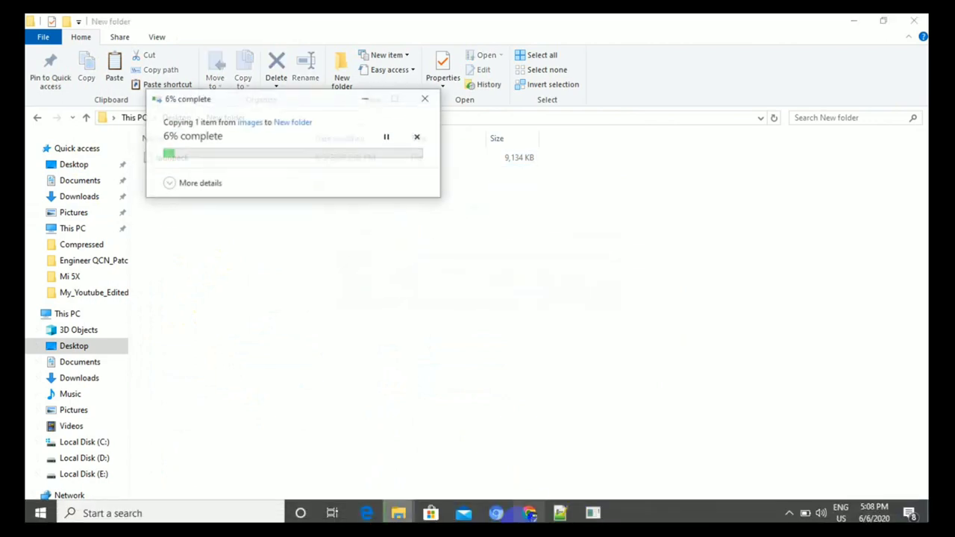
Switch to the WSL terminal and rerun ./lpunpack super.img on the newly copied image.
left_click(603, 513)
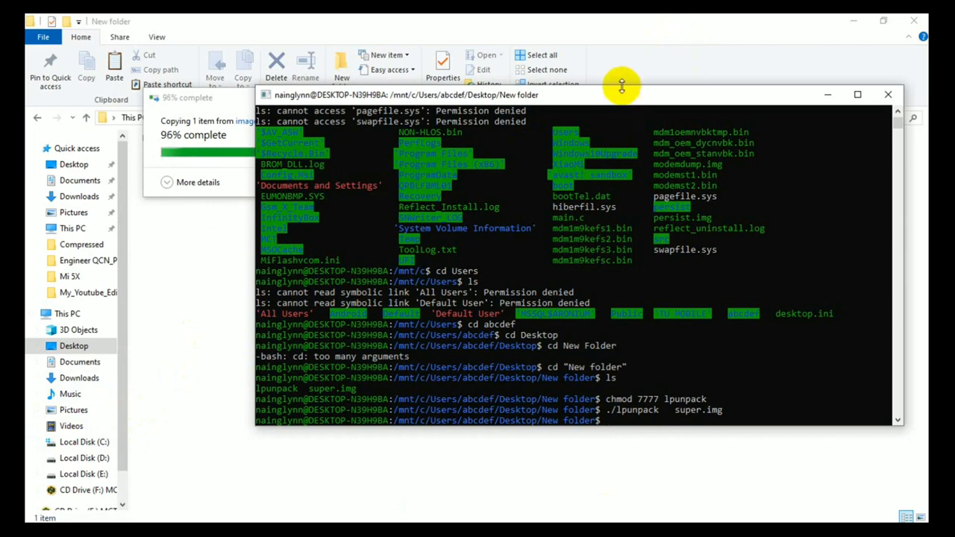
left_click_drag(619, 94, 616, 122)
key("Up")
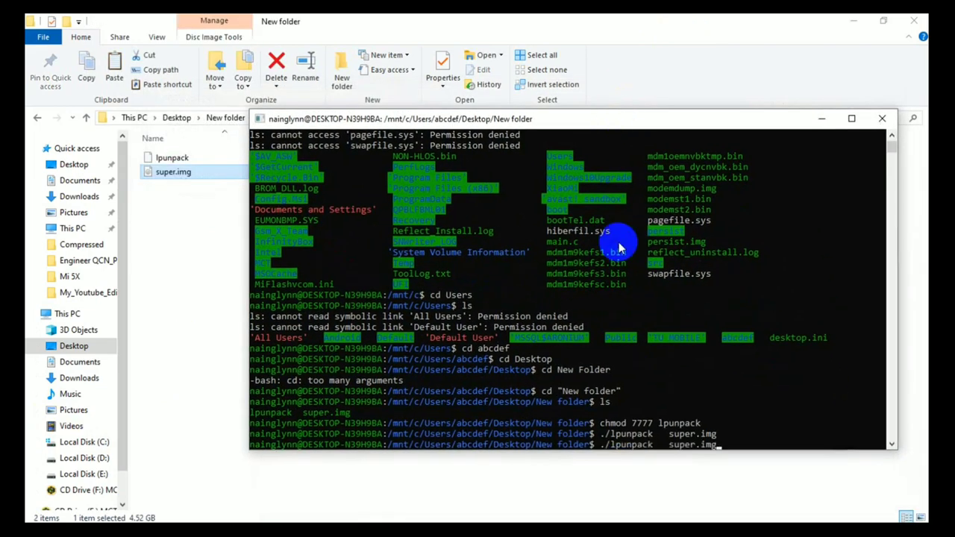
key("Return")
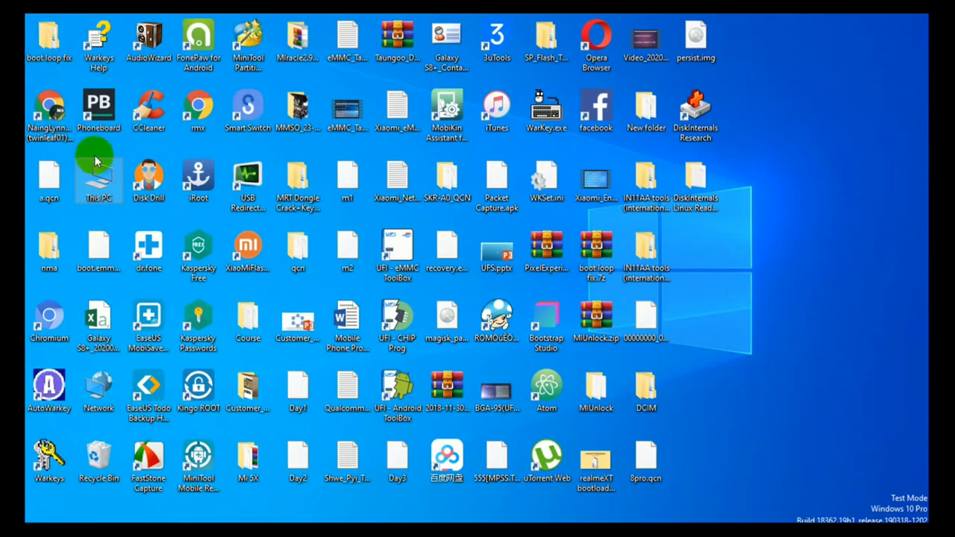
Search for MCT, launch MCT DAUK HYWEE TOOL PRO, and close its window.
key("super")
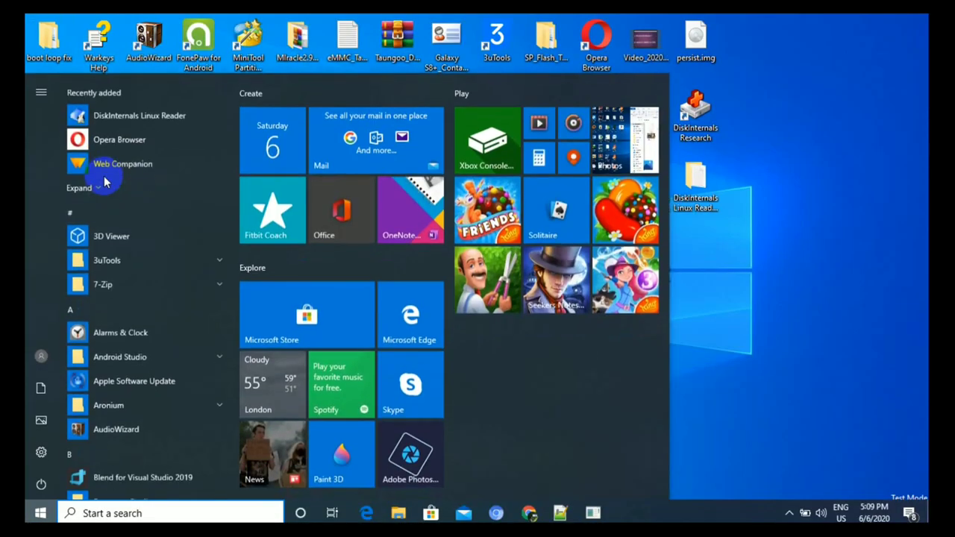
type("MCT")
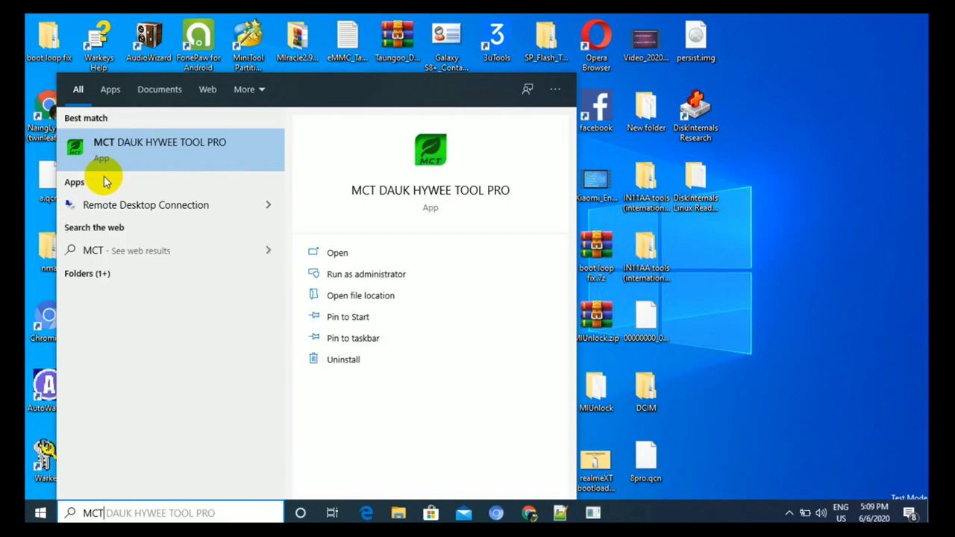
right_click(104, 182)
key("Escape")
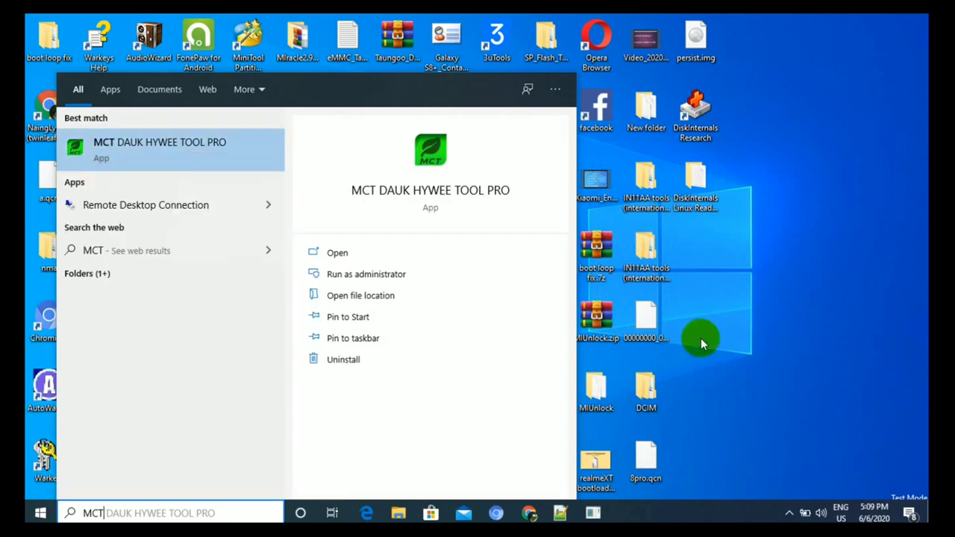
left_click(790, 364)
left_click(788, 514)
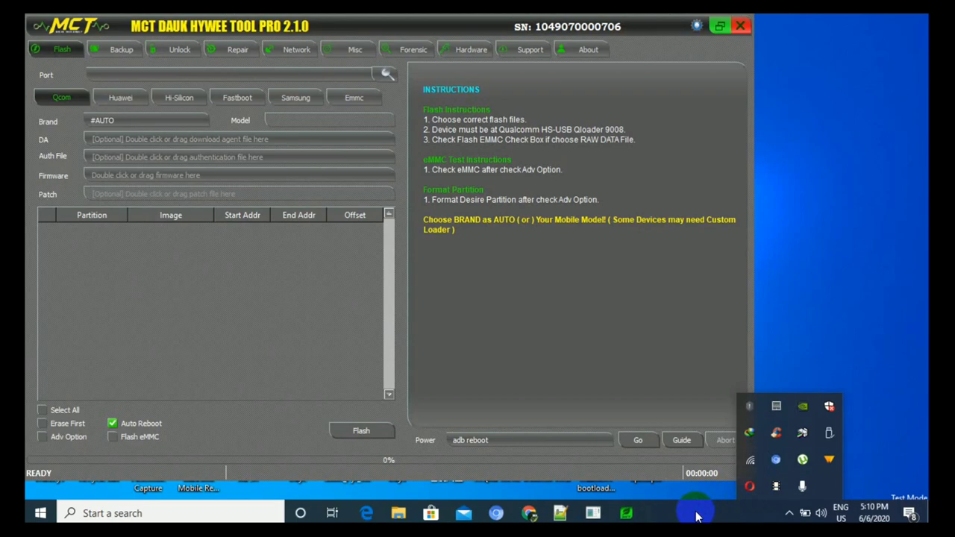
left_click(749, 23)
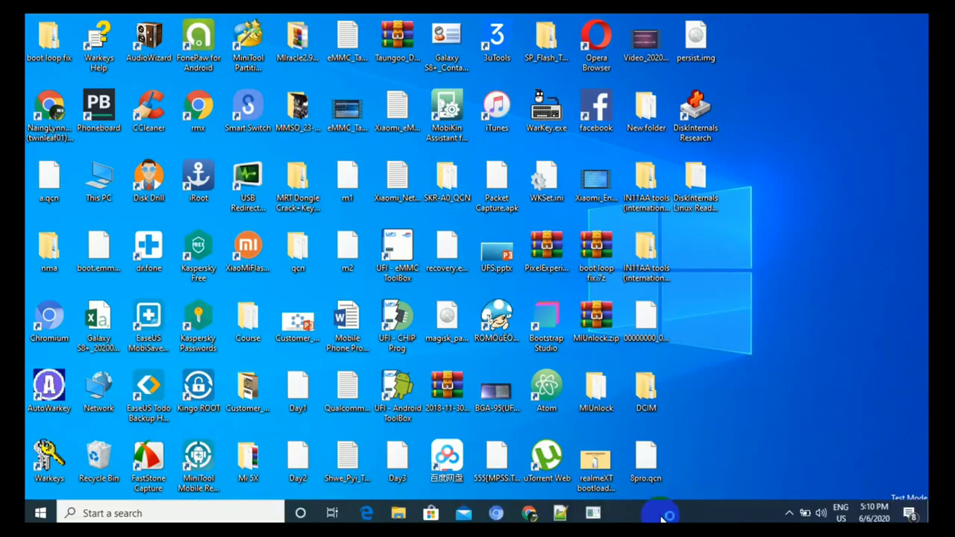
Open Task Manager, relaunch MCT DAUK HYWEE TOOL PRO as administrator and locate its MCTPro.exe process.
key("ctrl+shift+Escape")
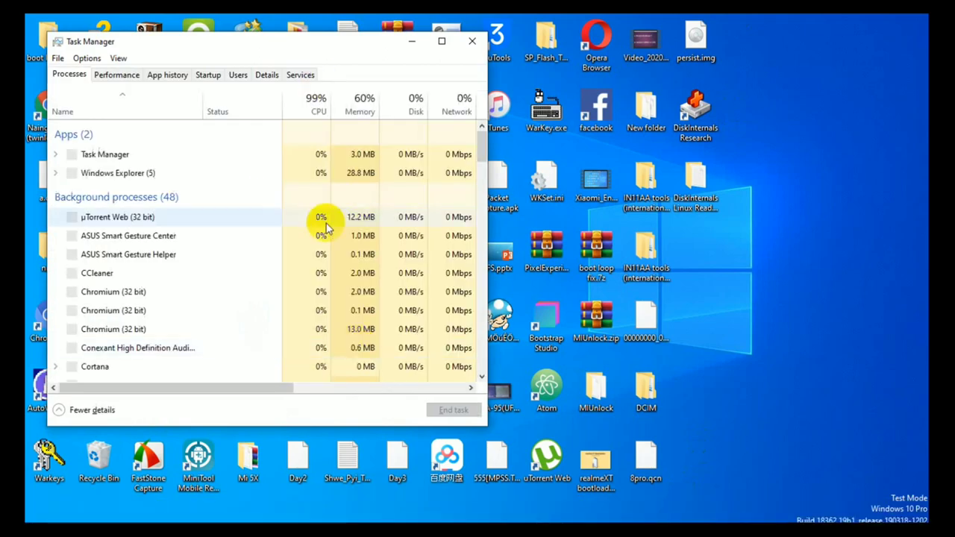
key("super")
type("MCT")
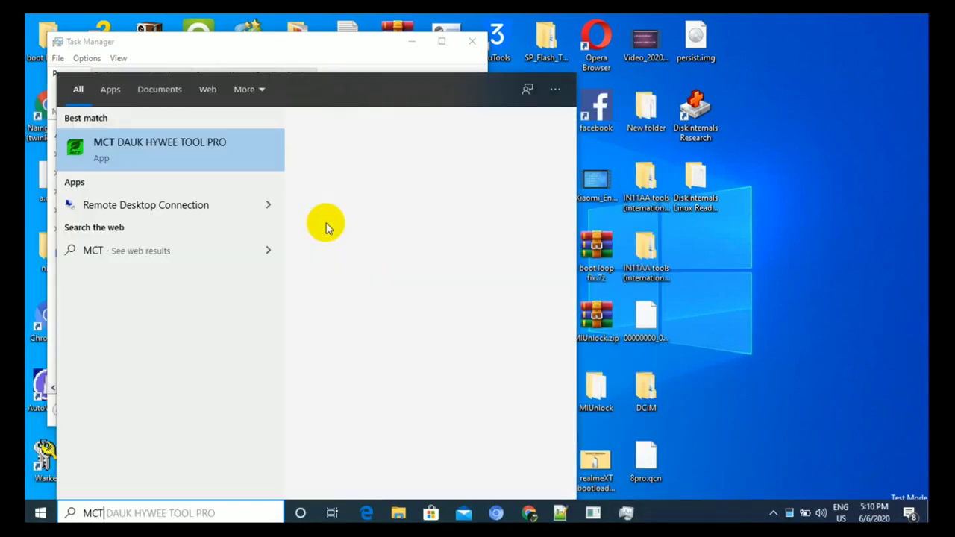
key("shift+F10")
key("Down")
key("Return")
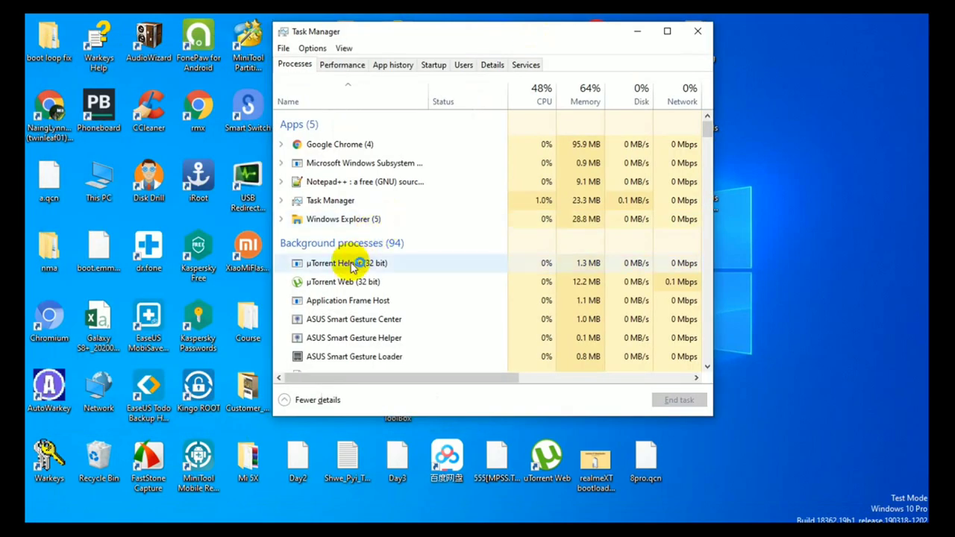
left_click(352, 258)
key("m")
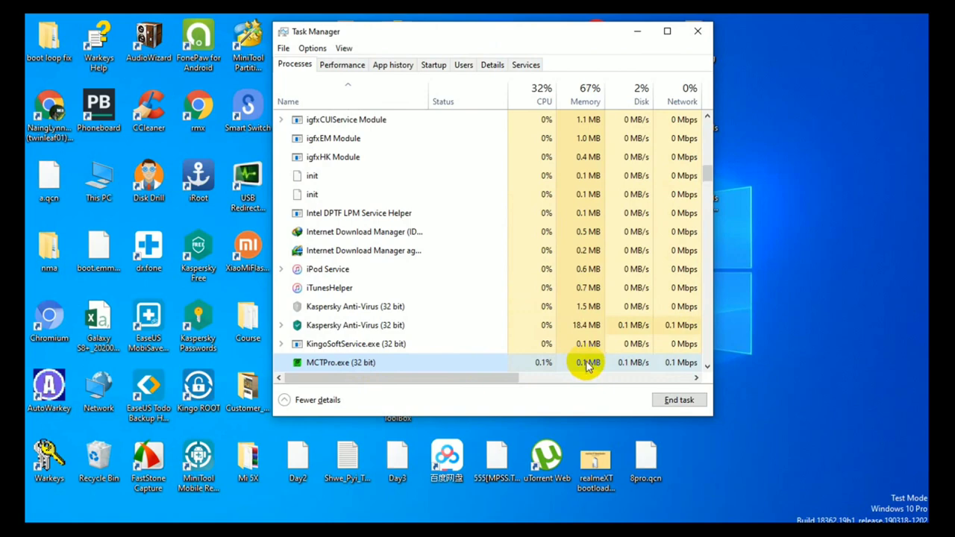
Check Task Manager's process list and the hidden tray icons for the MCT tool, and minimize Task Manager.
left_click_drag(558, 33, 386, 67)
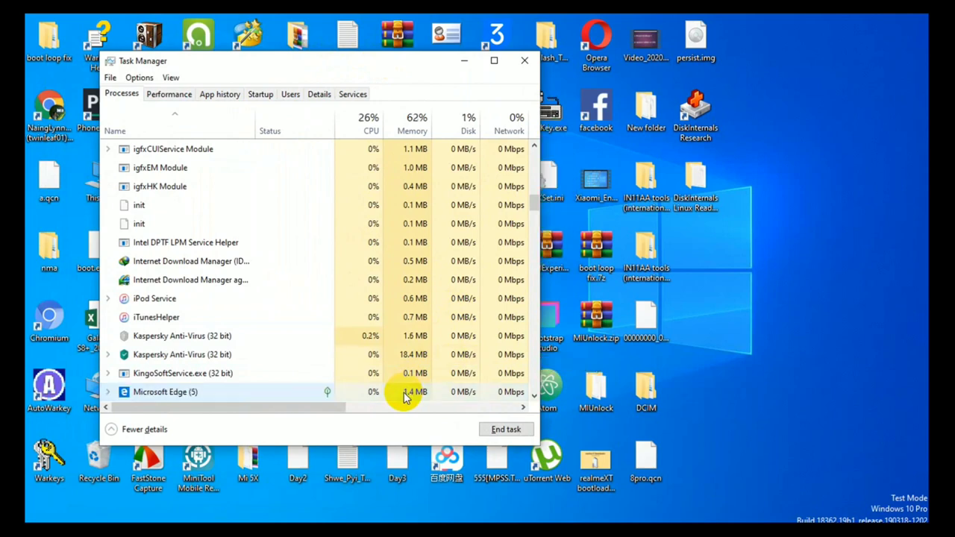
left_click_drag(532, 204, 530, 215)
left_click(463, 66)
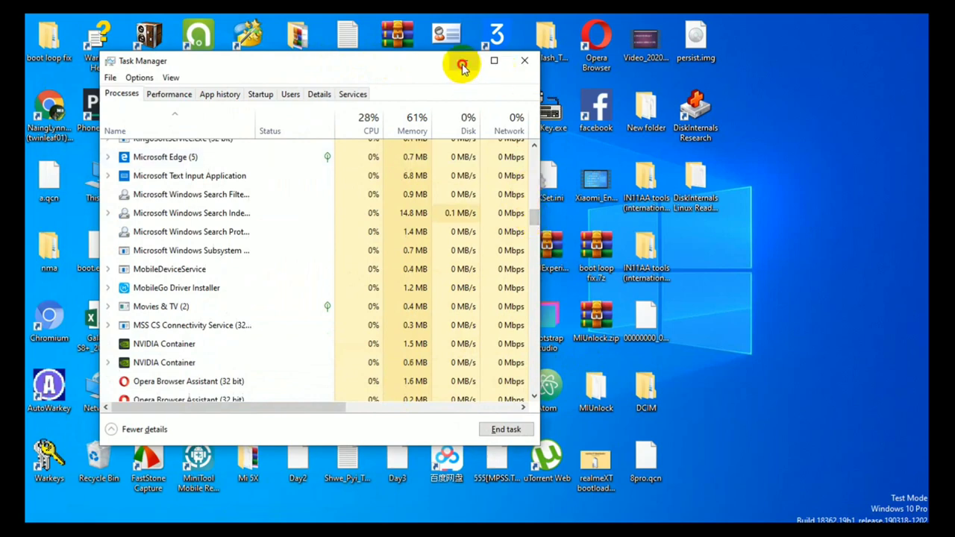
left_click(782, 514)
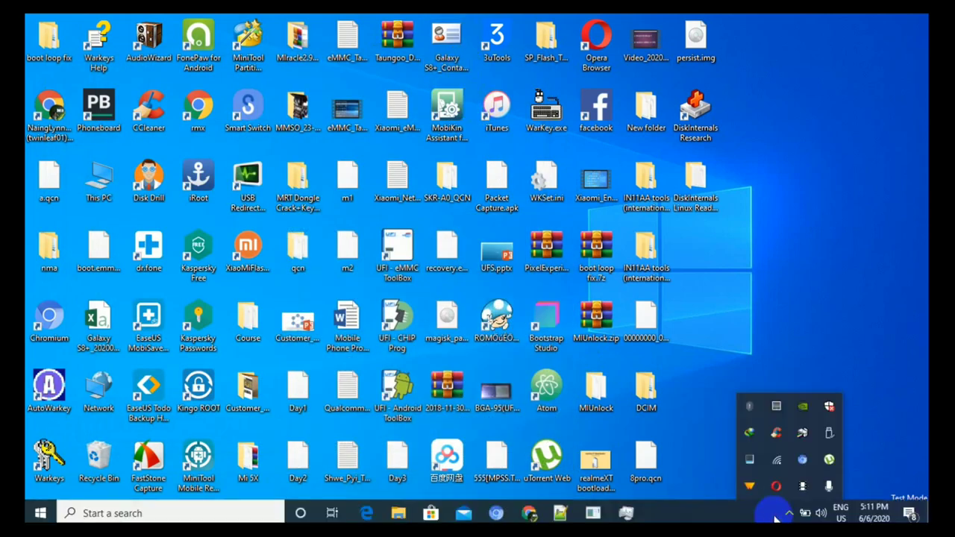
left_click(759, 353)
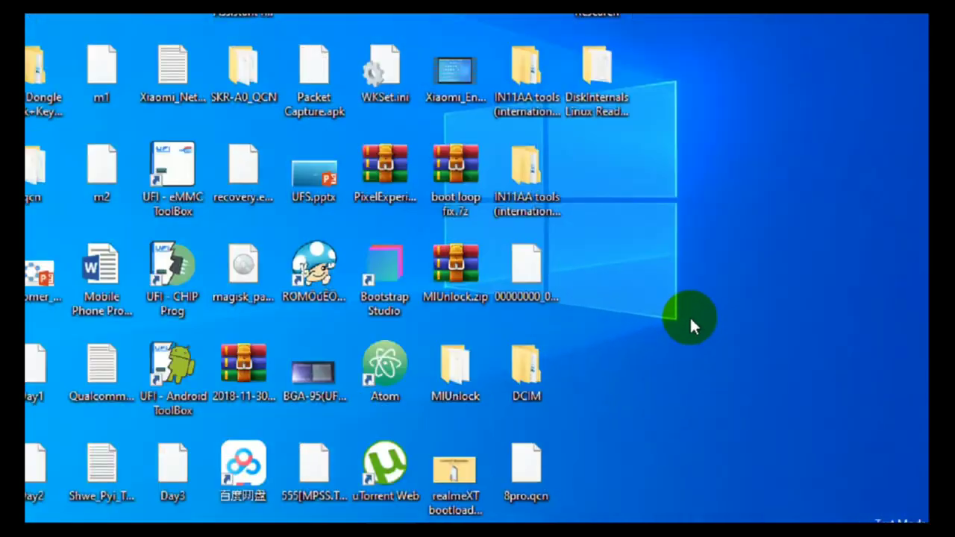
Search for MCT and start MCT DAUK HYWEE TOOL PRO as administrator.
key("super")
type("MCT")
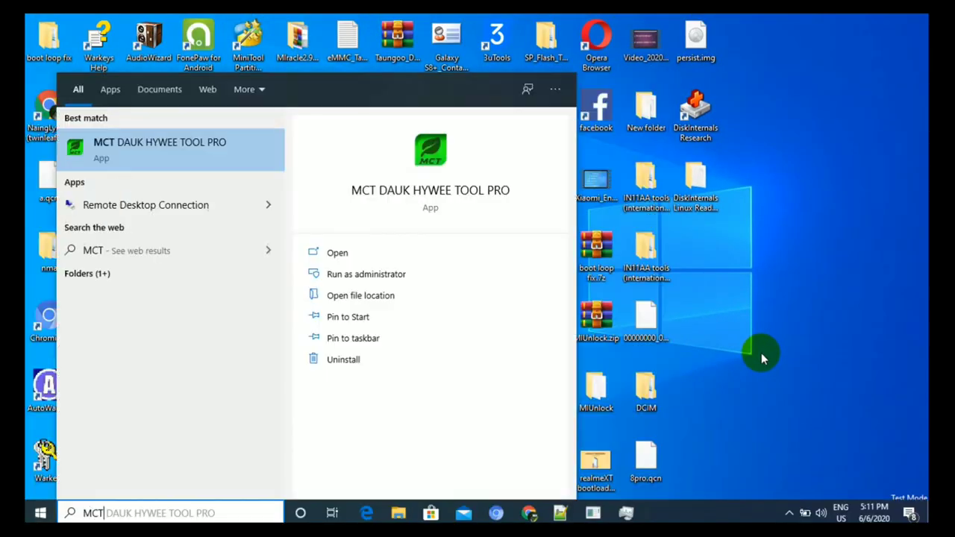
key("Menu")
key("Down")
key("Return")
left_click(790, 513)
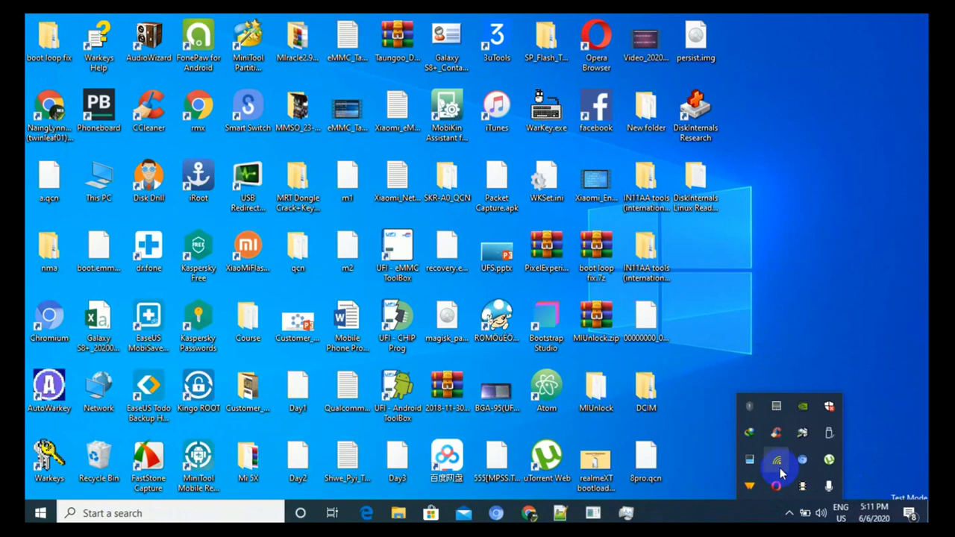
Check the MCTPro.exe process in Task Manager, minimize Task Manager, and move the MCT tool's window nearer the screen's centre.
left_click(627, 514)
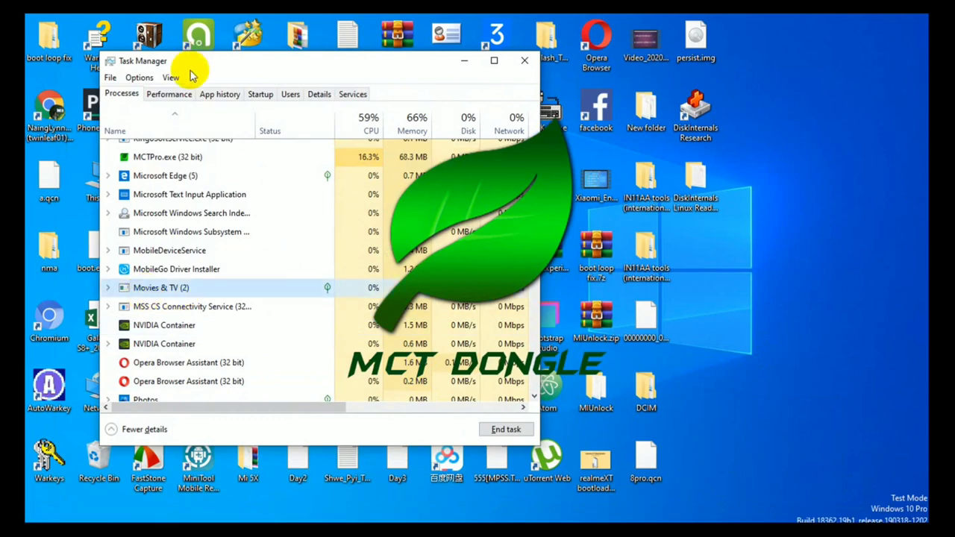
left_click(170, 159)
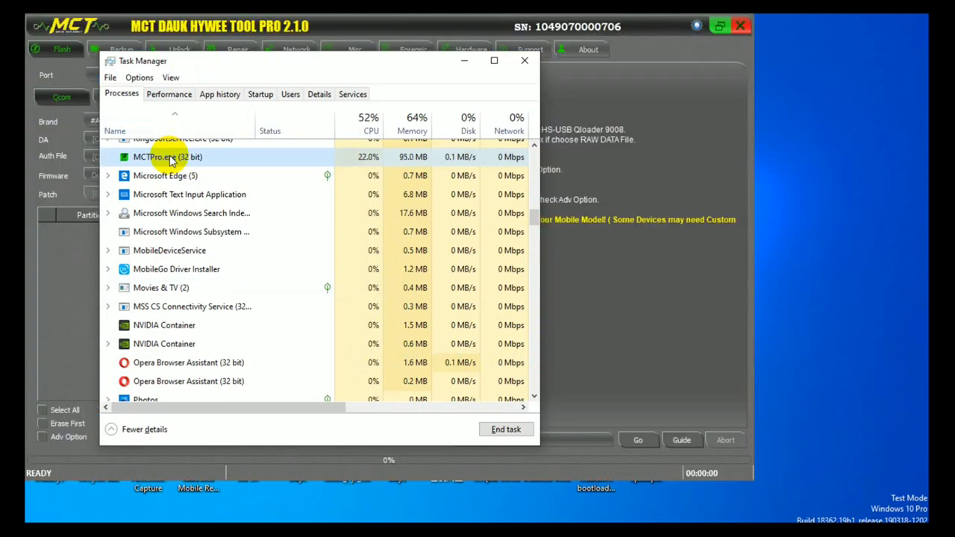
left_click(464, 62)
left_click_drag(373, 28, 489, 47)
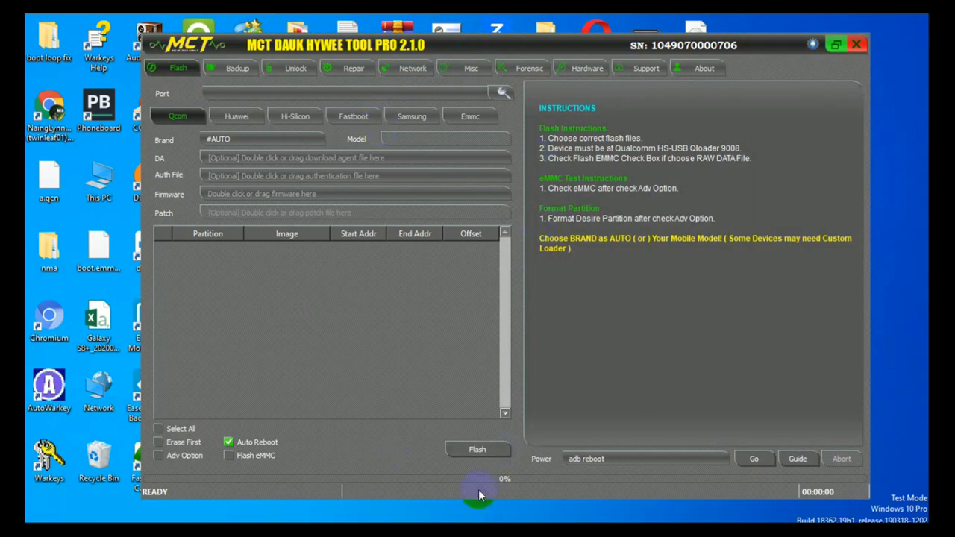
Switch to the Notepad++ notes, highlight super.img in the ./lpunpack command on line 36, and return to the MCT tool.
left_click(560, 514)
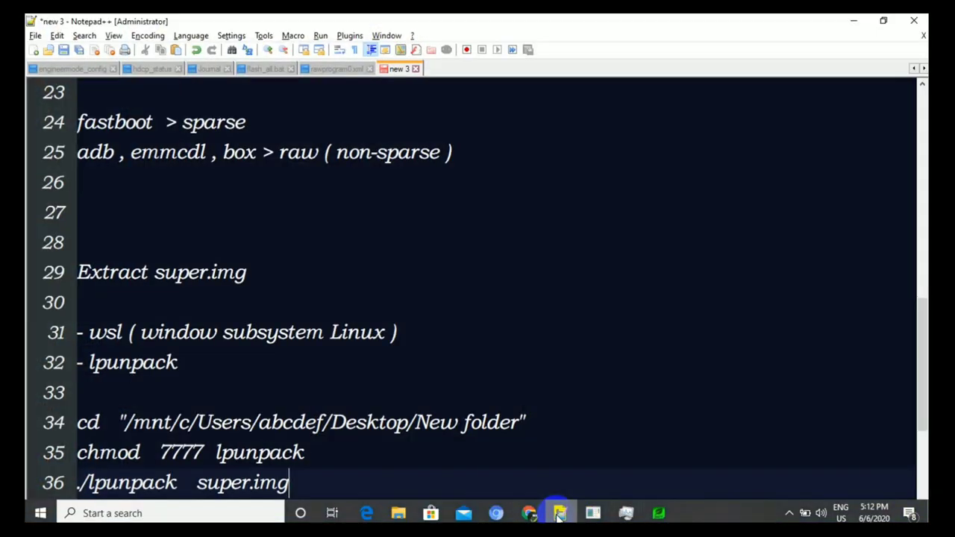
left_click_drag(305, 485, 201, 485)
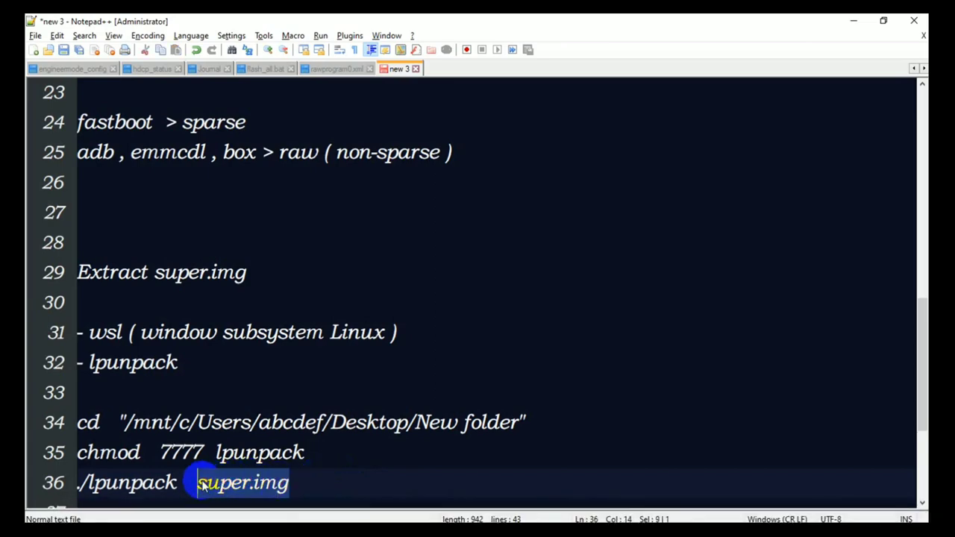
key("alt+Tab")
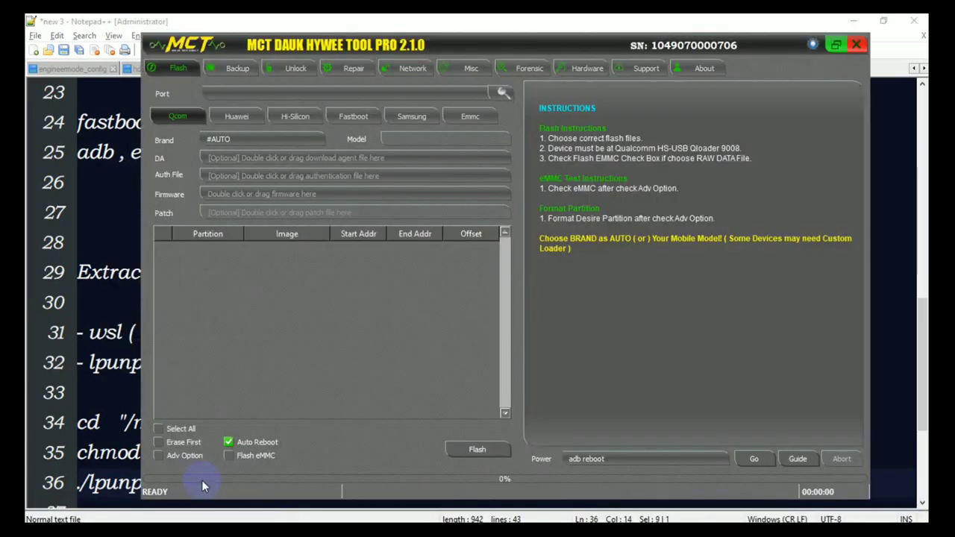
Open the MCT tool's sparse-to-raw image conversion and choose super.img from the desktop's New folder as the input file.
left_click(470, 69)
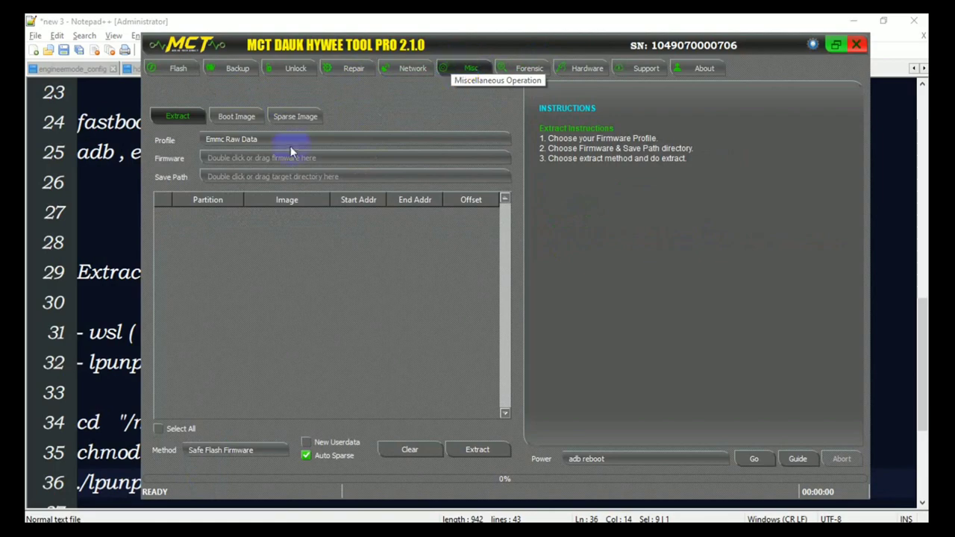
left_click(294, 119)
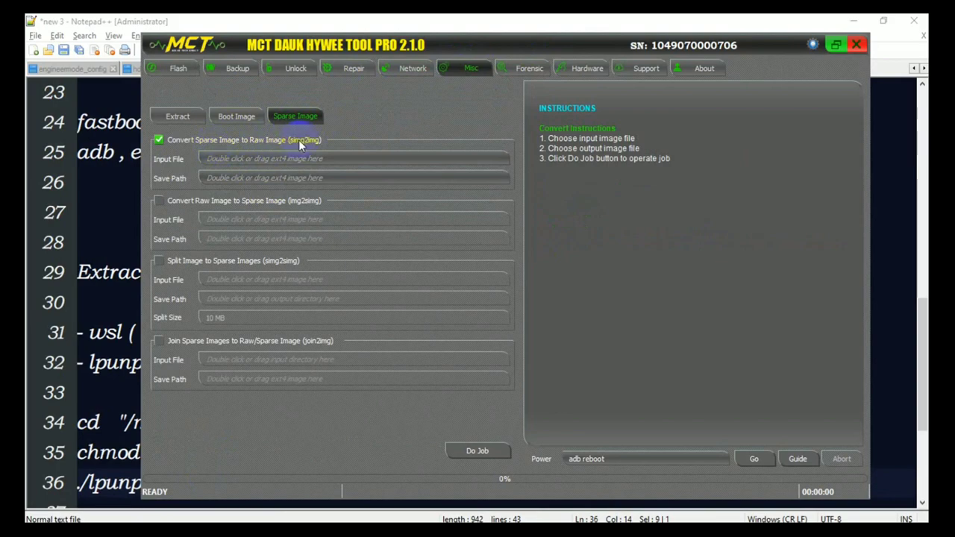
double_click(297, 160)
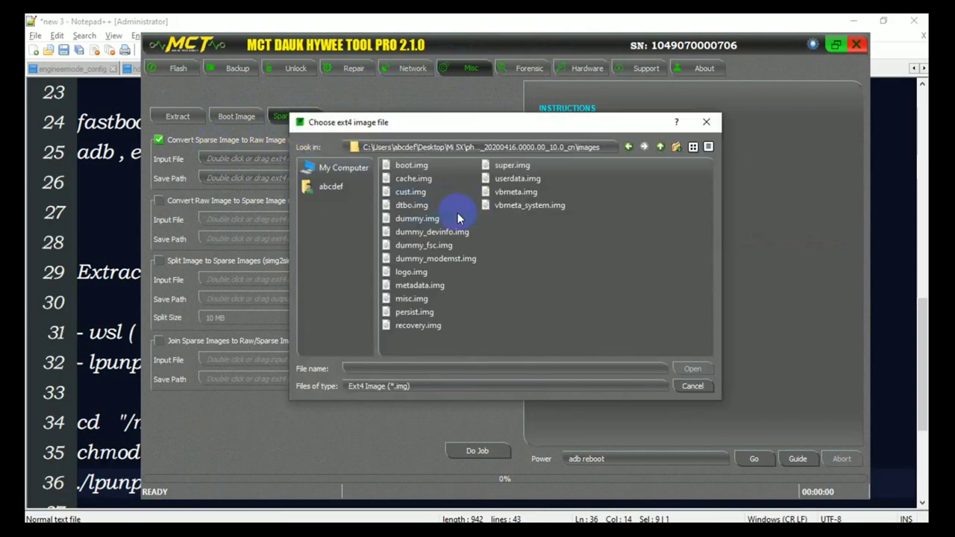
left_click(342, 189)
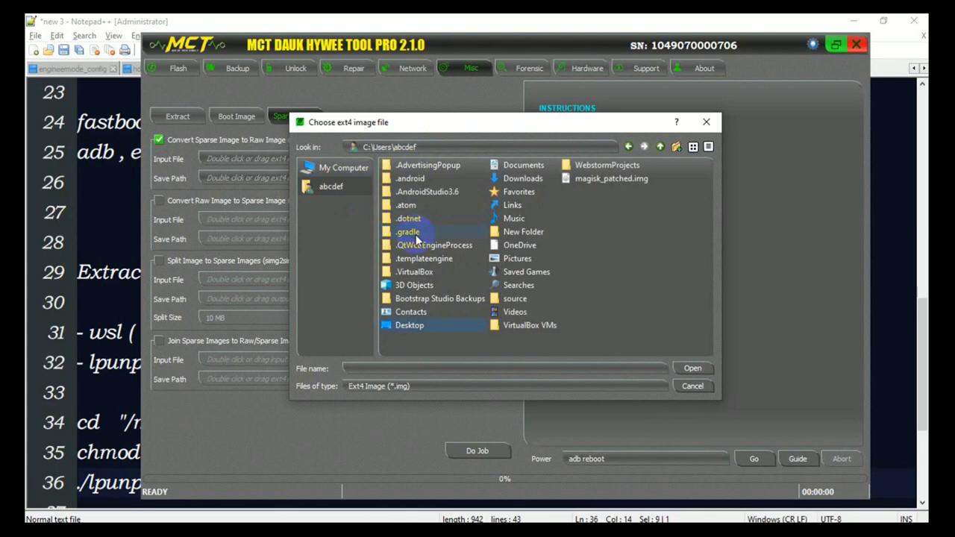
key("Return")
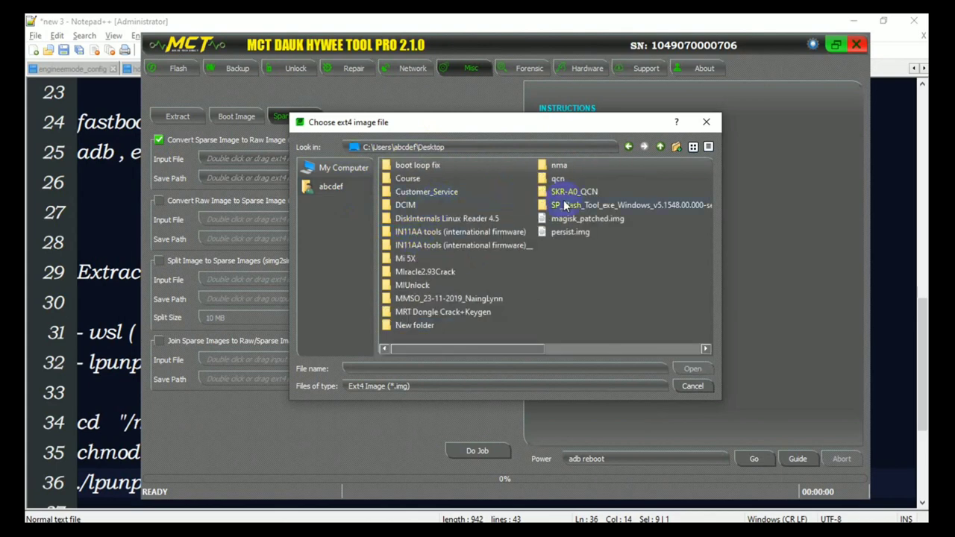
double_click(410, 324)
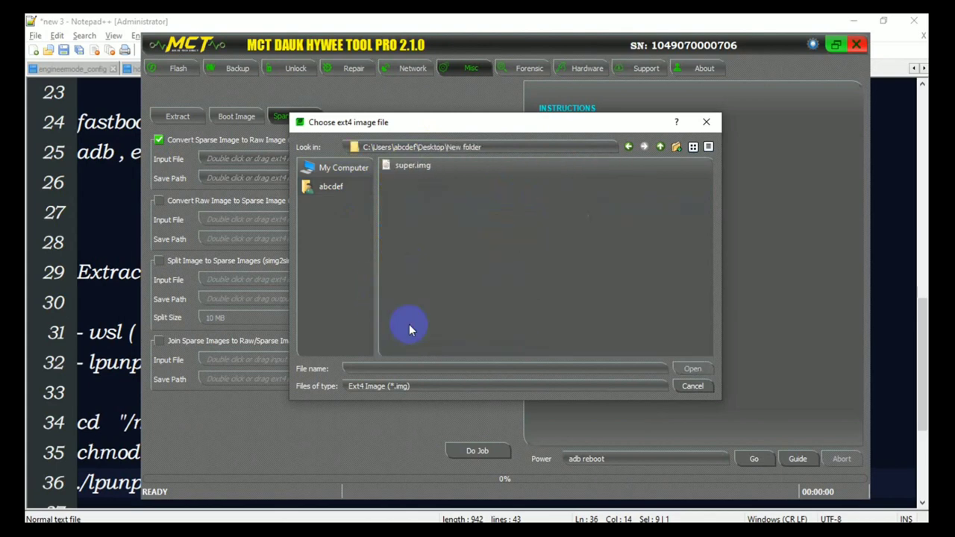
double_click(410, 169)
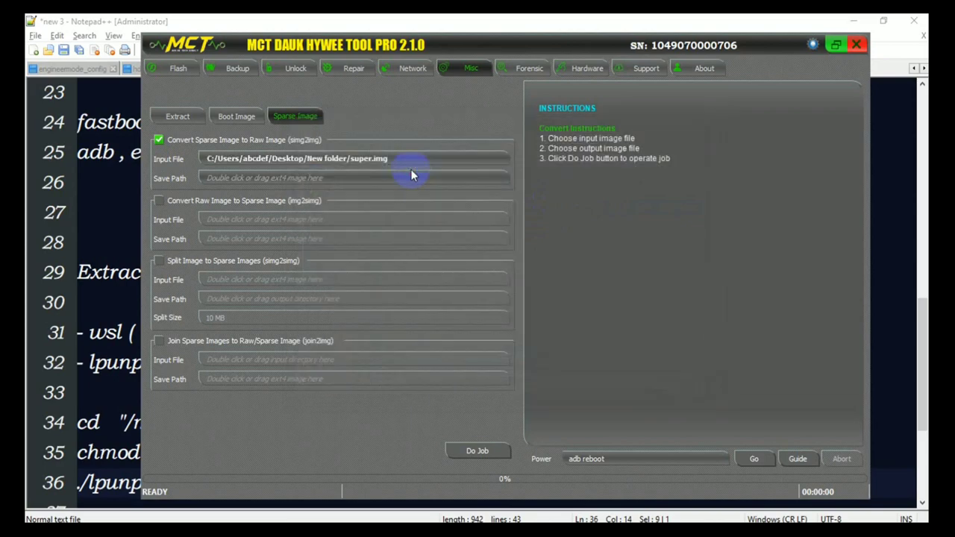
Set the raw image's save path to SUPER_NONSPARESE.img in New folder and run the conversion.
double_click(340, 178)
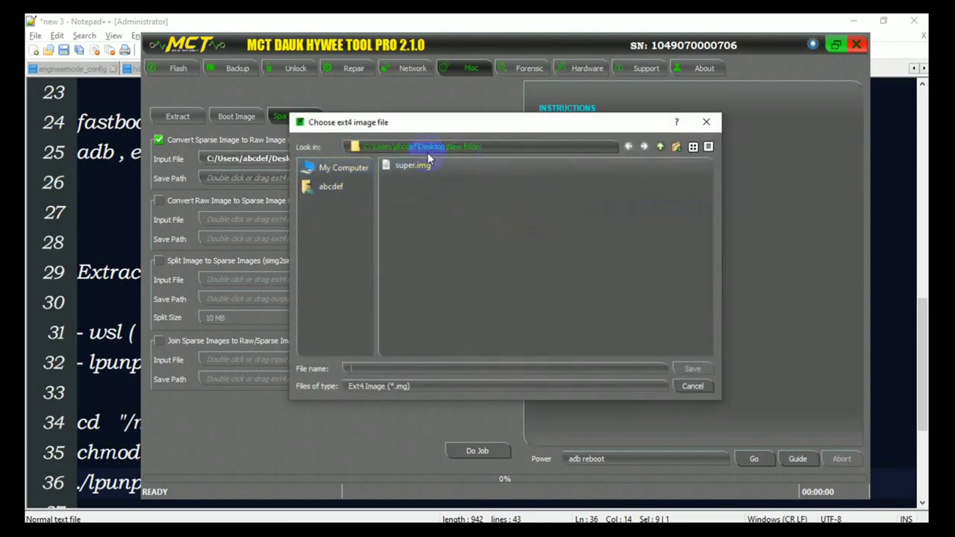
left_click(424, 366)
type("SUPER")
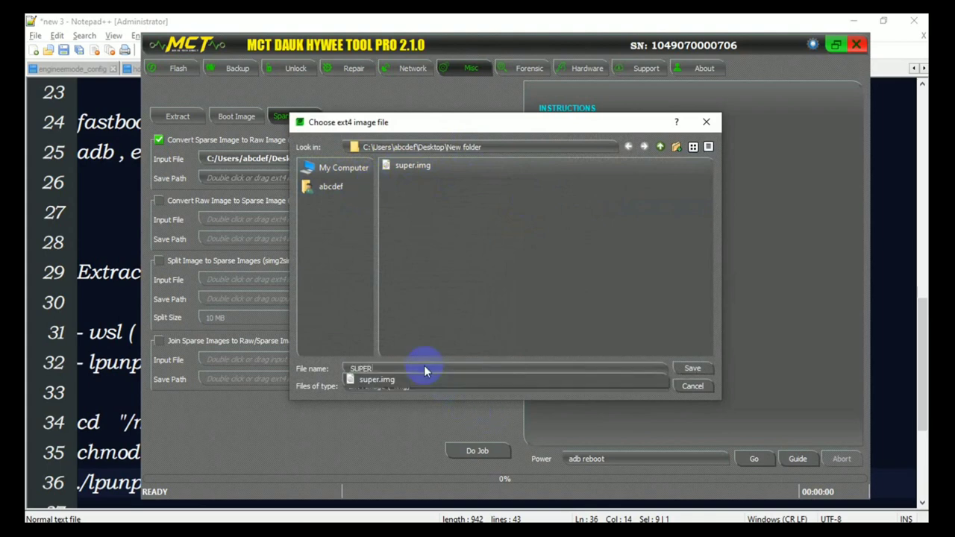
type("_N")
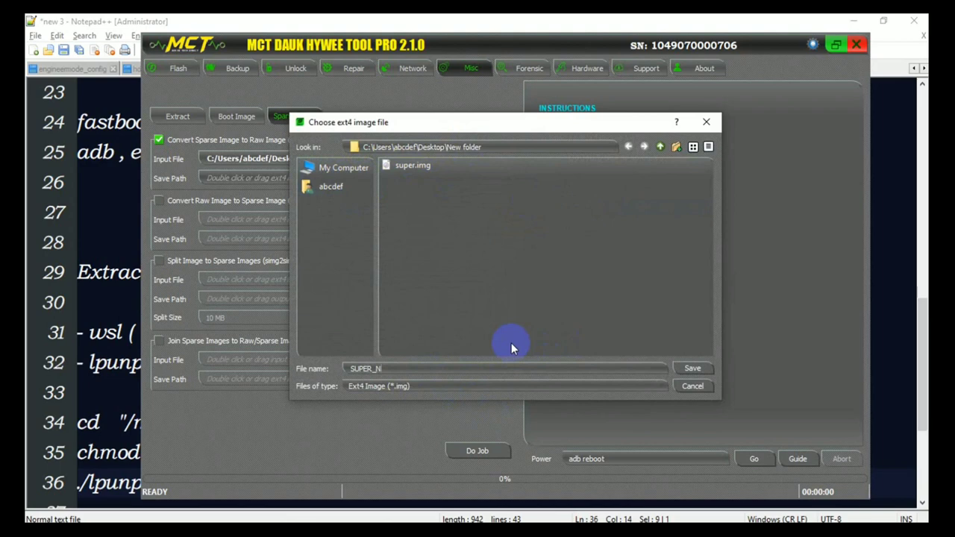
type("ONSPARESE")
left_click(688, 368)
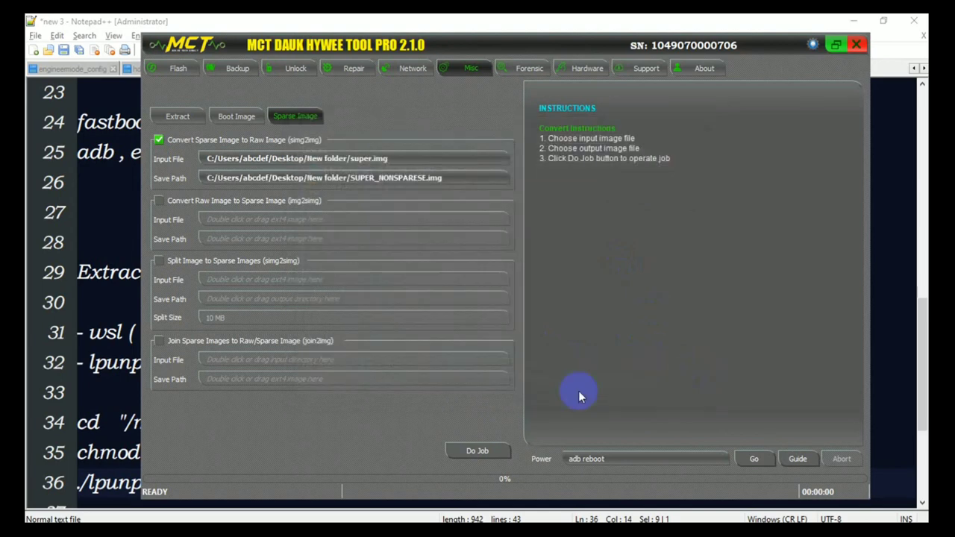
left_click(470, 453)
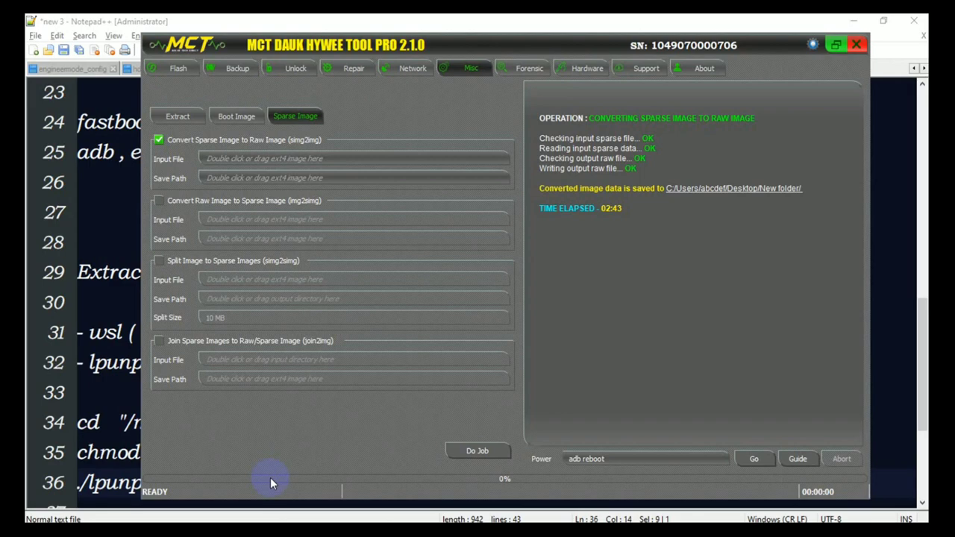
Open the converted image's output folder, maximize it, and select SUPER_NONSPARESE.img to compare its size with super.img.
left_click(735, 188)
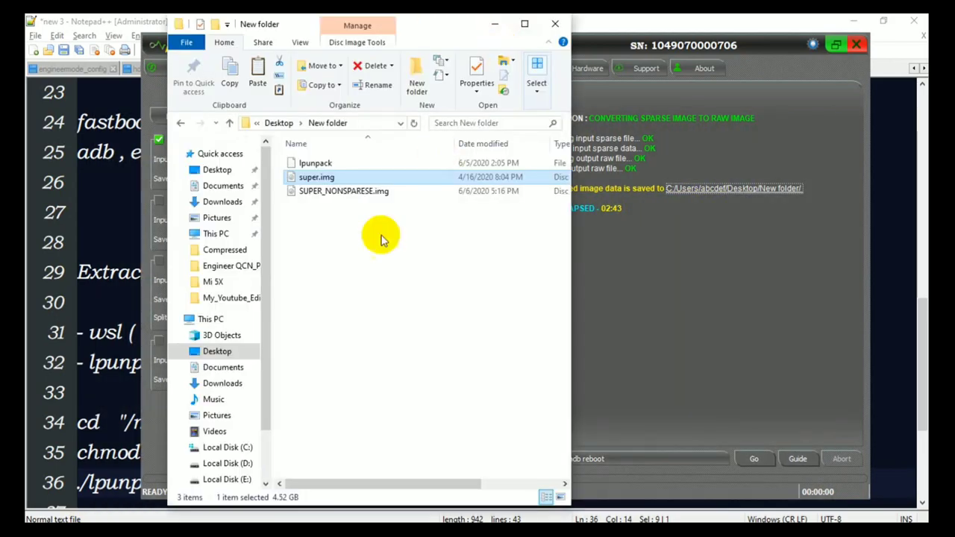
left_click(523, 23)
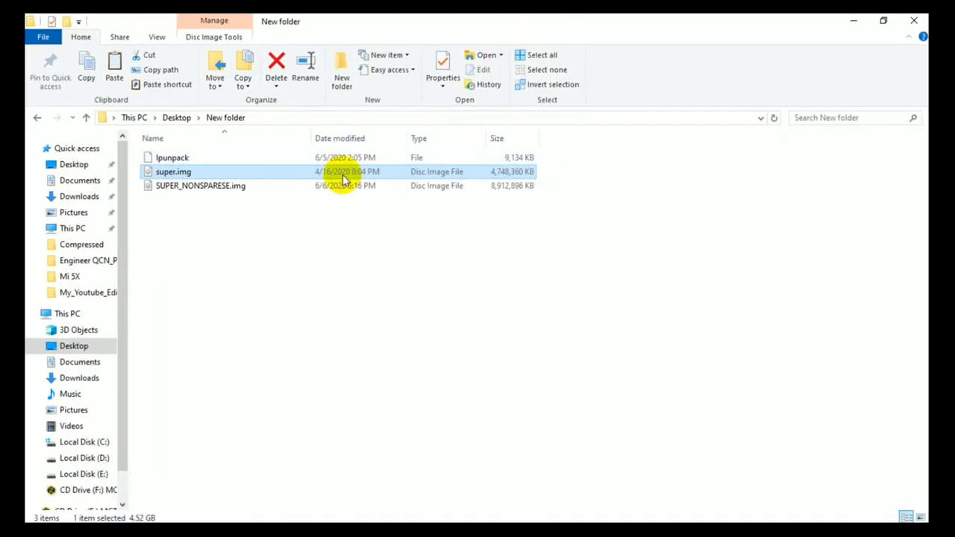
left_click(380, 186)
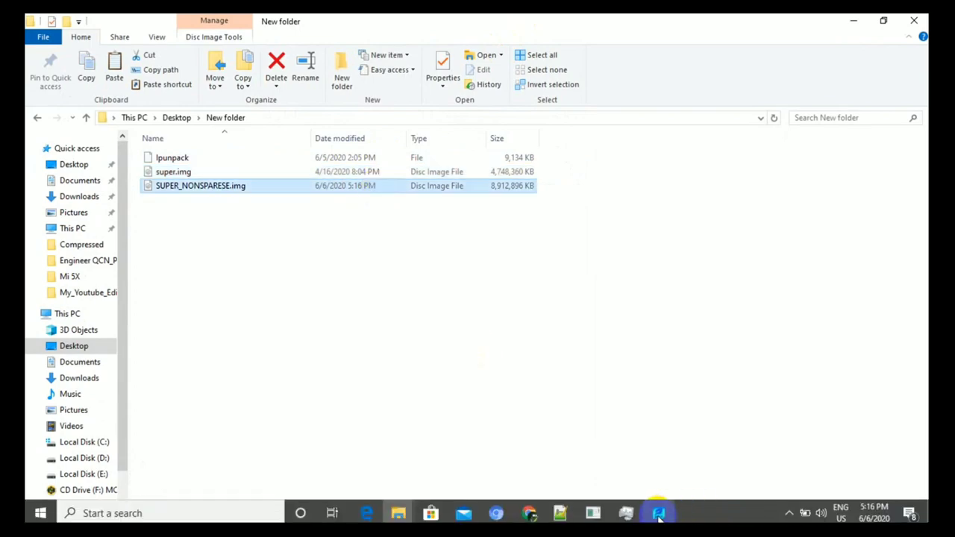
Switch to the WSL terminal and run ./lpunpack on SUPER_NONSPARESE.img.
left_click(593, 513)
key("Up")
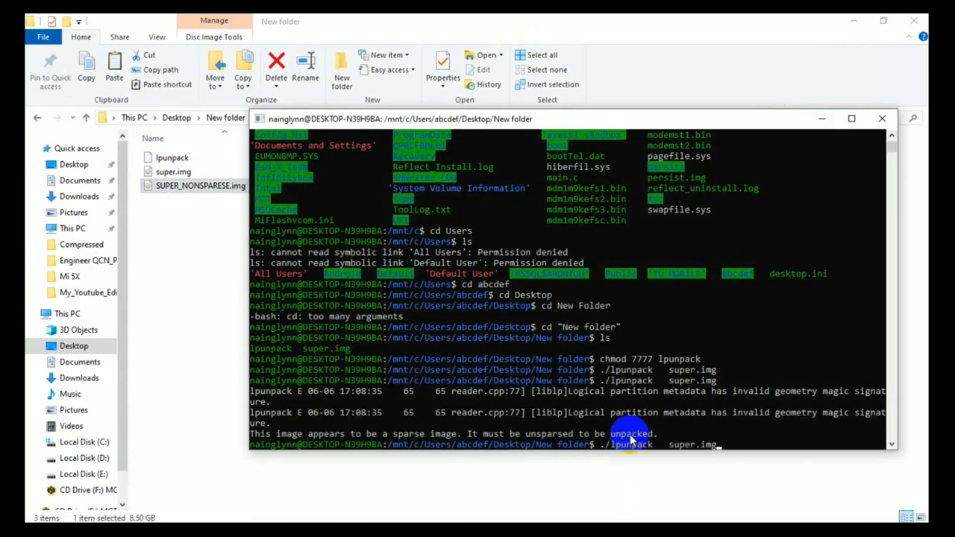
key("BackSpace")
key("BackSpace")
key("BackSpace")
key("BackSpace")
key("BackSpace")
key("BackSpace")
key("BackSpace")
key("BackSpace")
key("BackSpace")
type("U")
key("Tab")
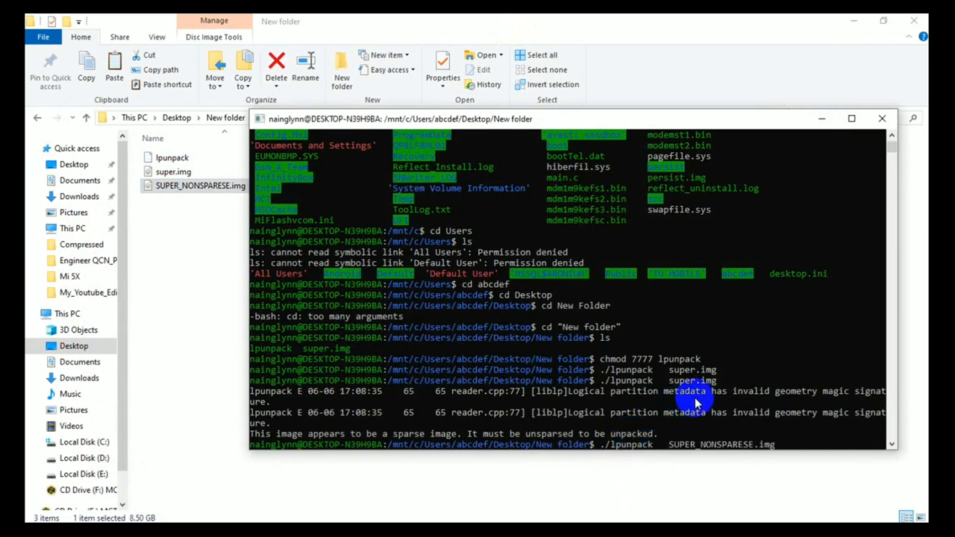
key("Return")
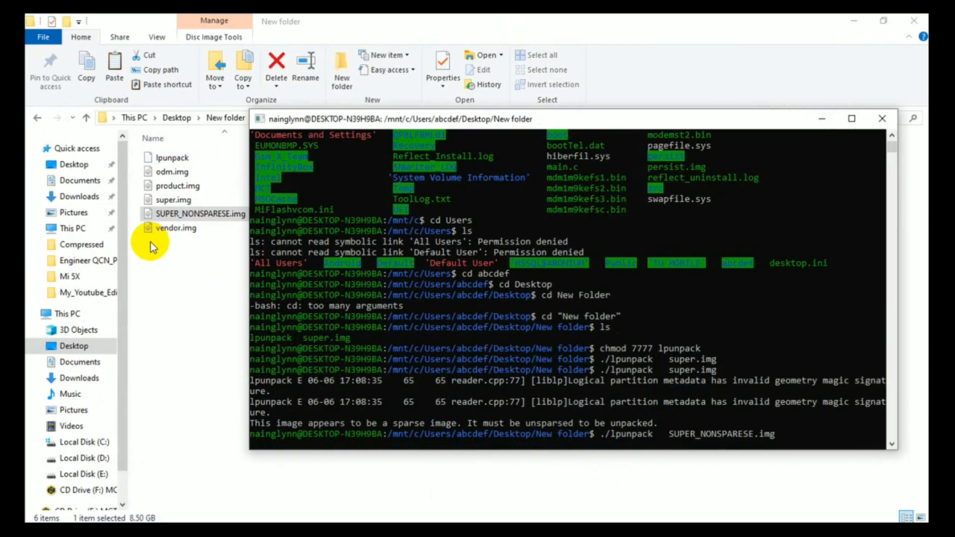
Return to the MCT tool, open the Forensic Ext-Viewer, and move the window aside to uncover the extracted image files.
left_click(658, 513)
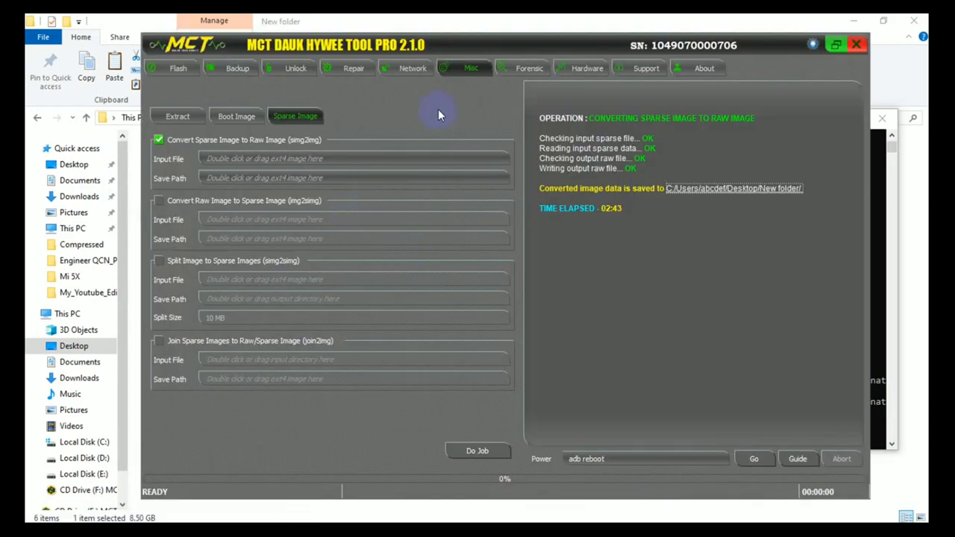
left_click(342, 71)
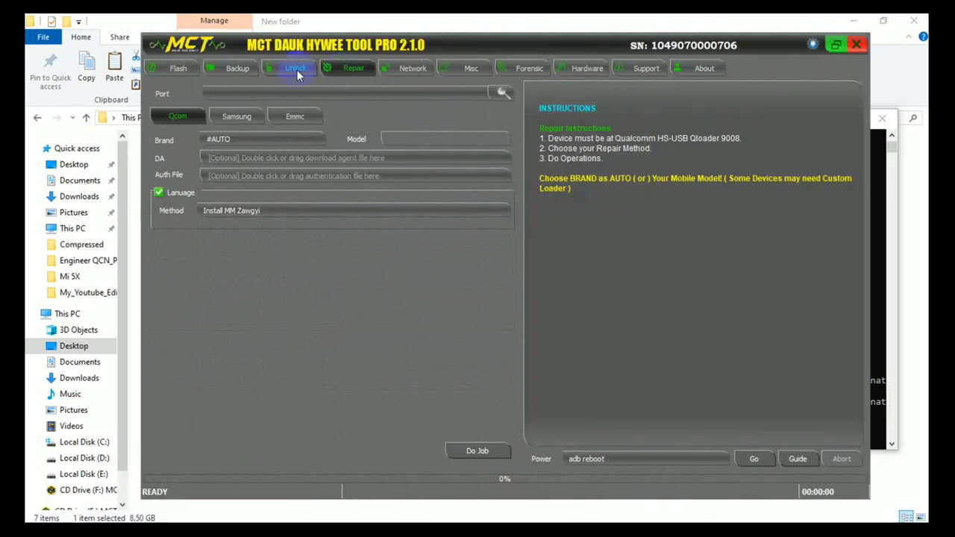
left_click(182, 70)
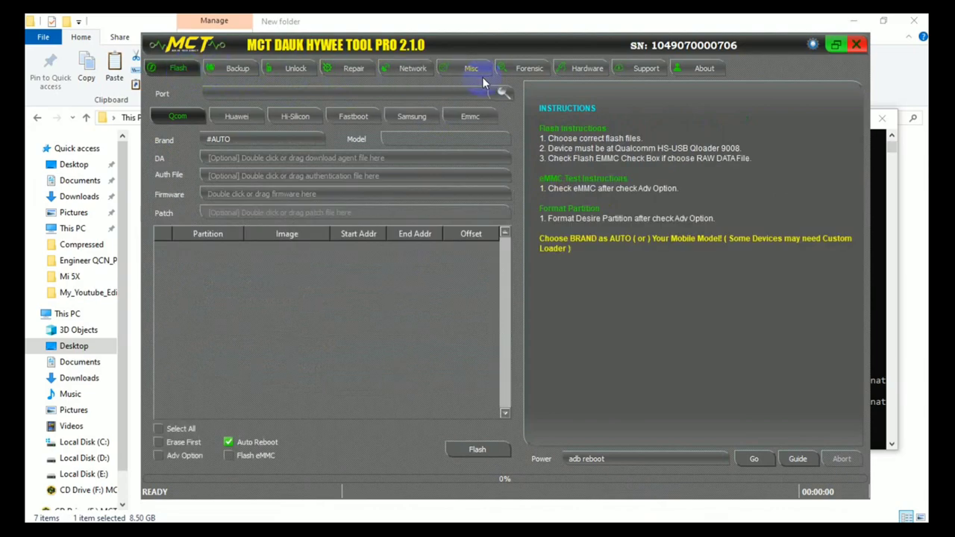
left_click(478, 118)
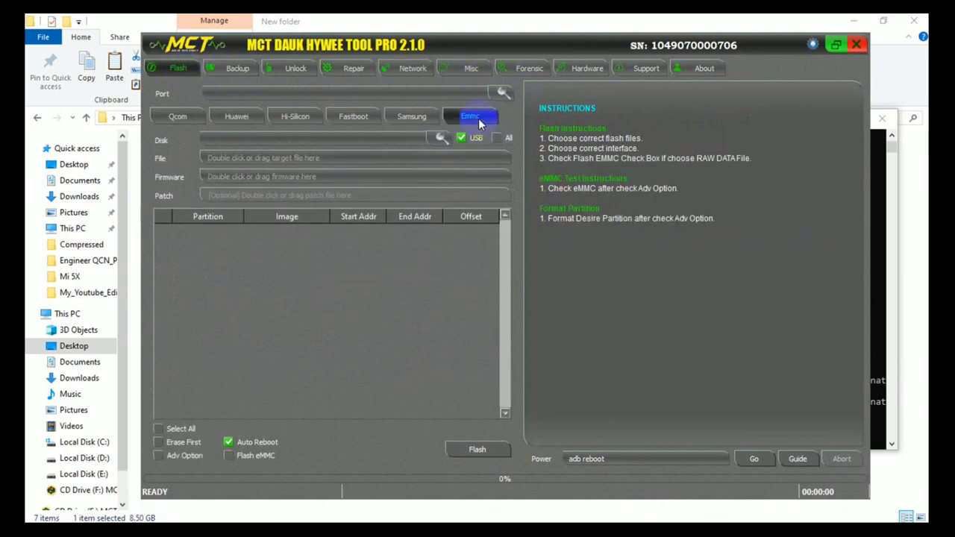
left_click(522, 69)
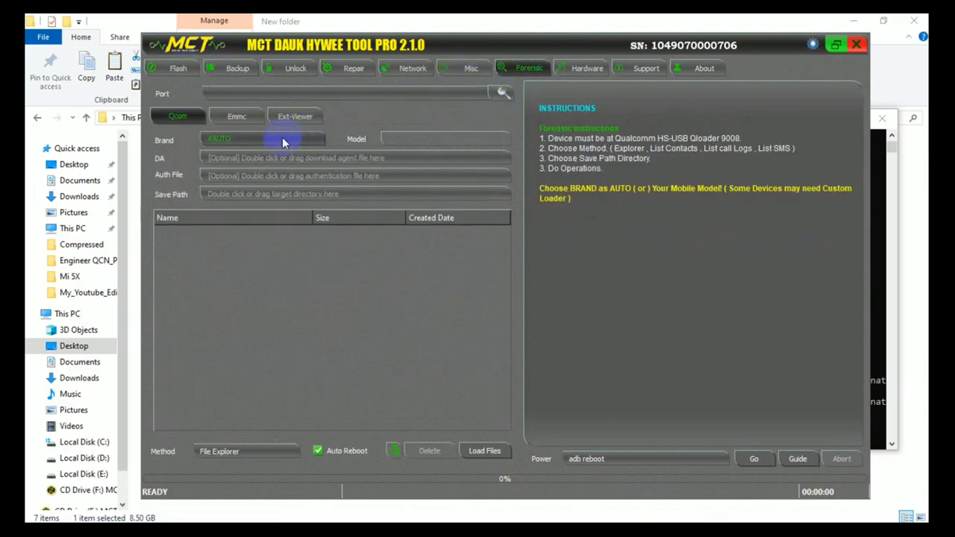
left_click(236, 118)
left_click(291, 117)
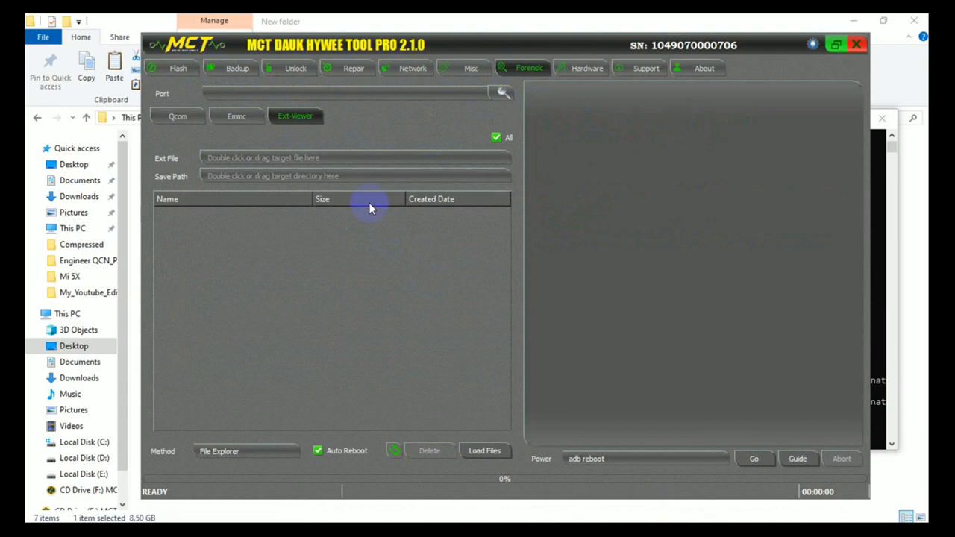
left_click_drag(489, 53, 556, 50)
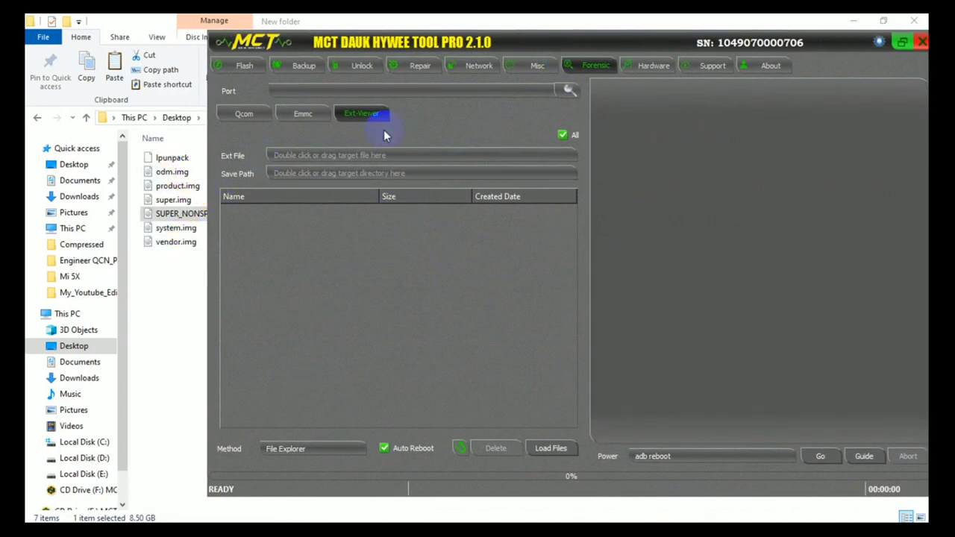
Load odm.img into the Ext-Viewer and open the ODM partition to view its folders.
left_click_drag(152, 171, 349, 154)
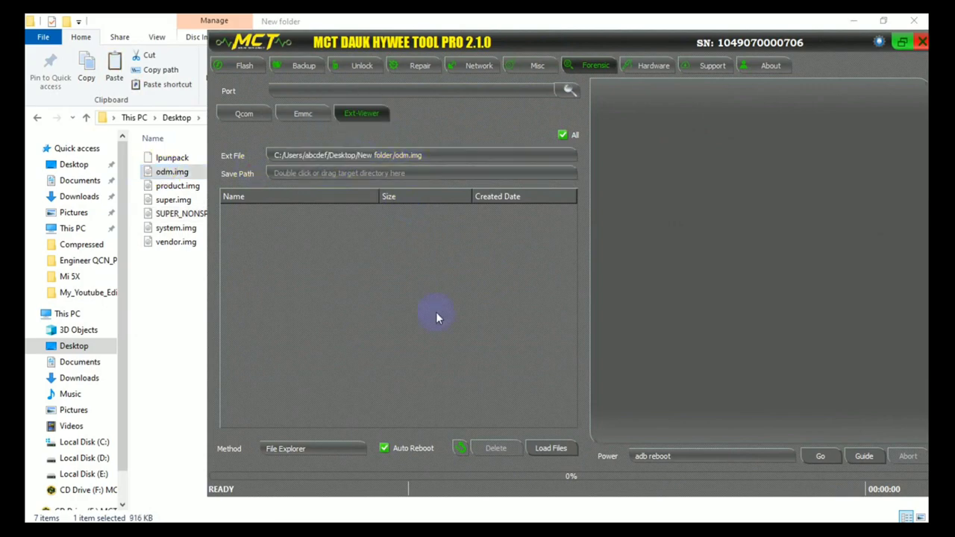
left_click(567, 452)
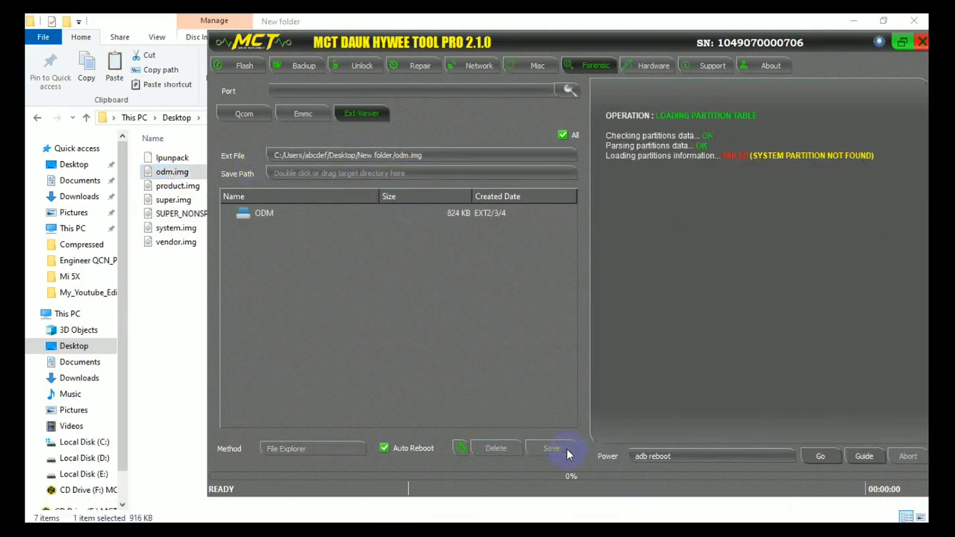
left_click(258, 214)
double_click(261, 215)
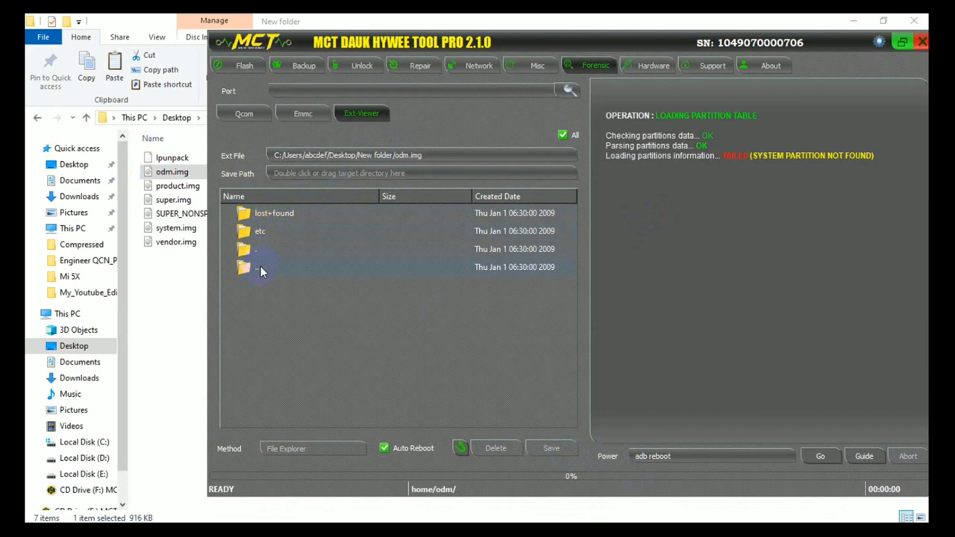
Load product.img into the Ext-Viewer, open the PRODUCT partition, and browse its priv-app folder.
left_click_drag(179, 186, 365, 150)
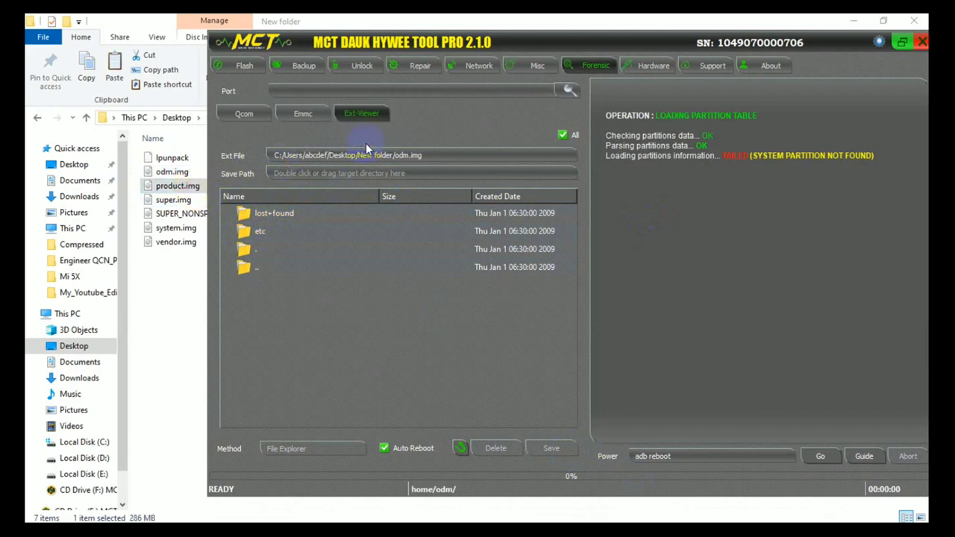
left_click_drag(160, 186, 337, 153)
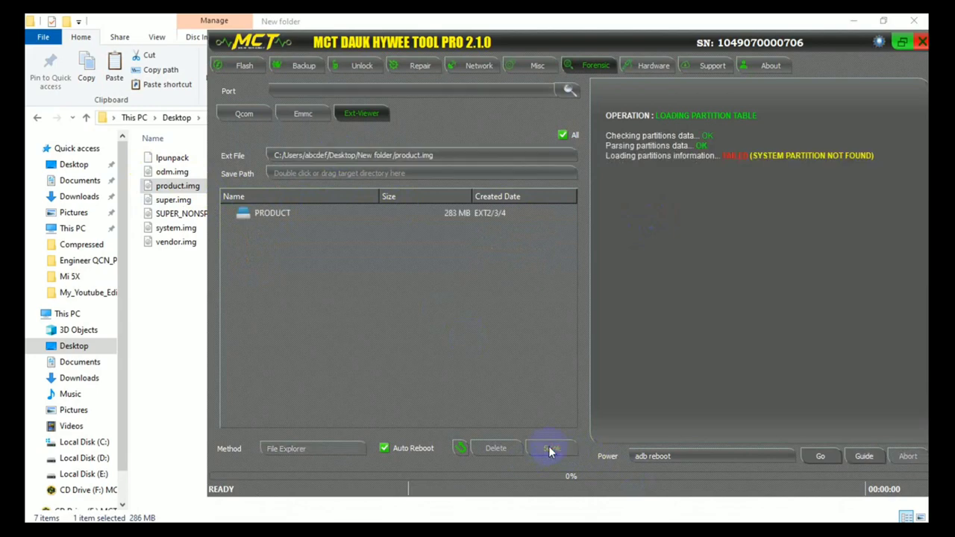
double_click(280, 213)
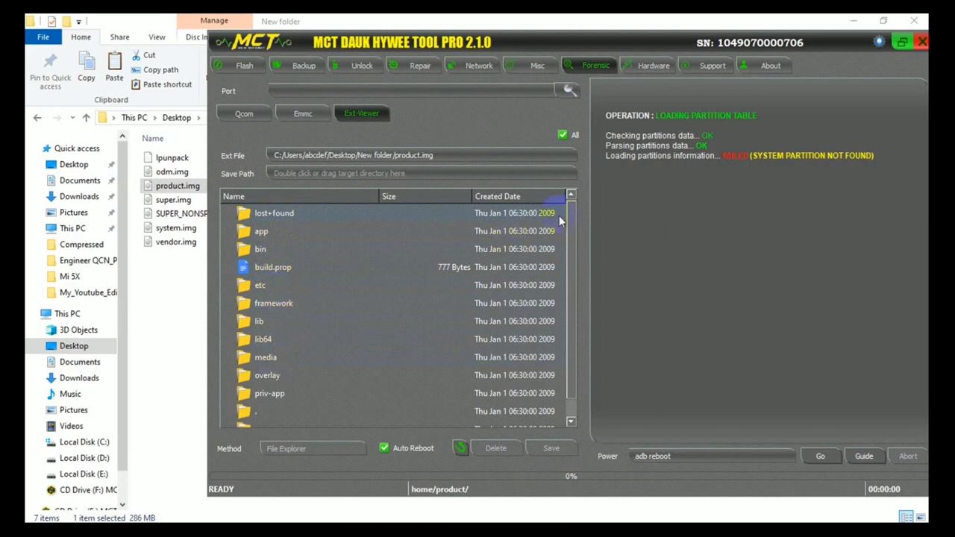
left_click_drag(571, 226, 572, 283)
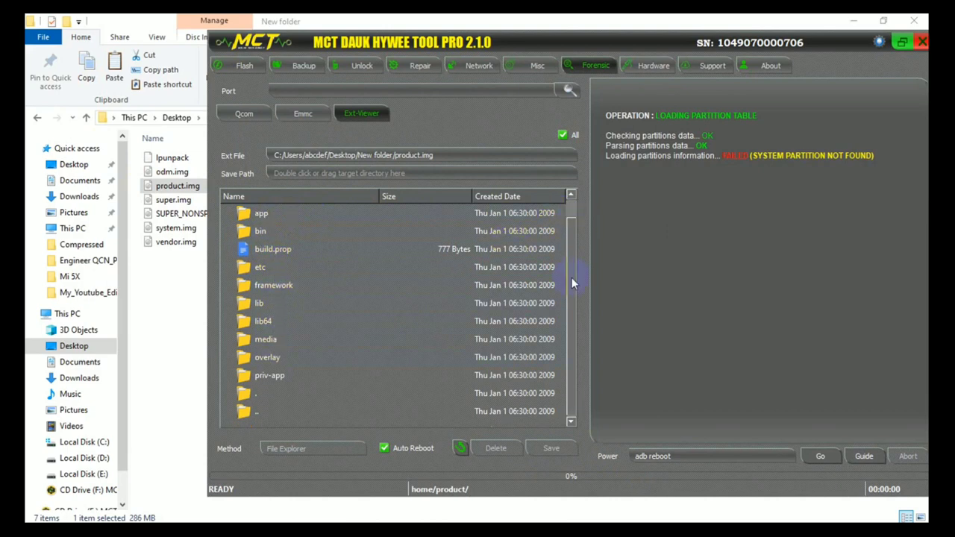
double_click(270, 376)
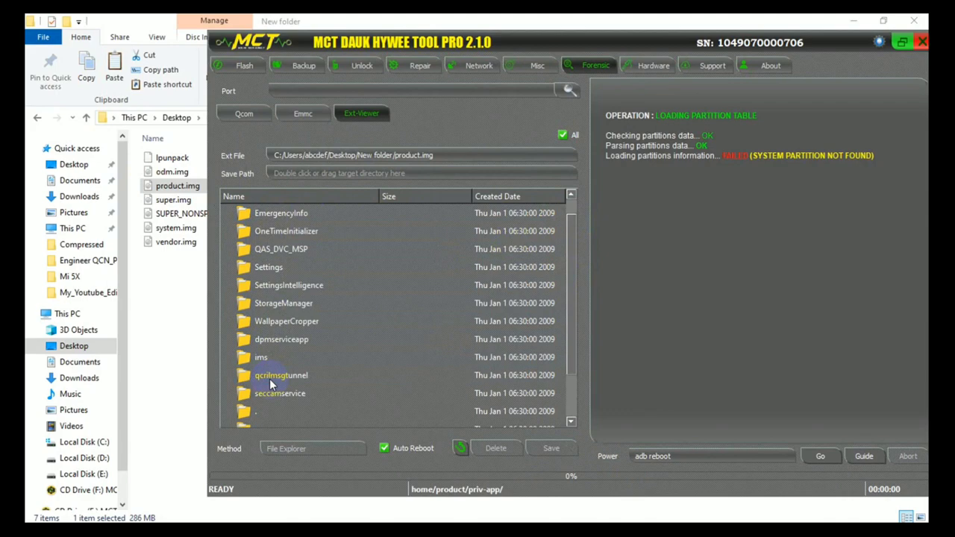
Load vendor.img into the Ext-Viewer, open the VENDOR partition, and look through its folders and files.
left_click(176, 242)
key("alt+Tab")
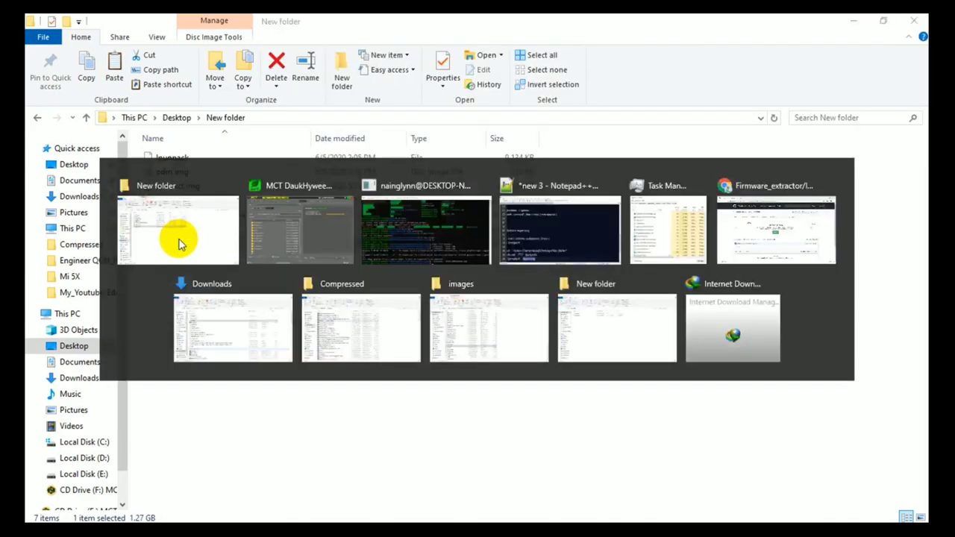
left_click_drag(176, 243, 349, 156)
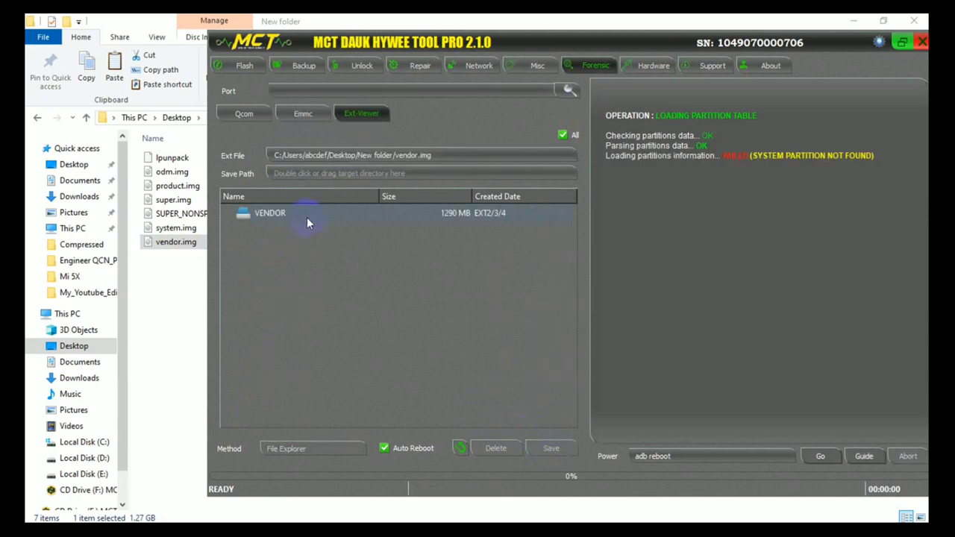
double_click(270, 213)
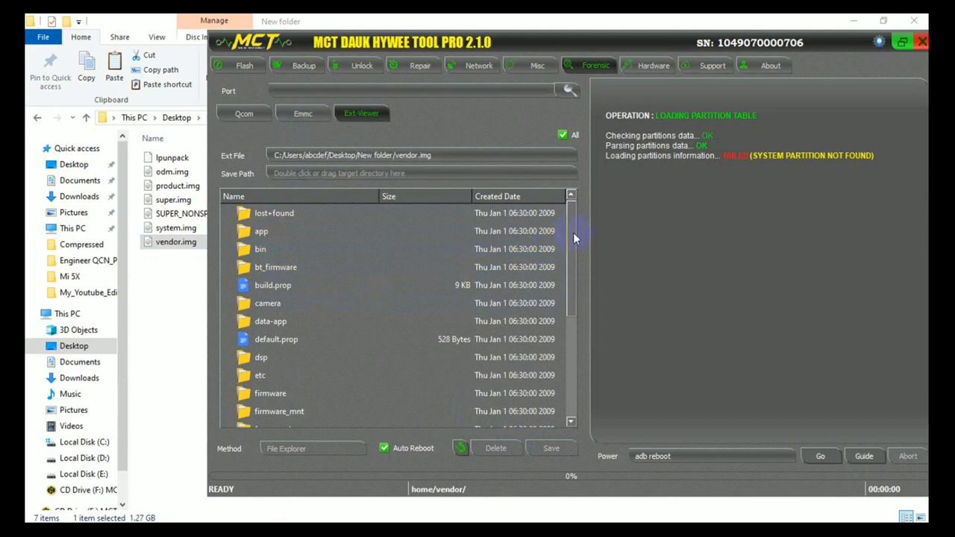
left_click_drag(574, 233, 571, 347)
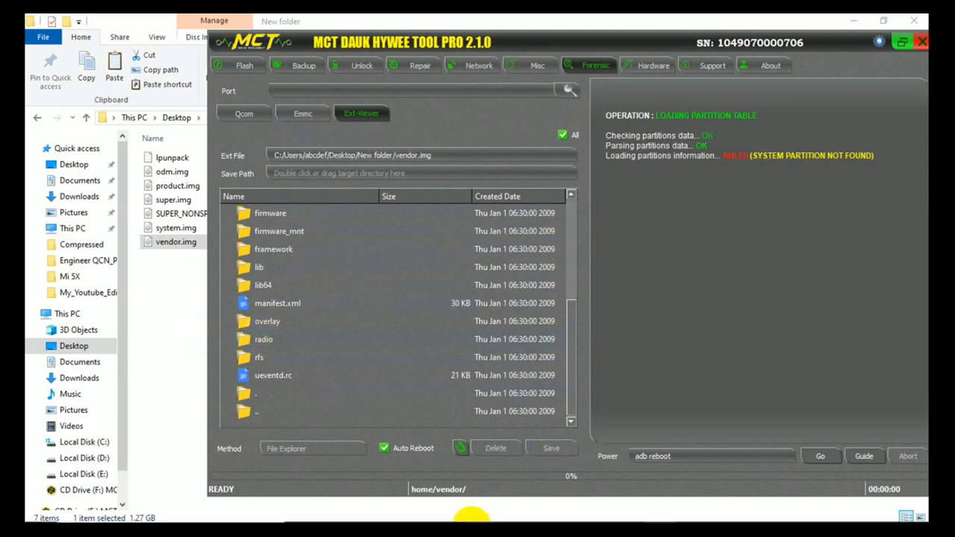
Load system.img into the Ext-Viewer and open its UNKNOWN_IMAGE partition.
left_click(593, 513)
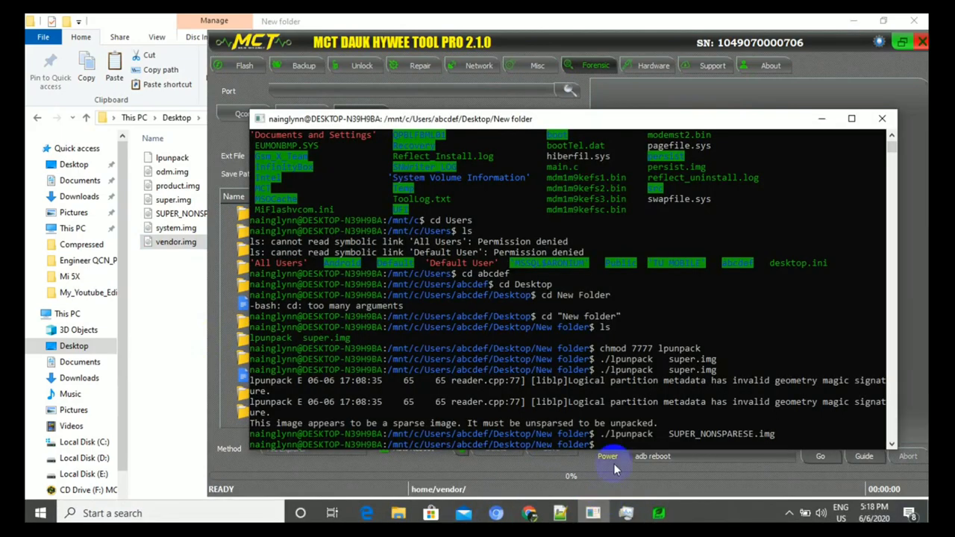
left_click(173, 227)
key("alt+Tab")
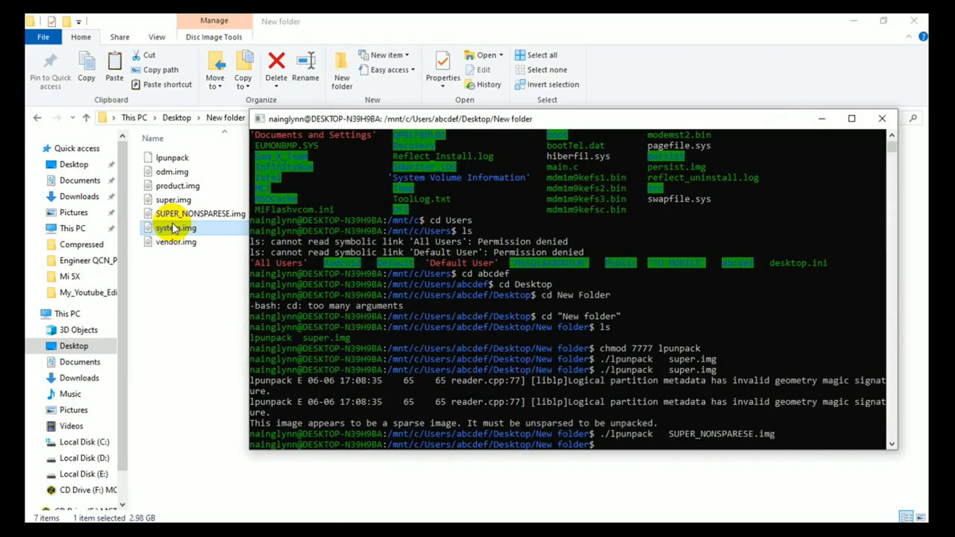
left_click_drag(173, 228, 364, 159)
key("alt+Tab")
key("alt+Tab")
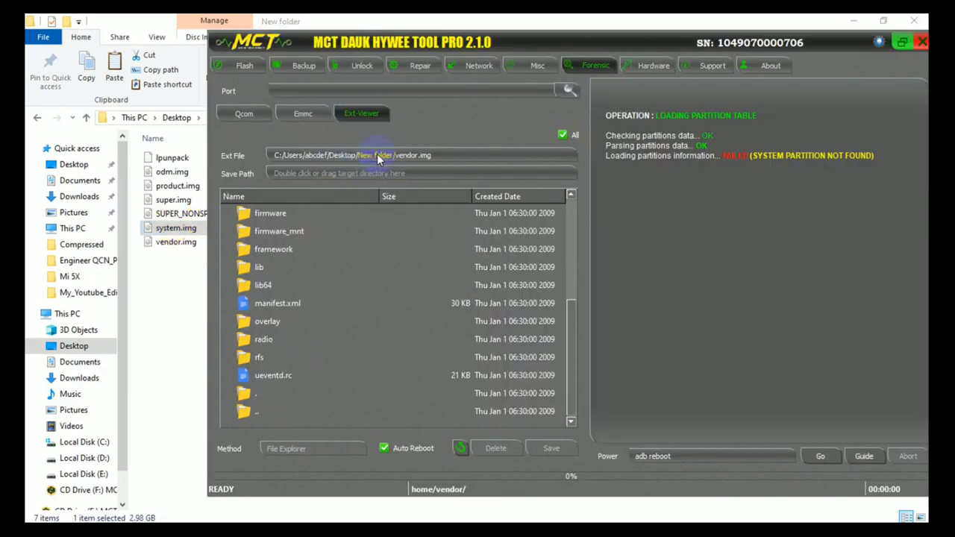
left_click(555, 449)
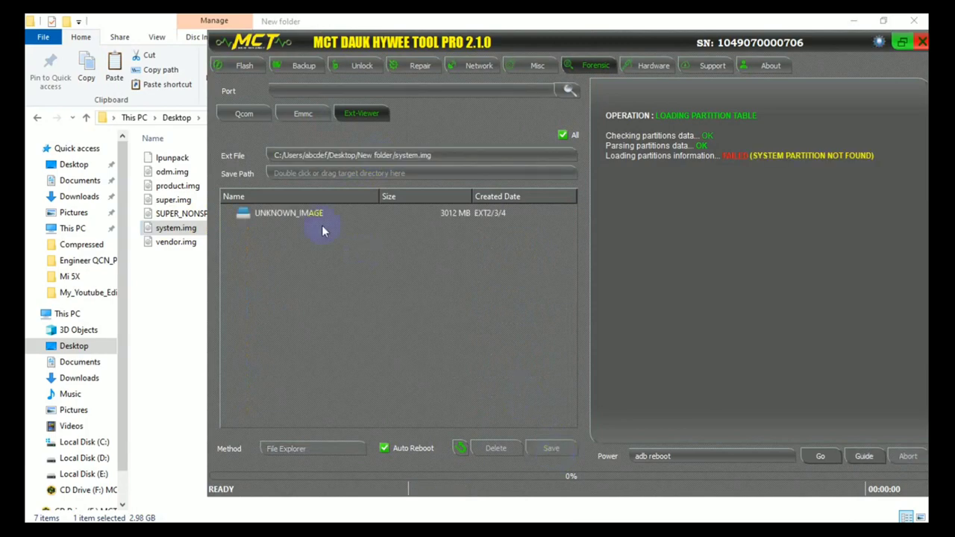
double_click(291, 214)
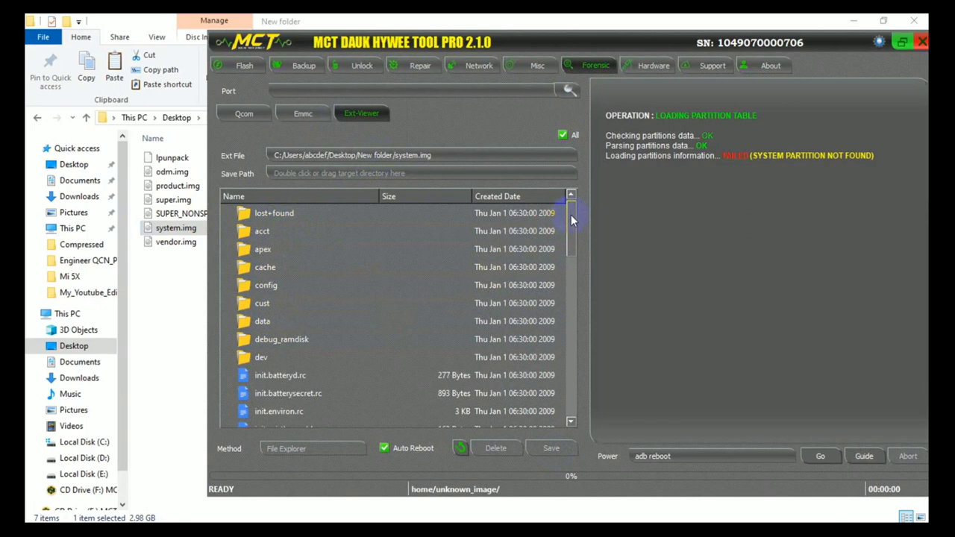
Open the system folder of the loaded image, inspect its app subfolder, and go back up one level.
left_click_drag(570, 214, 569, 380)
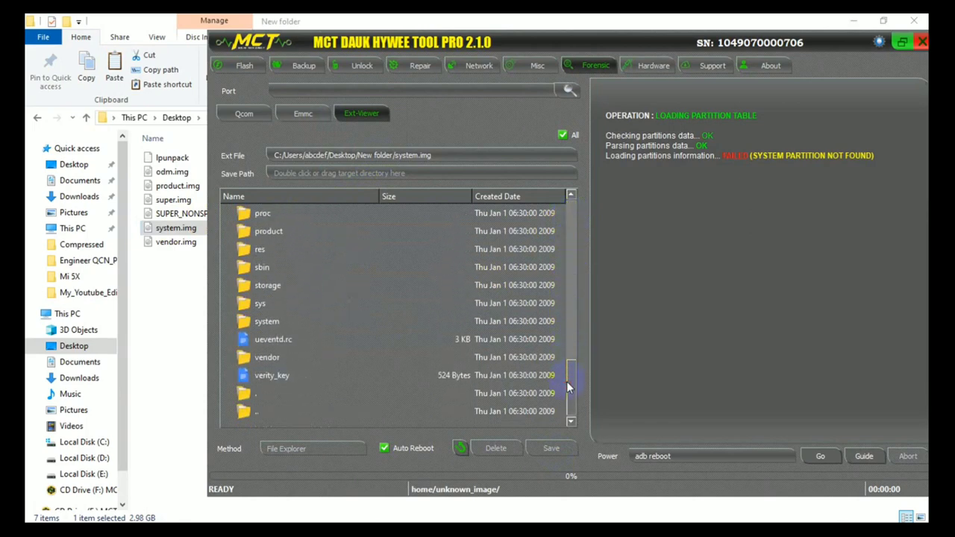
double_click(279, 321)
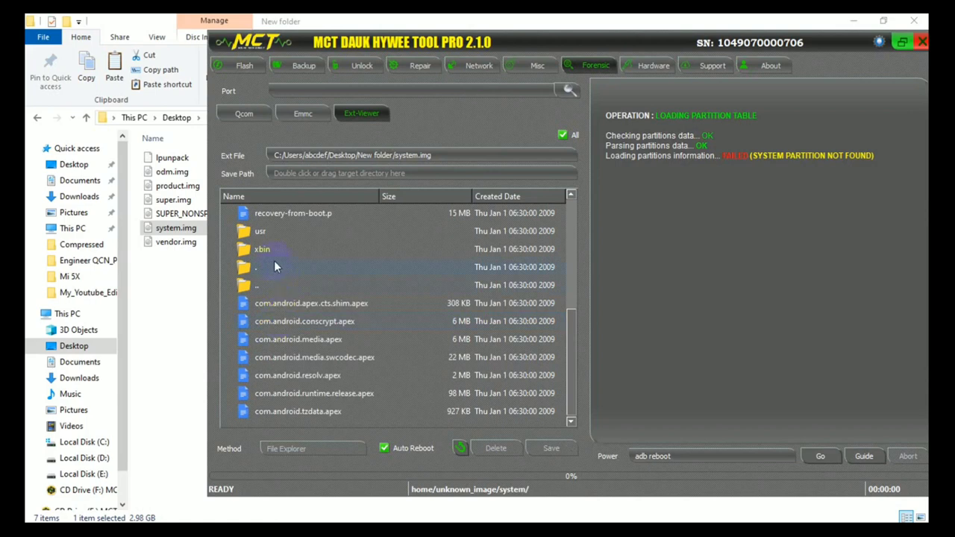
left_click(575, 214)
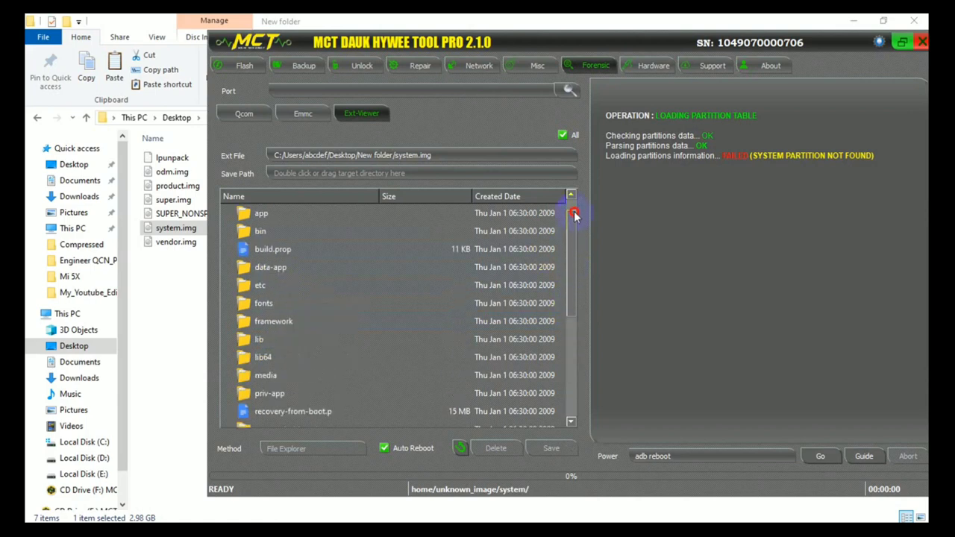
double_click(270, 228)
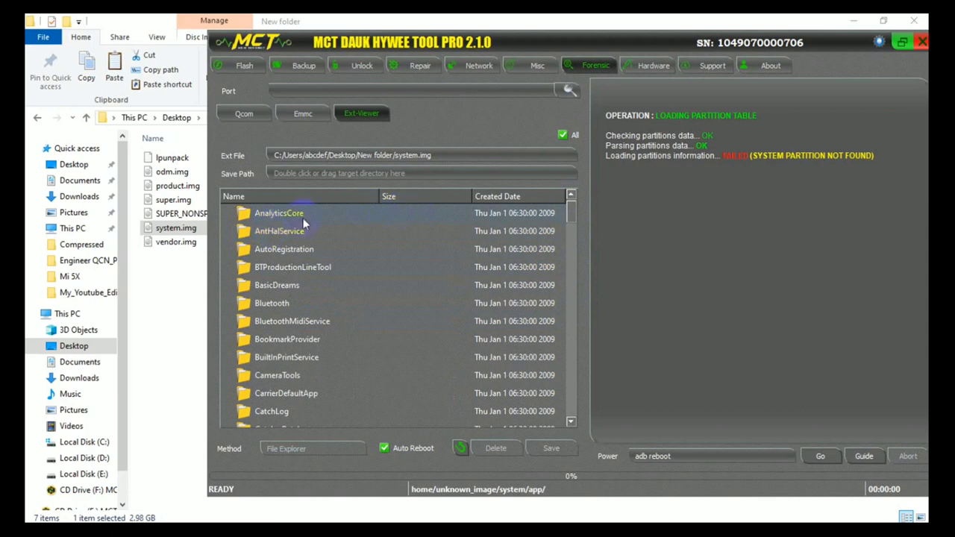
left_click(460, 448)
Inspect the etc and bin subfolders of the system folder, returning to the system folder after each.
double_click(268, 303)
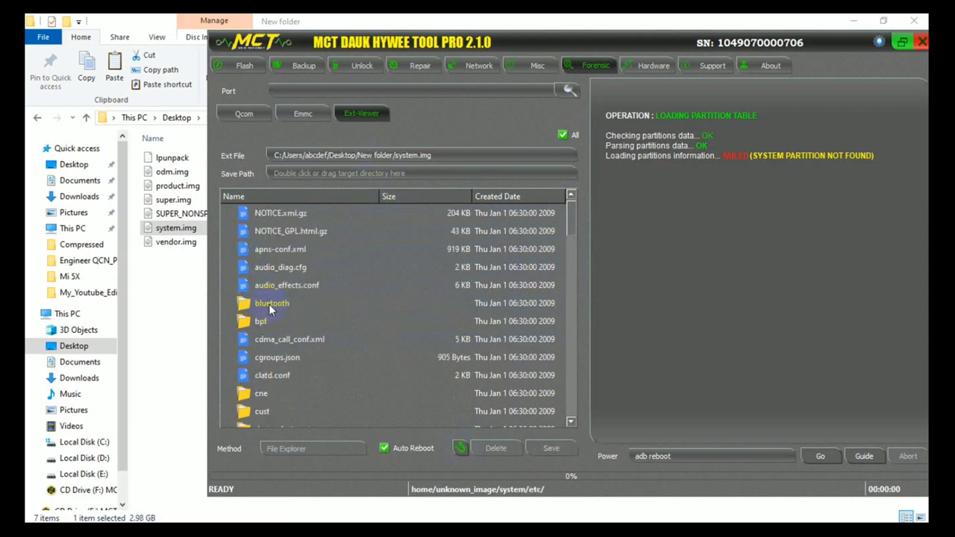
left_click(461, 449)
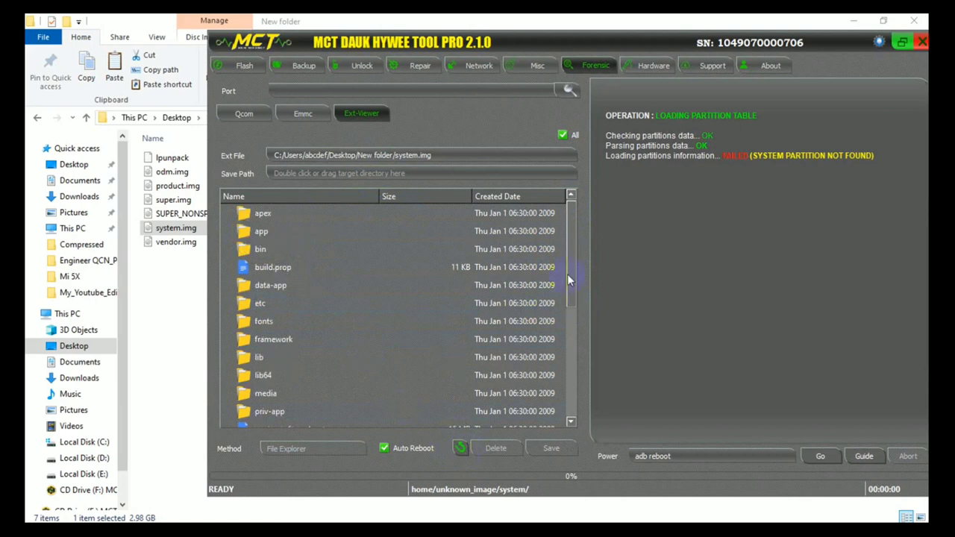
scroll(569, 262, "down", 1)
scroll(567, 258, "up", 1)
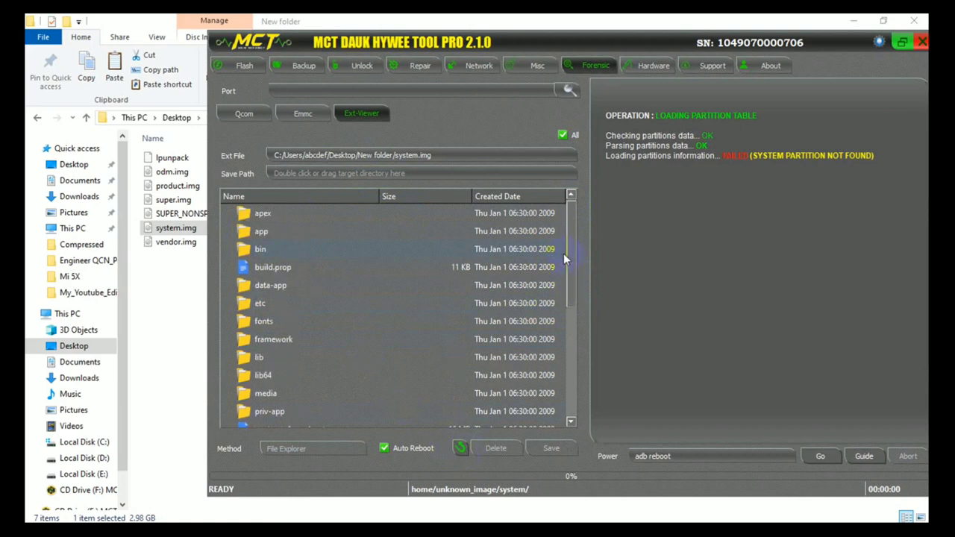
double_click(265, 247)
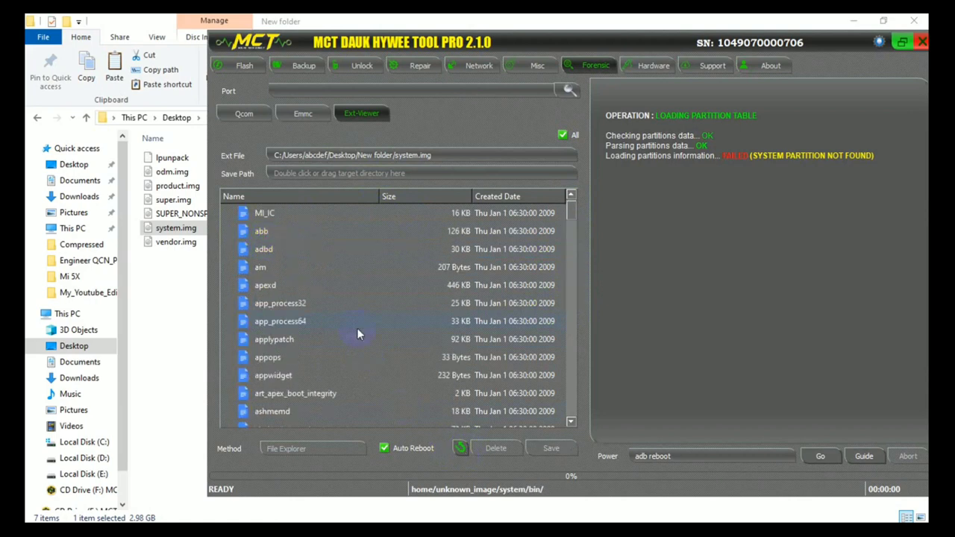
left_click(459, 447)
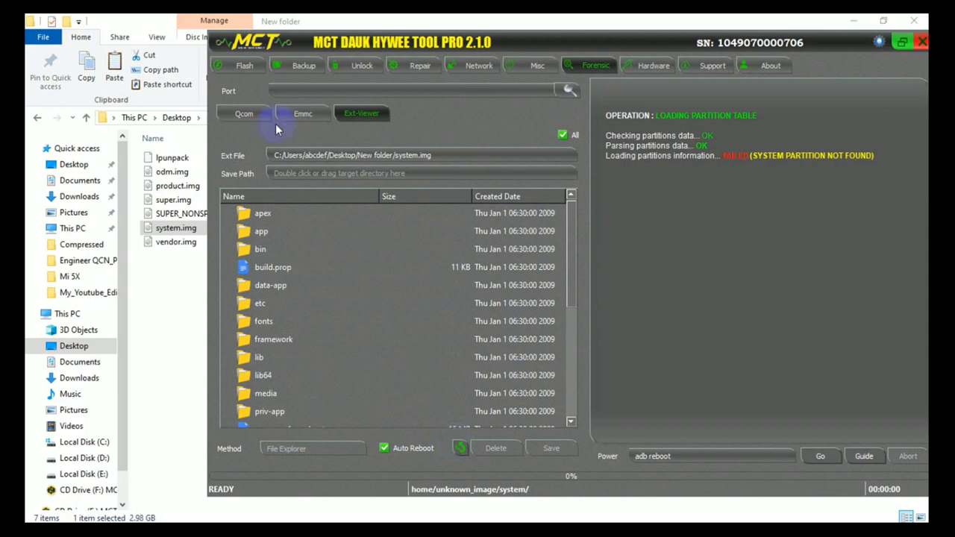
Review the Qcom forensic options and the Misc tools for Sparse Image, Boot Image, and Extract.
left_click(246, 113)
left_click(594, 66)
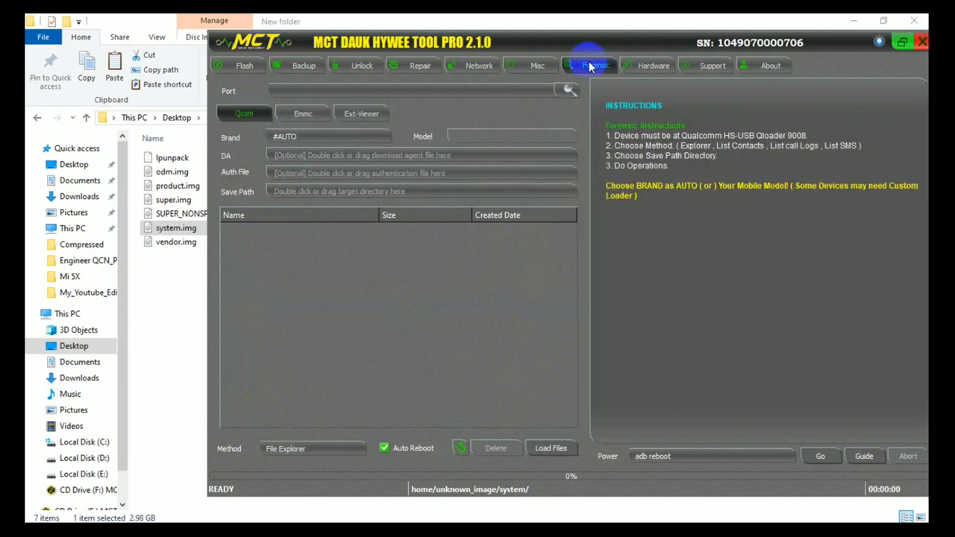
left_click(539, 66)
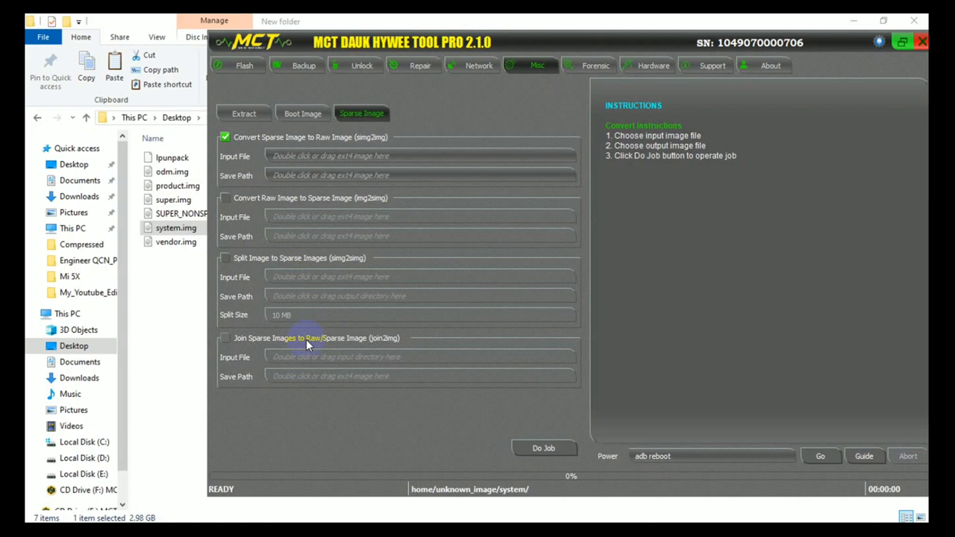
left_click(302, 112)
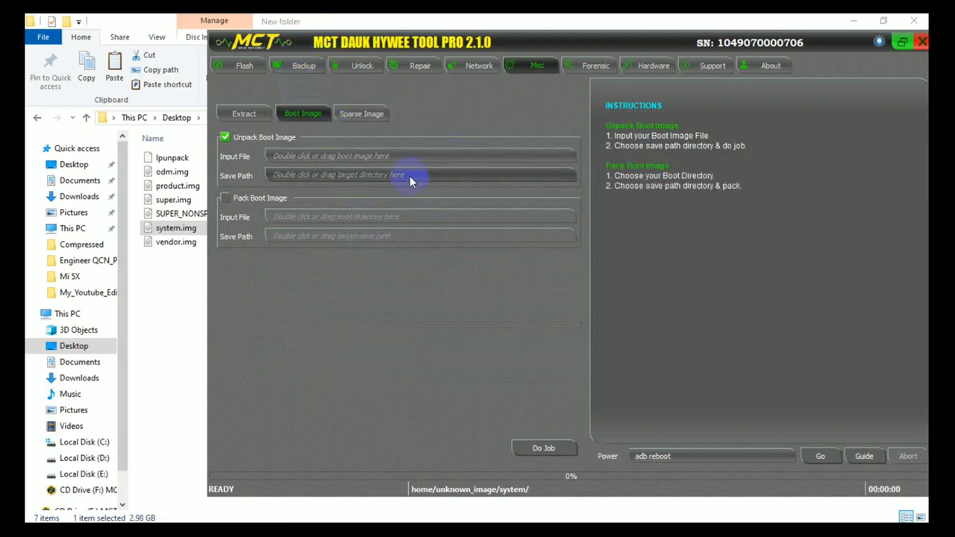
left_click(244, 113)
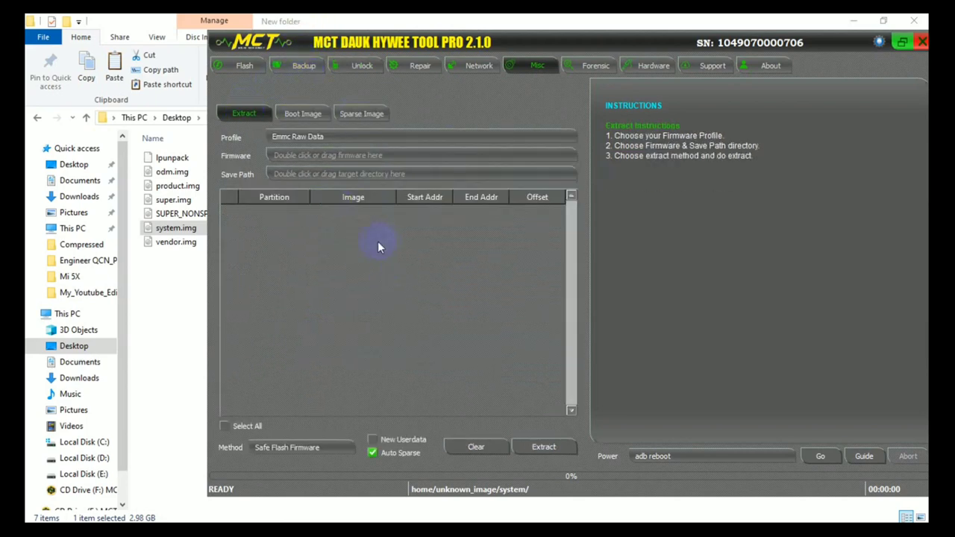
left_click(301, 114)
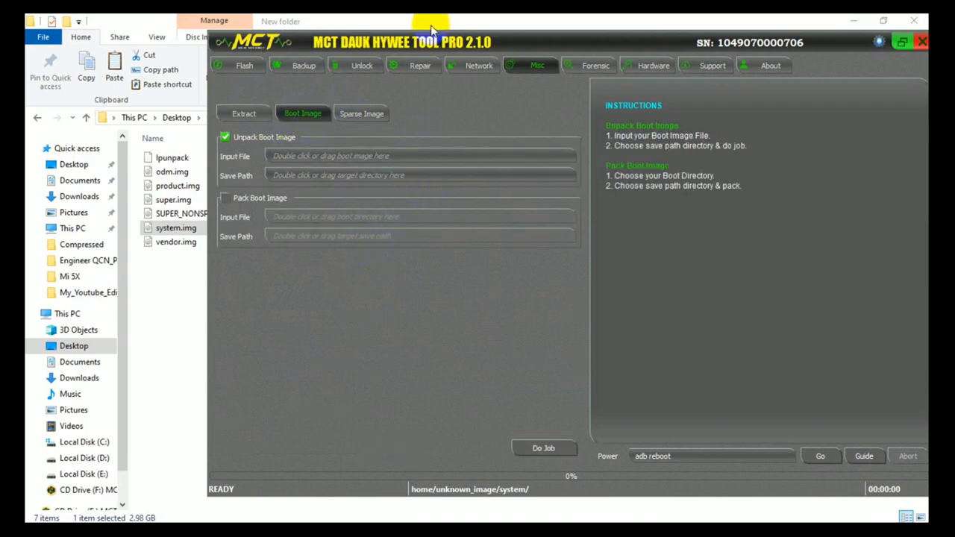
Review the Network, Flash, and Hardware functions of the tool, ending on the Emmc flash options.
left_click(478, 67)
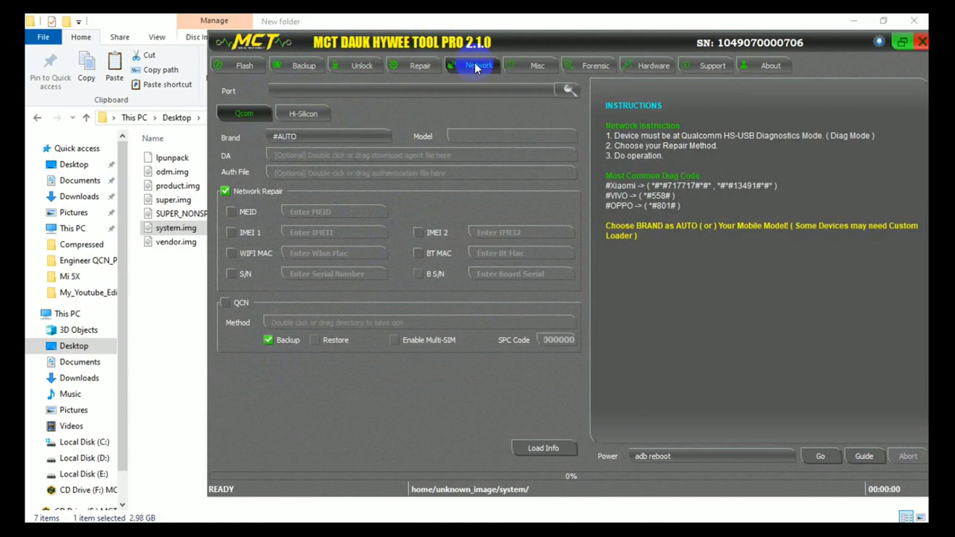
left_click(243, 65)
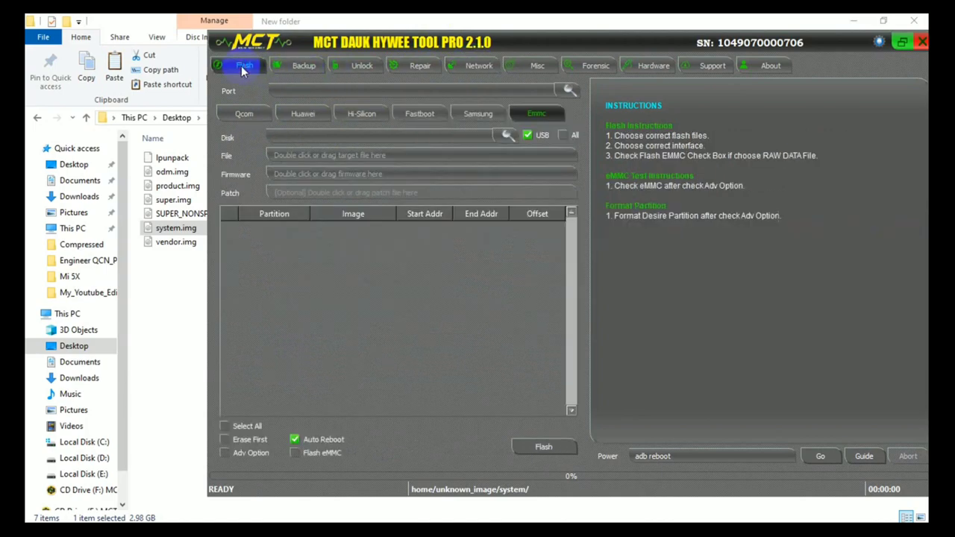
left_click(654, 67)
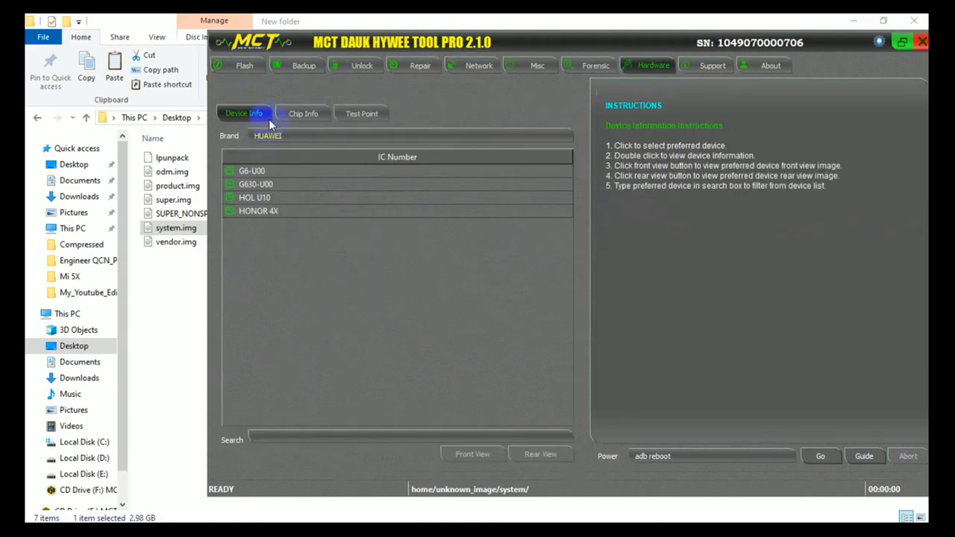
left_click(245, 72)
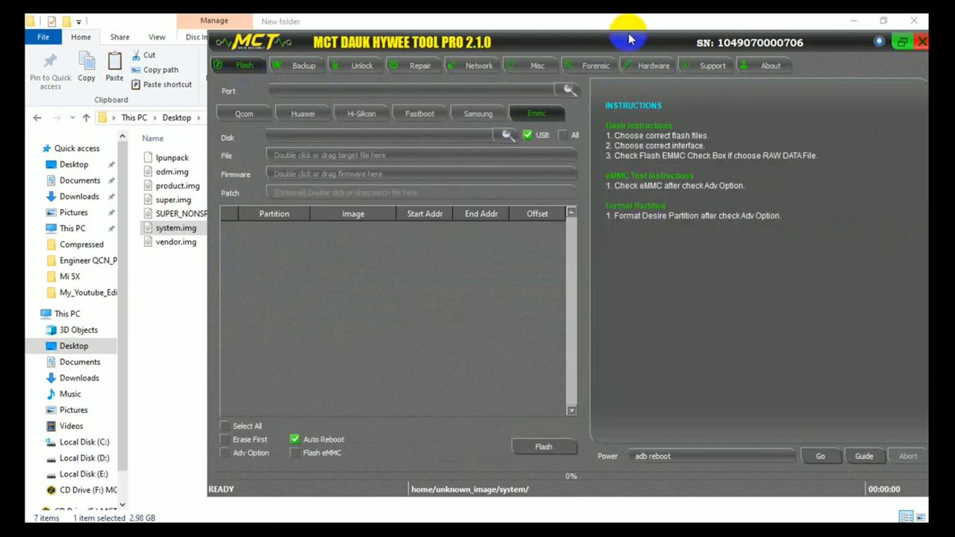
left_click_drag(630, 40, 552, 42)
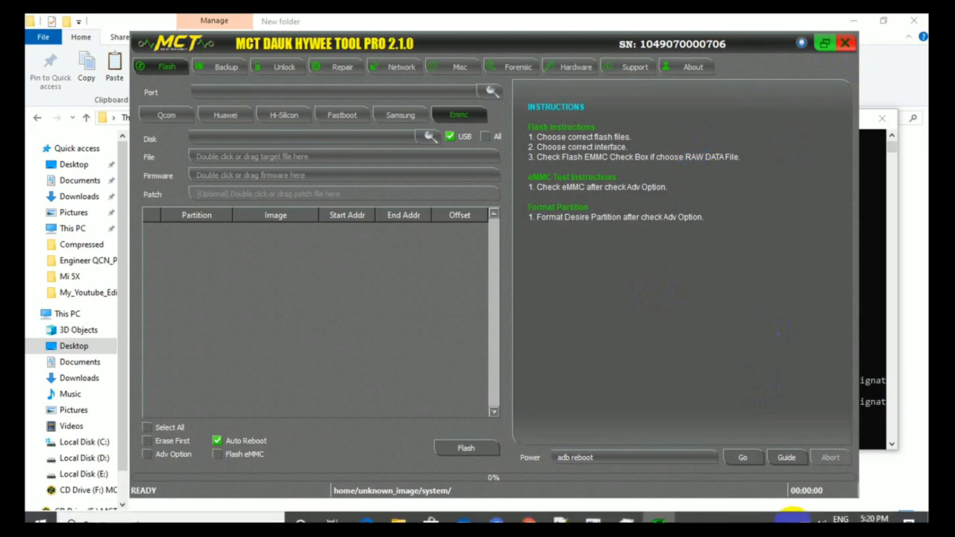
left_click(789, 512)
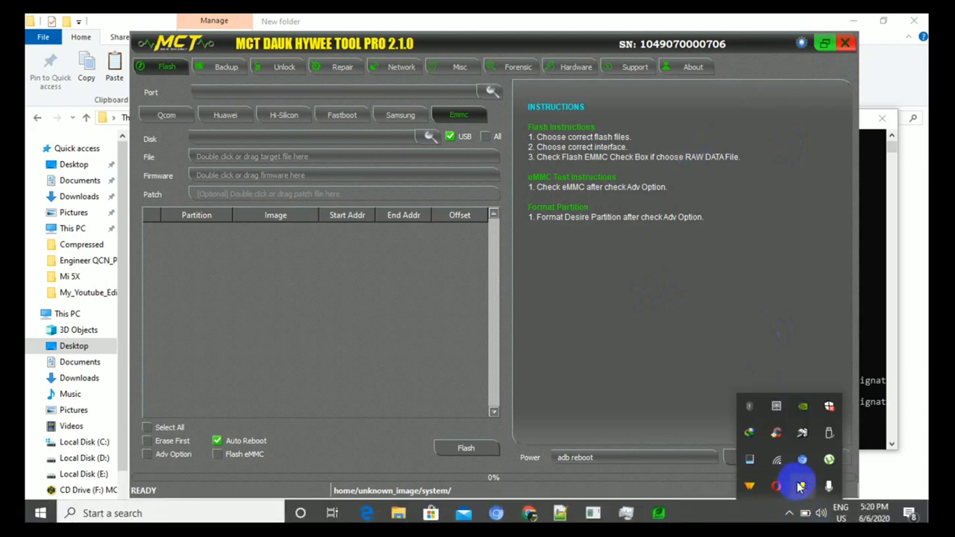